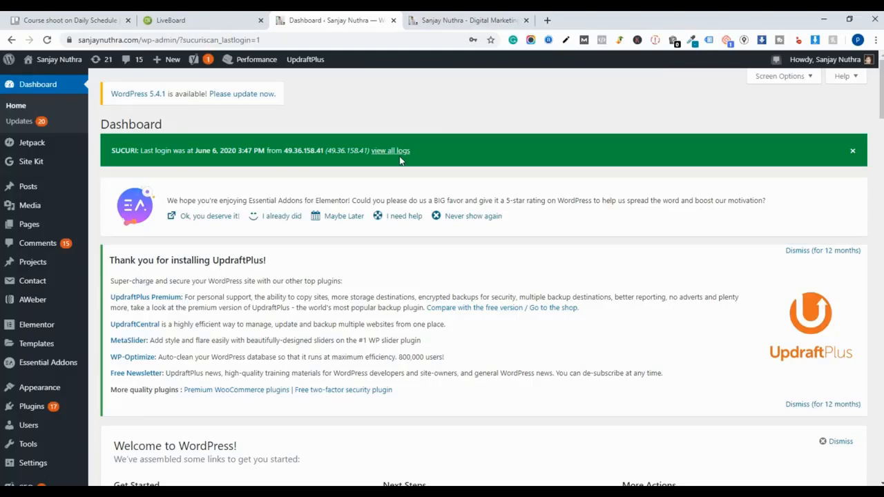
# - Switch to the YouTube course page tab and scroll through the existing sales page
pyautogui.click(450, 20)
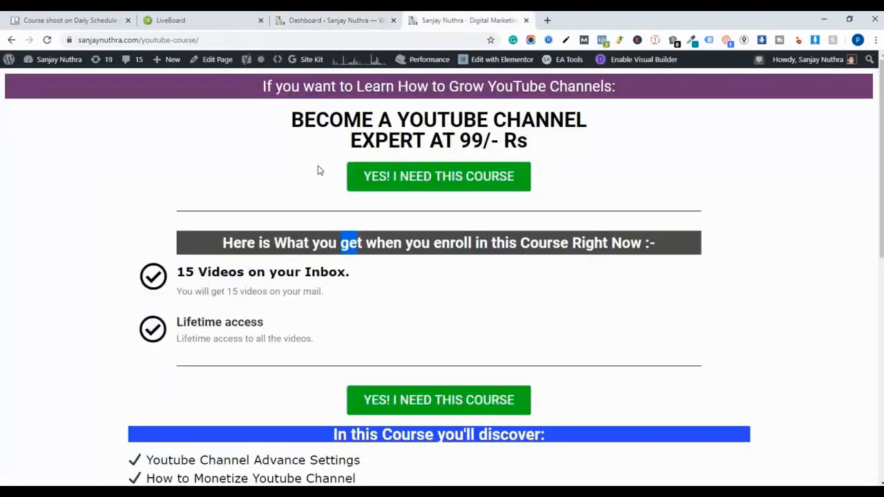
pyautogui.scroll(-3, 318, 169)
pyautogui.scroll(3, 318, 165)
pyautogui.moveTo(308, 123); pyautogui.dragTo(533, 156)
pyautogui.click(532, 156)
pyautogui.tripleClick(526, 142)
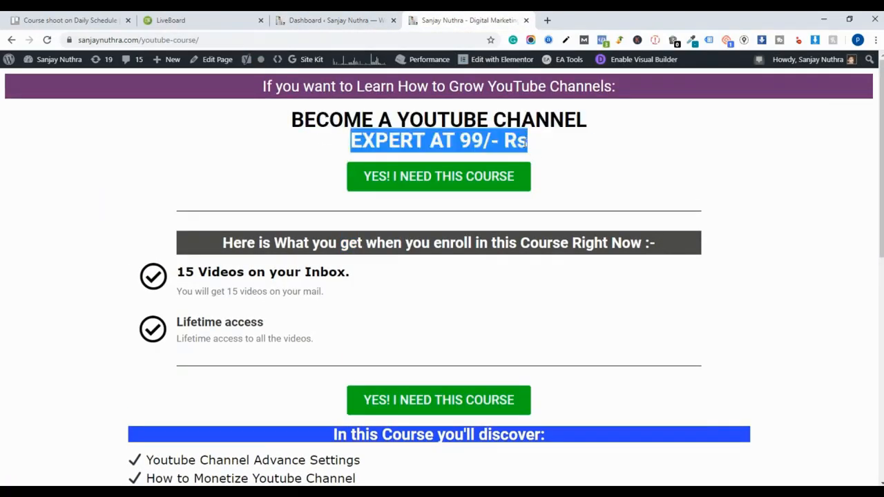
pyautogui.scroll(-6, 604, 168)
pyautogui.scroll(6, 601, 173)
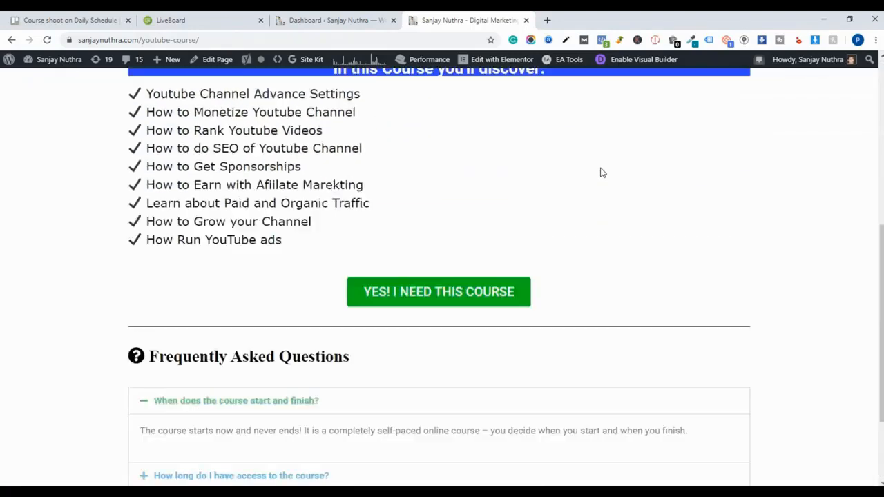
# - Examine the 'BECOME A YOUTUBE CHANNEL EXPERT AT 99/- Rs' headline by highlighting its lines
pyautogui.doubleClick(535, 120)
pyautogui.tripleClick(534, 125)
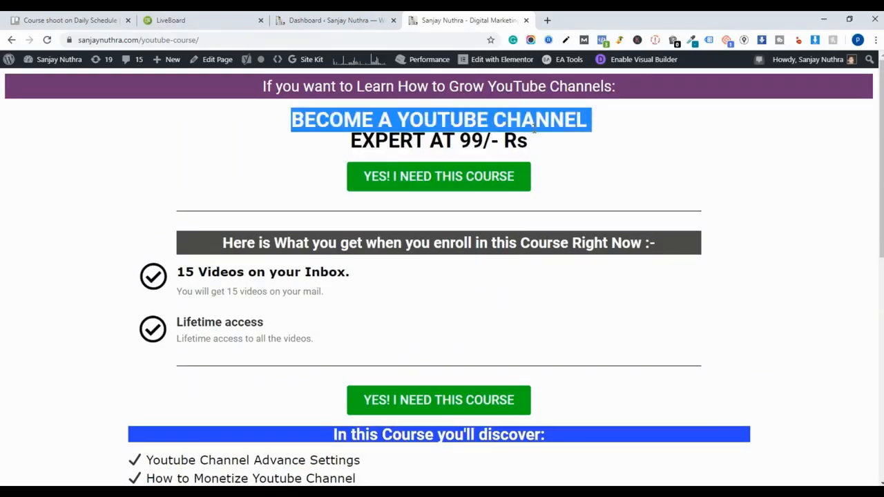
pyautogui.tripleClick(538, 143)
pyautogui.doubleClick(398, 115)
pyautogui.click(398, 115)
pyautogui.click(306, 141)
pyautogui.moveTo(290, 118); pyautogui.dragTo(489, 161)
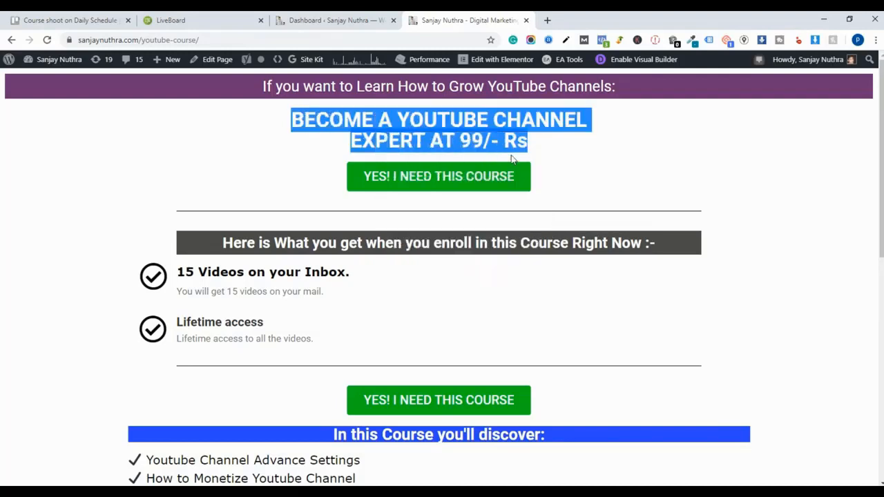
pyautogui.scroll(-1, 505, 157)
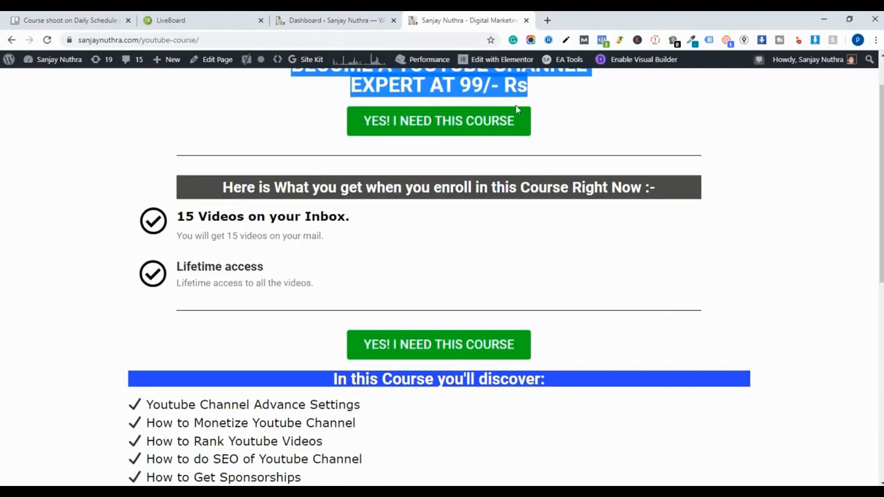
pyautogui.scroll(-1, 402, 255)
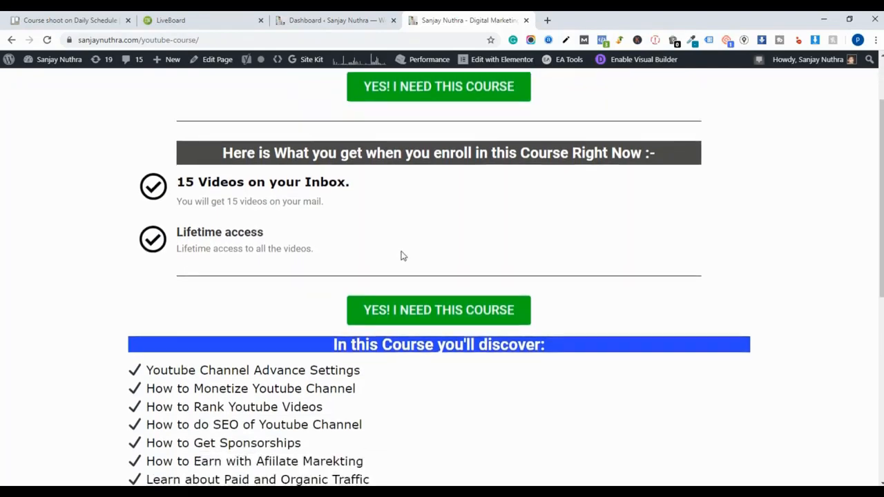
pyautogui.scroll(-5, 402, 256)
pyautogui.scroll(6, 413, 256)
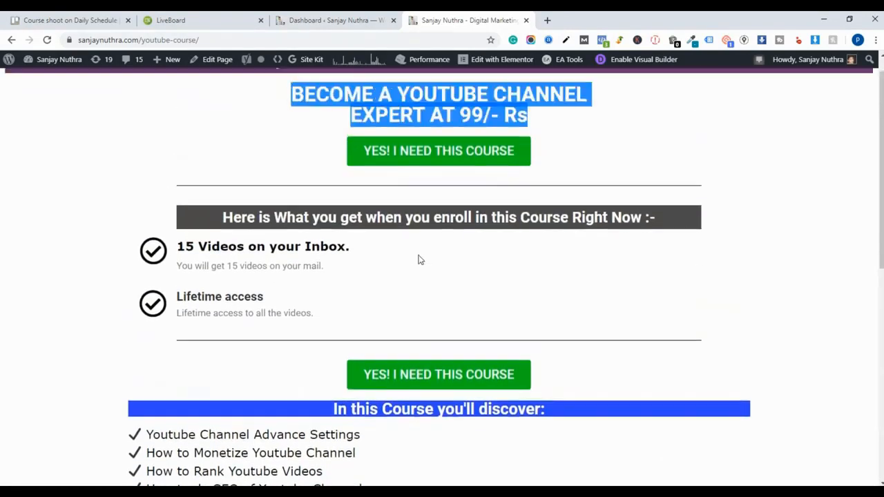
pyautogui.scroll(1, 418, 259)
pyautogui.tripleClick(421, 121)
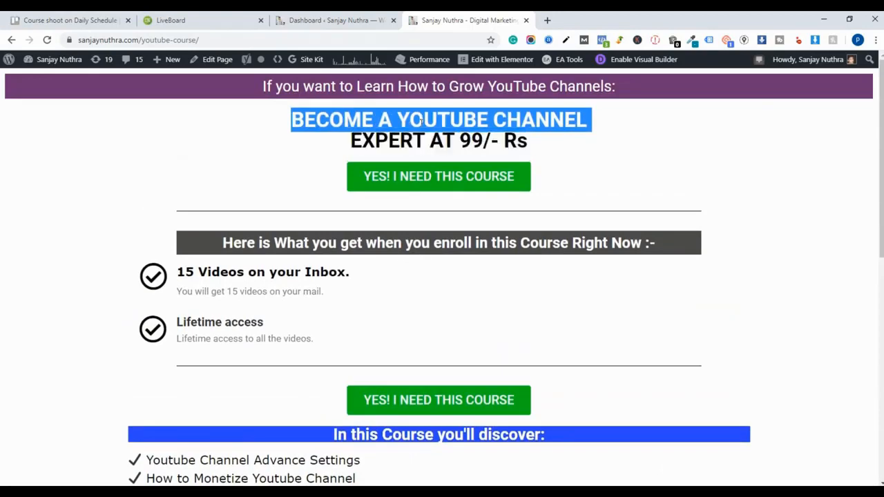
pyautogui.click(530, 121)
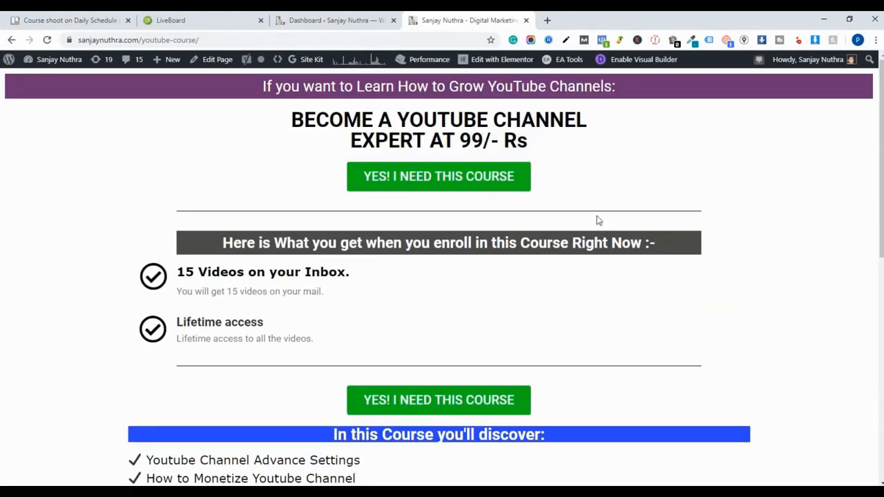
# - Return to the dashboard, open Add New Plugins and search for elementor
pyautogui.click(381, 18)
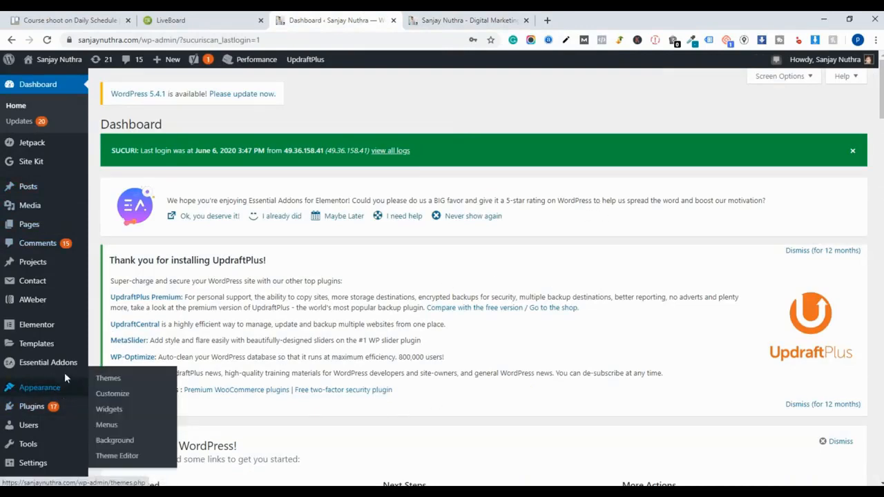
pyautogui.scroll(-1, 55, 382)
pyautogui.moveTo(28, 355)
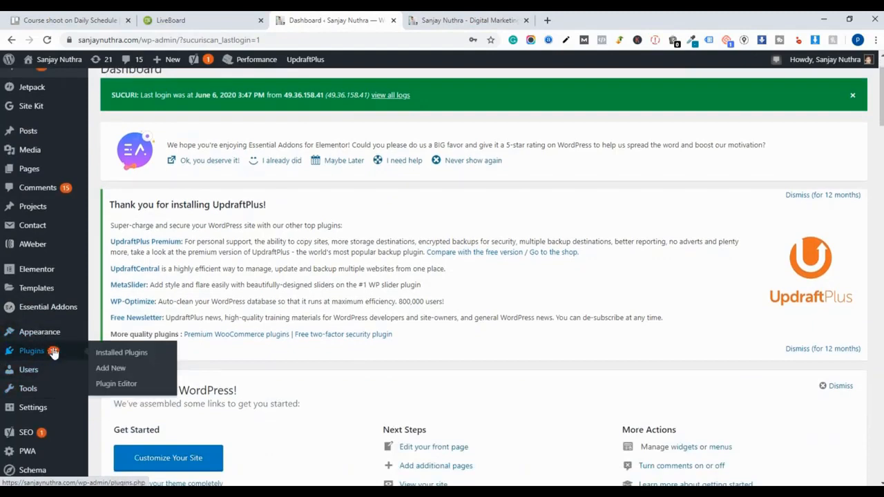
pyautogui.click(112, 369)
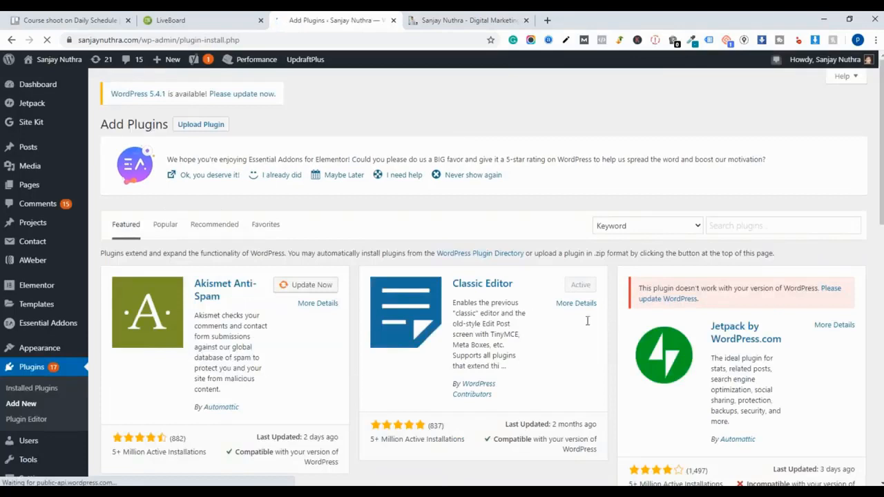
pyautogui.click(766, 226)
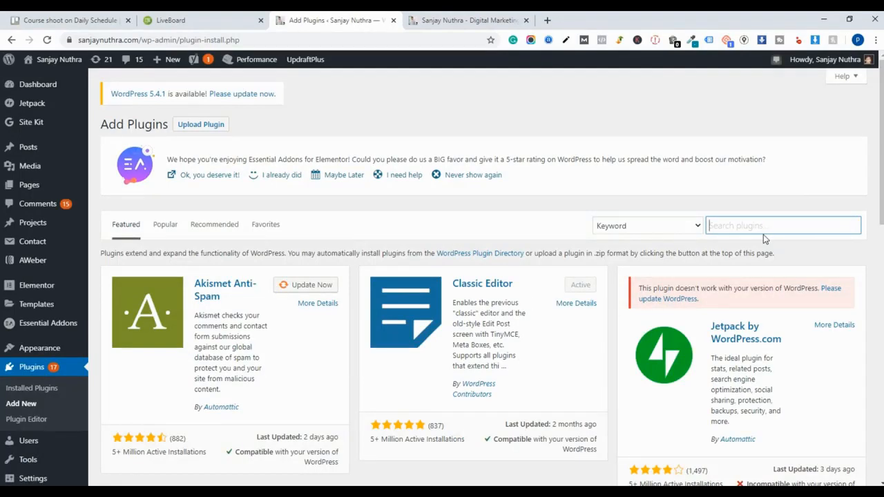
pyautogui.write('elem')
pyautogui.write('entor')
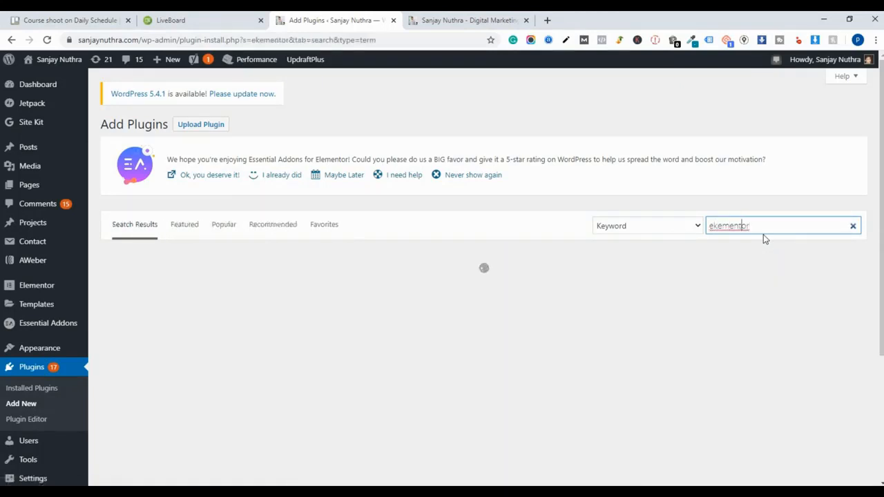
pyautogui.press('Left')
pyautogui.press('Left')
pyautogui.press('Left')
pyautogui.press('Left')
pyautogui.press('Left')
pyautogui.press('BackSpace')
pyautogui.write('l')
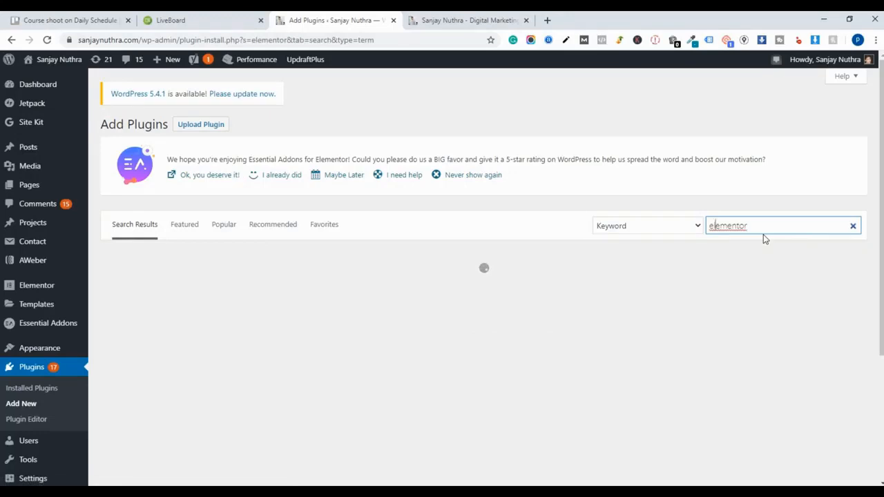
pyautogui.click(761, 221)
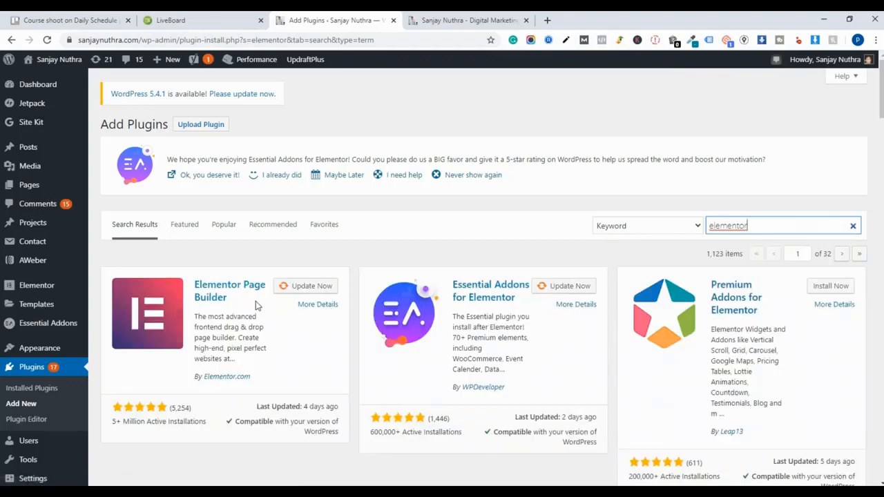
# - Update the Elementor Page Builder and Essential Addons for Elementor plugins
pyautogui.click(308, 288)
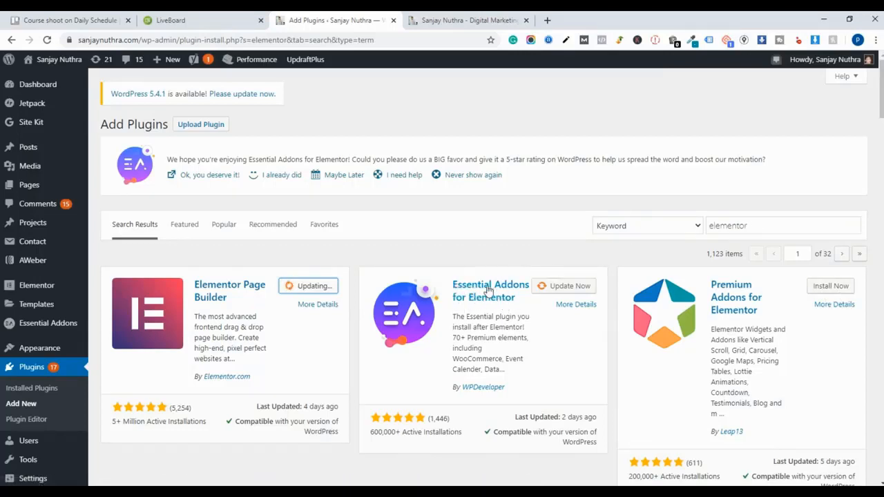
pyautogui.click(554, 292)
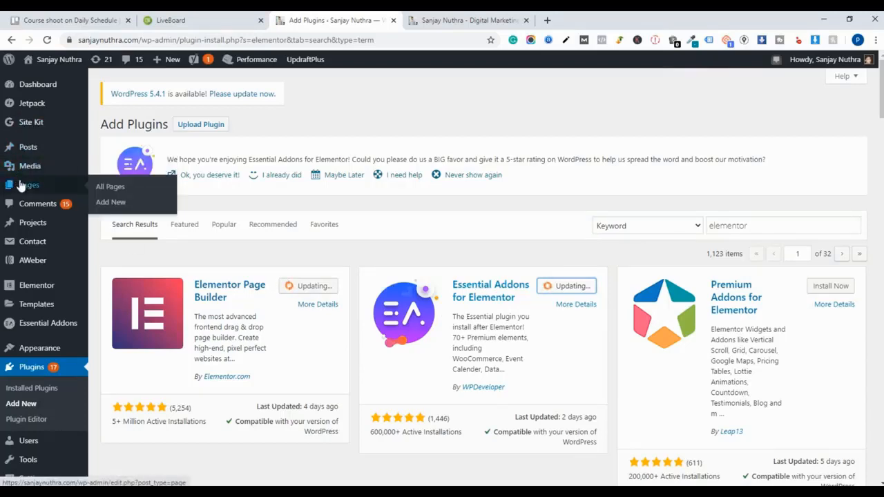
# - Start a new page, leaving the plugins screen, and title it Test Landing page
pyautogui.click(107, 204)
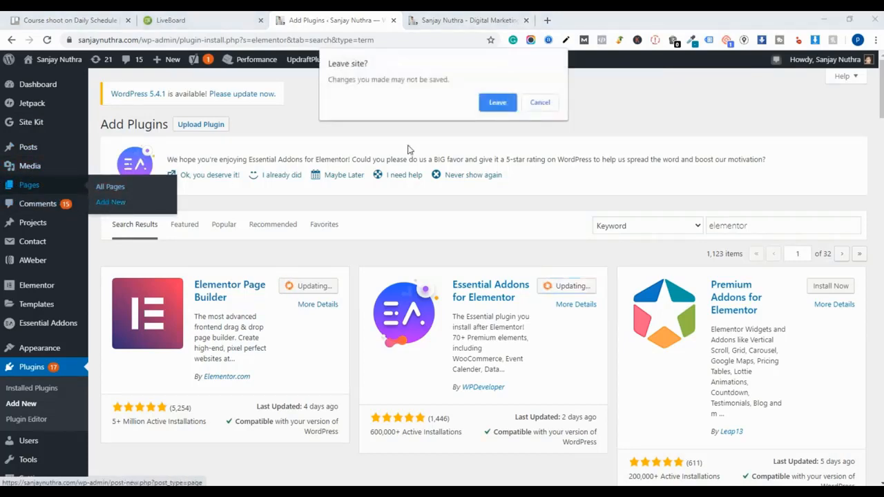
pyautogui.click(497, 102)
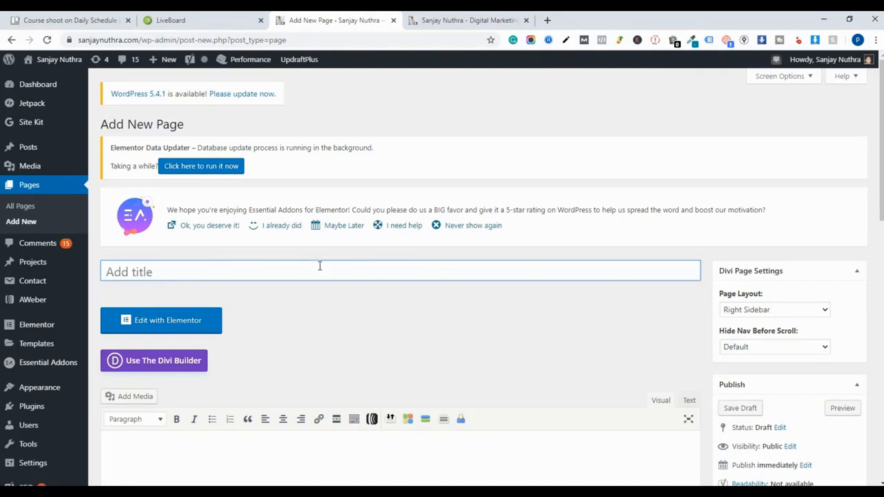
pyautogui.write('A')
pyautogui.press('BackSpace')
pyautogui.write('L')
pyautogui.press('BackSpace')
pyautogui.write('Test Landing p')
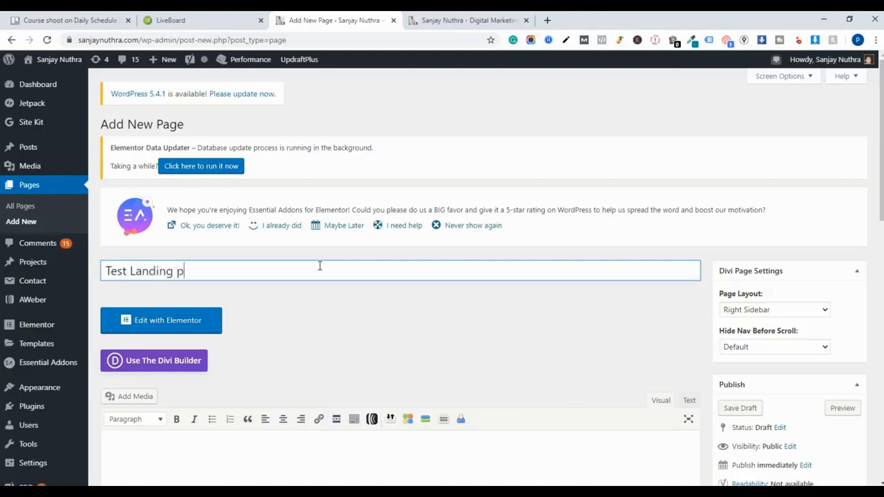
pyautogui.write('age')
# - Open the new page in the Elementor editor
pyautogui.scroll(-3, 220, 356)
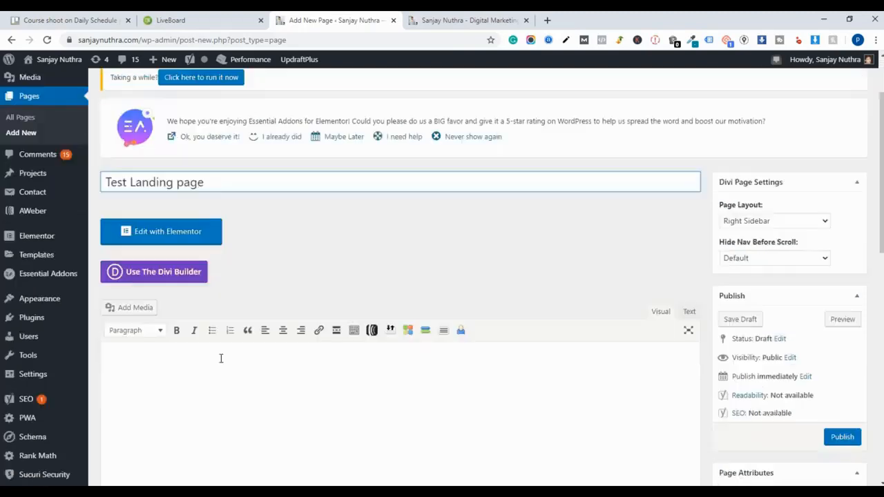
pyautogui.scroll(2, 222, 351)
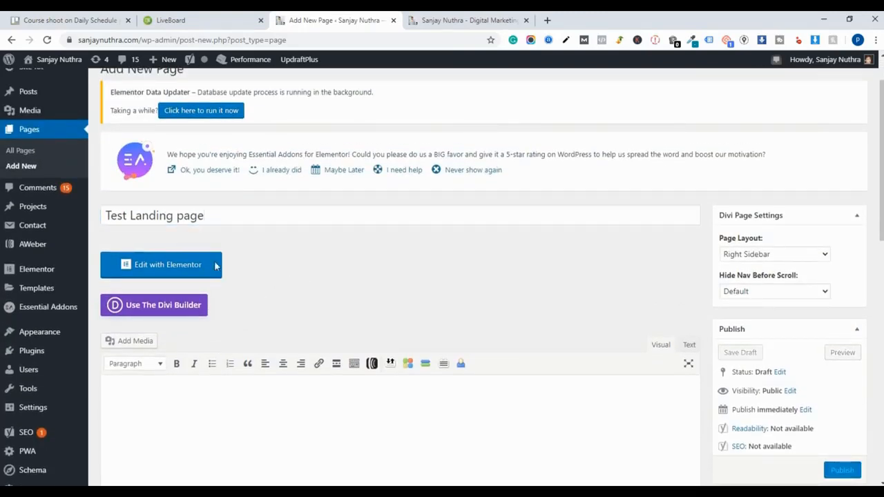
pyautogui.click(207, 266)
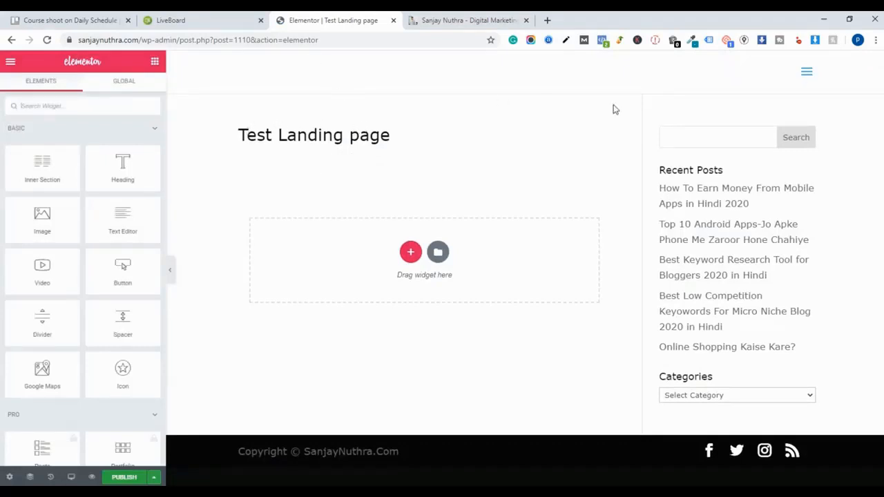
# - Look over the YouTube course page again for reference before returning to the editor
pyautogui.click(463, 20)
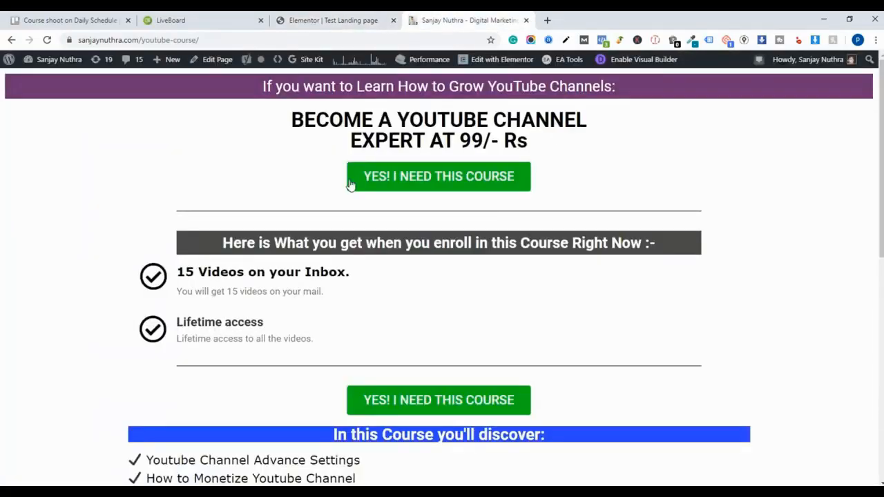
pyautogui.scroll(-3, 21, 235)
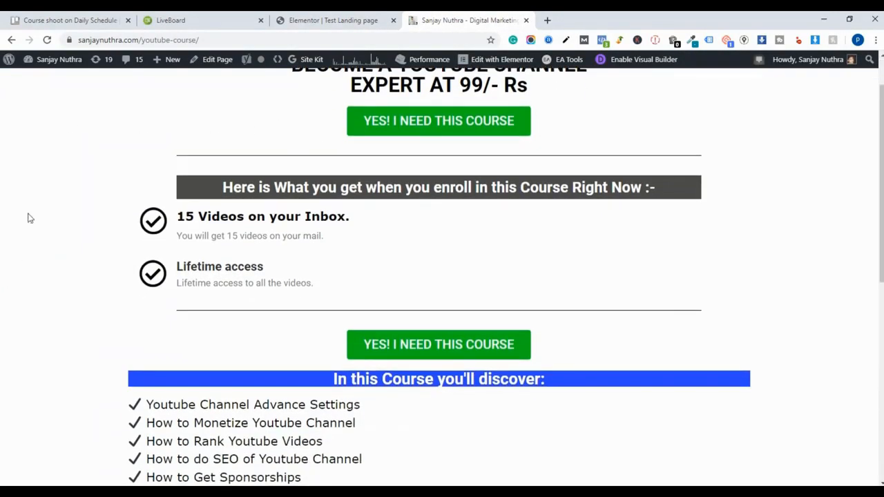
pyautogui.click(345, 21)
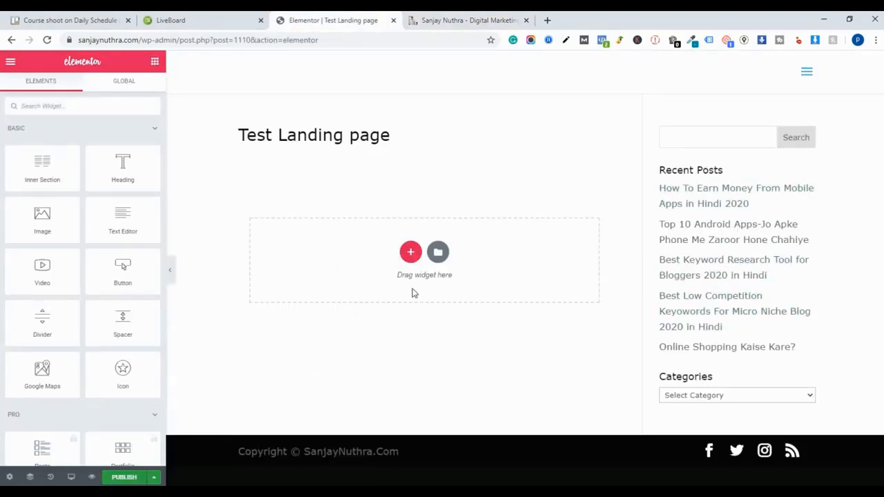
# - Set the page layout to Elementor Canvas in the page settings
pyautogui.scroll(-2, 111, 415)
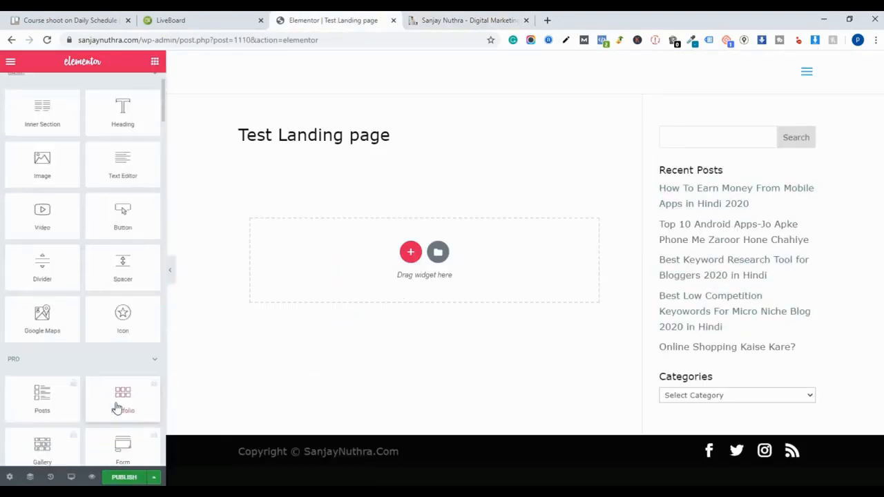
pyautogui.scroll(-10, 126, 376)
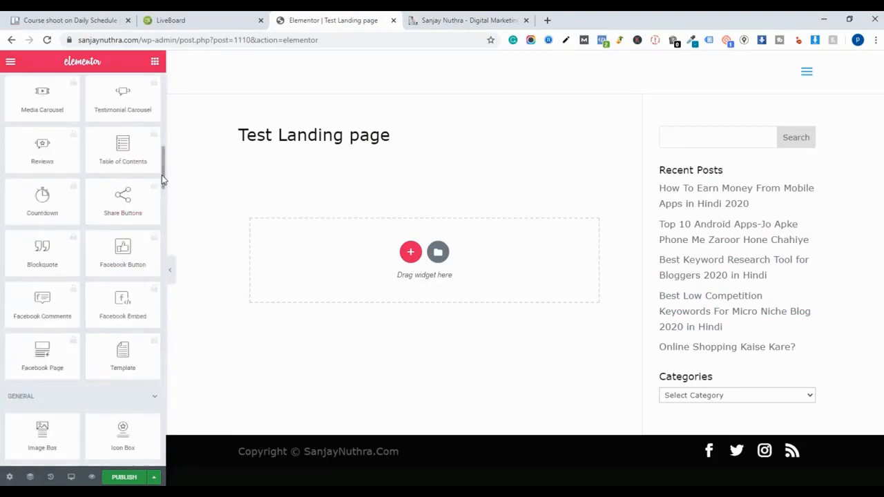
pyautogui.scroll(-10, 118, 431)
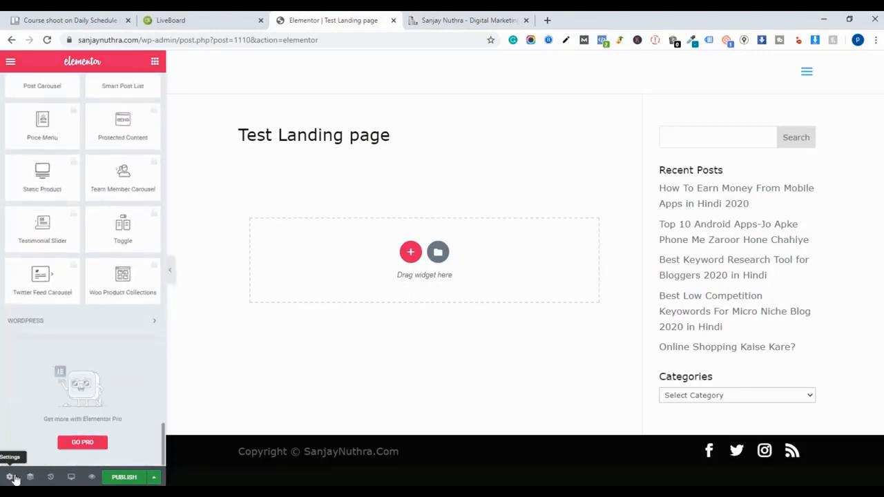
pyautogui.click(9, 476)
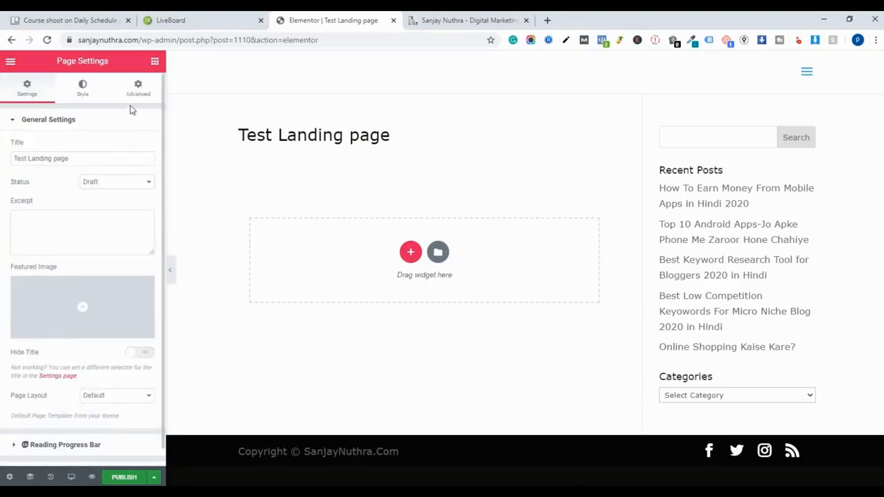
pyautogui.scroll(-1, 89, 228)
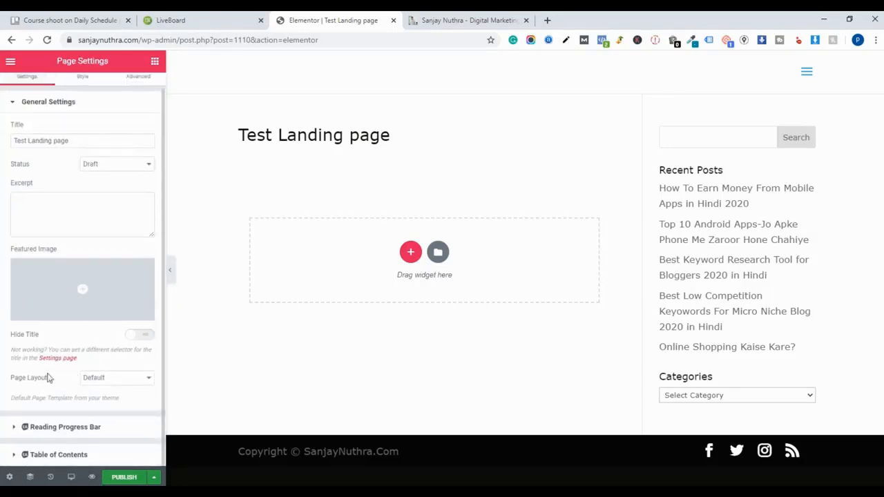
pyautogui.click(138, 377)
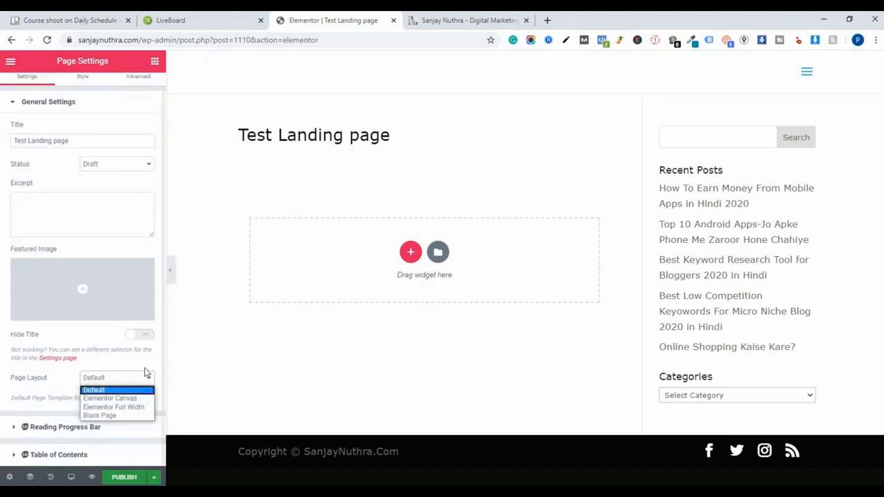
pyautogui.click(130, 398)
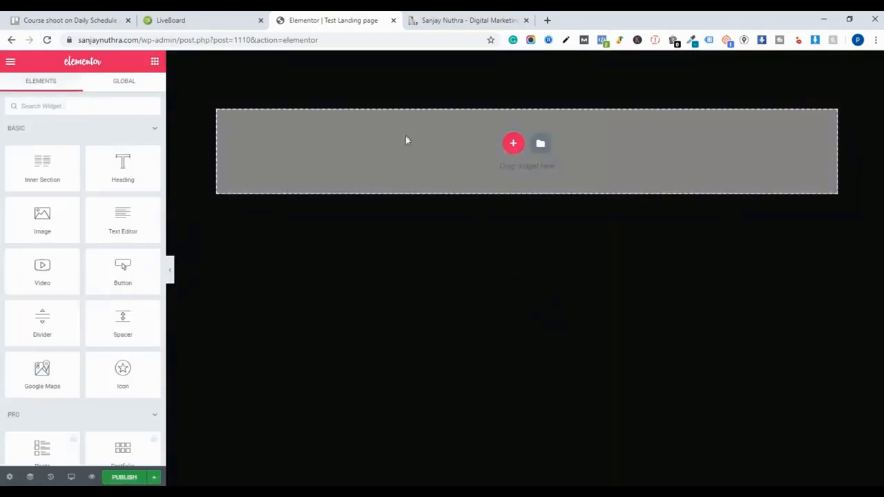
# - Set the page's body background to the white classic colour #FFFFFF in the page style settings
pyautogui.click(435, 20)
pyautogui.click(380, 20)
pyautogui.click(9, 477)
pyautogui.click(73, 92)
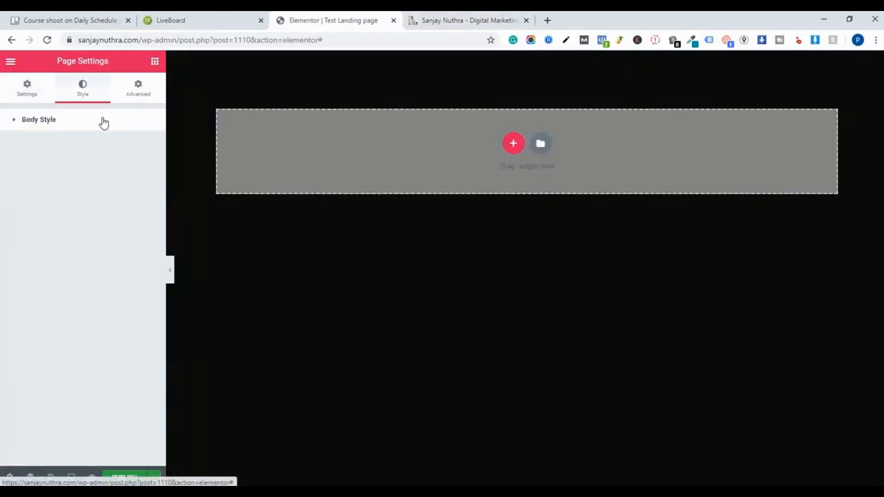
pyautogui.click(88, 130)
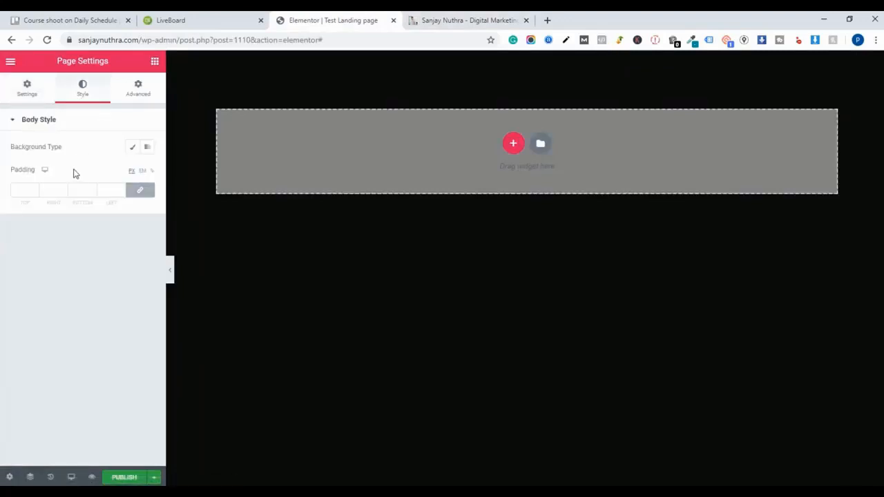
pyautogui.click(148, 151)
pyautogui.click(133, 147)
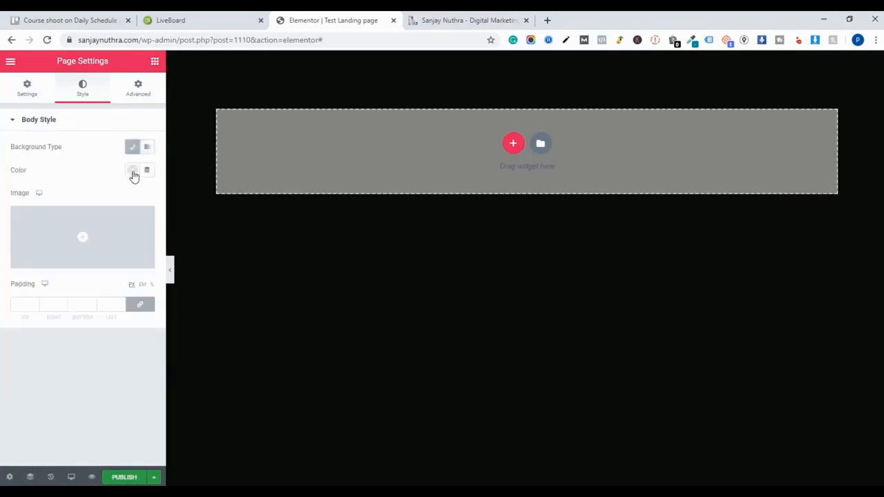
pyautogui.click(132, 171)
pyautogui.click(180, 197)
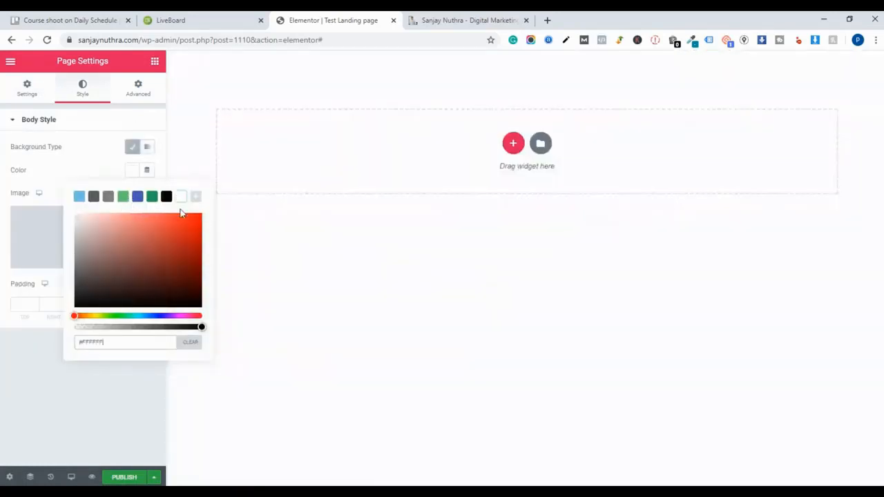
pyautogui.click(391, 320)
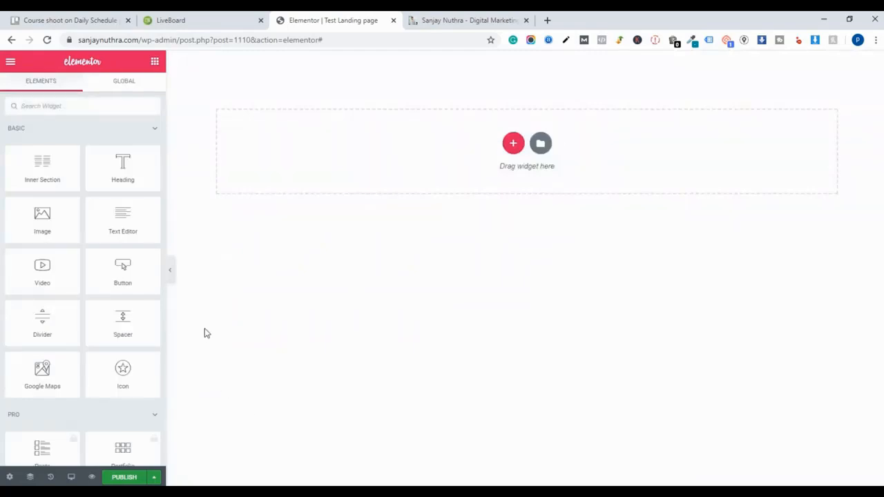
# - Check the top of the YouTube course page, then add a single-column section to the new page
pyautogui.click(429, 14)
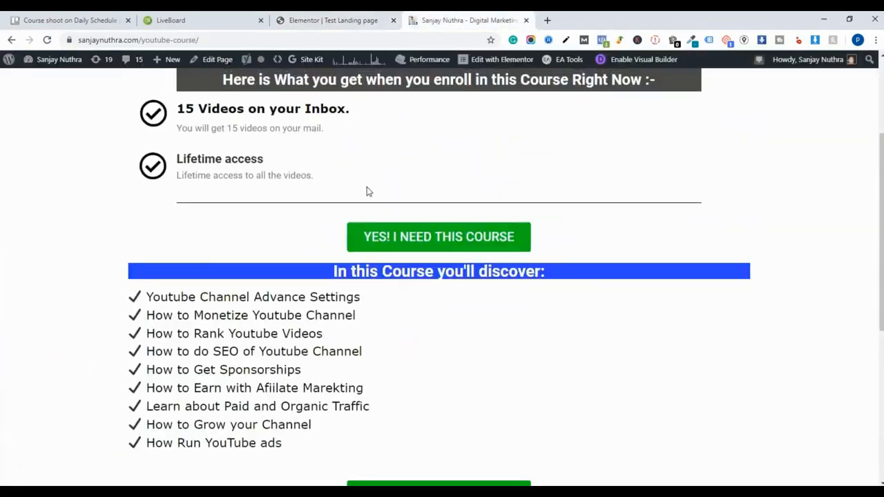
pyautogui.scroll(3, 386, 200)
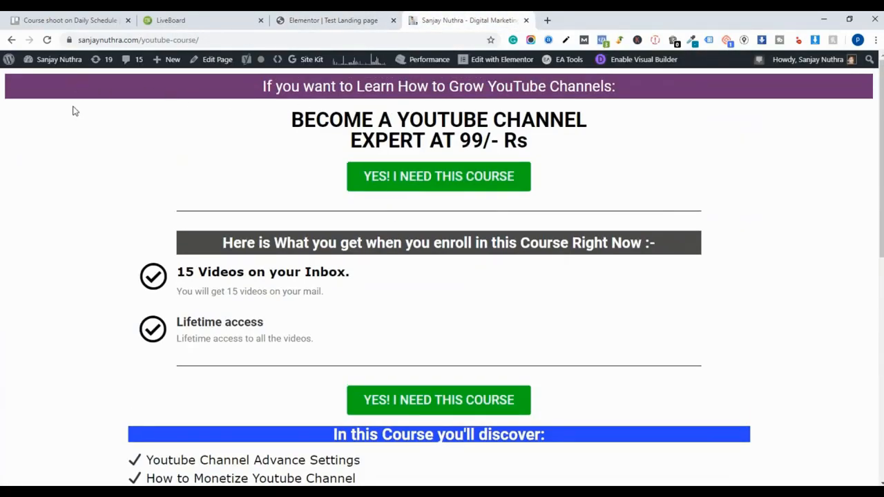
pyautogui.click(328, 20)
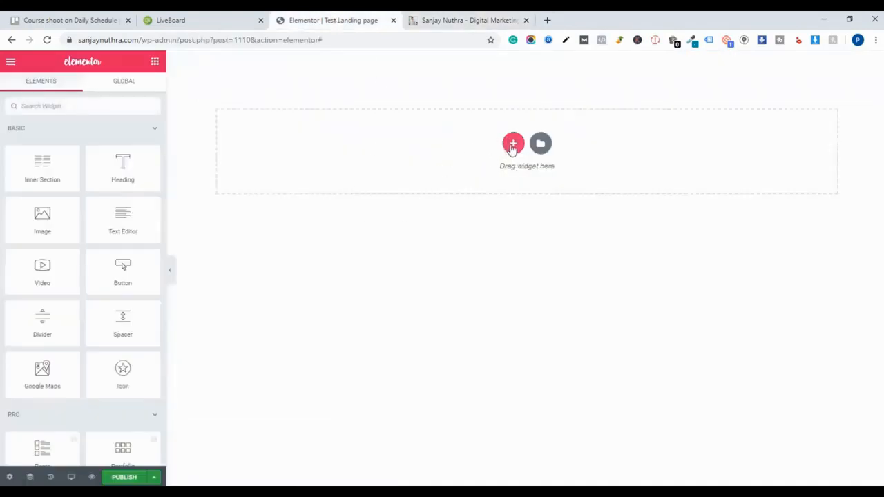
pyautogui.click(513, 145)
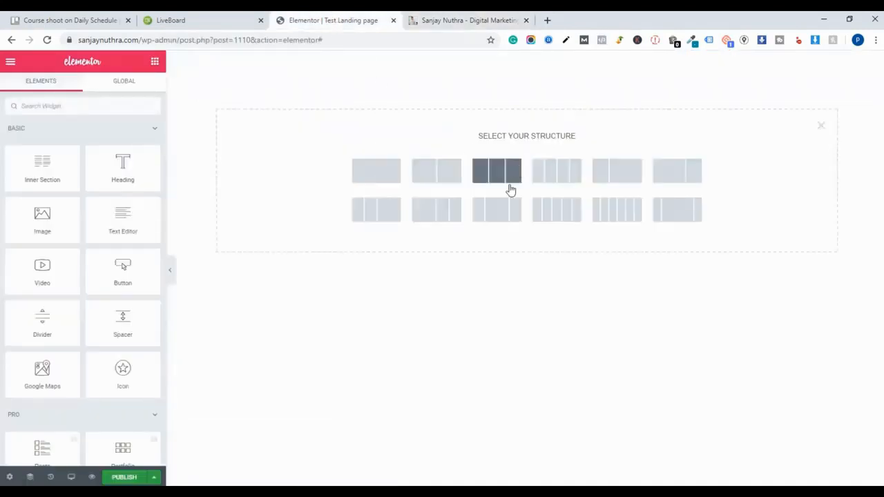
pyautogui.click(382, 172)
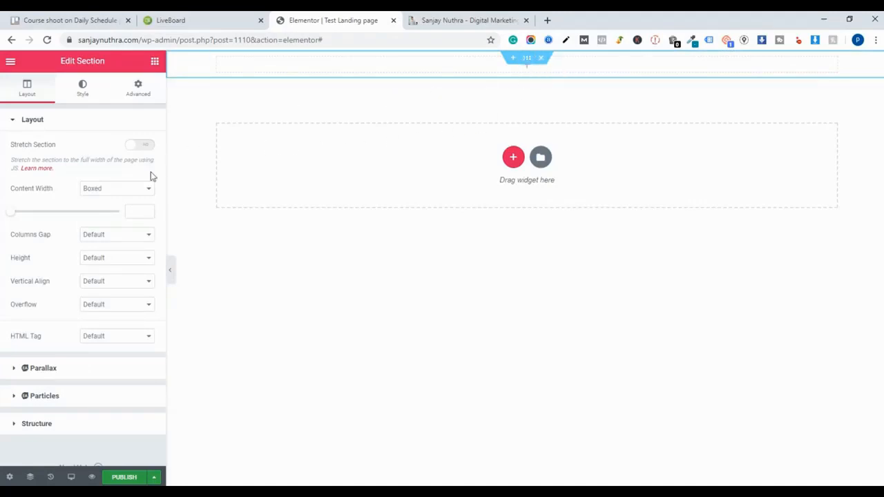
# - Set the new section's content width to Full Width
pyautogui.click(128, 193)
pyautogui.click(126, 208)
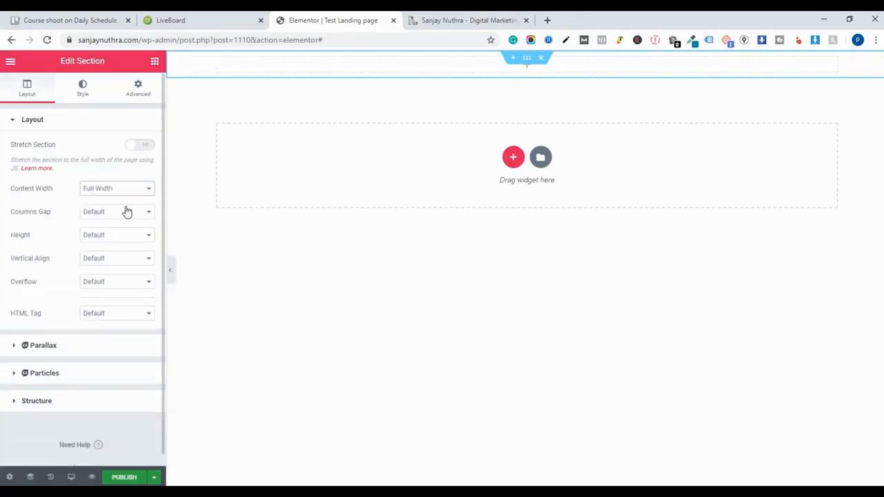
pyautogui.click(114, 192)
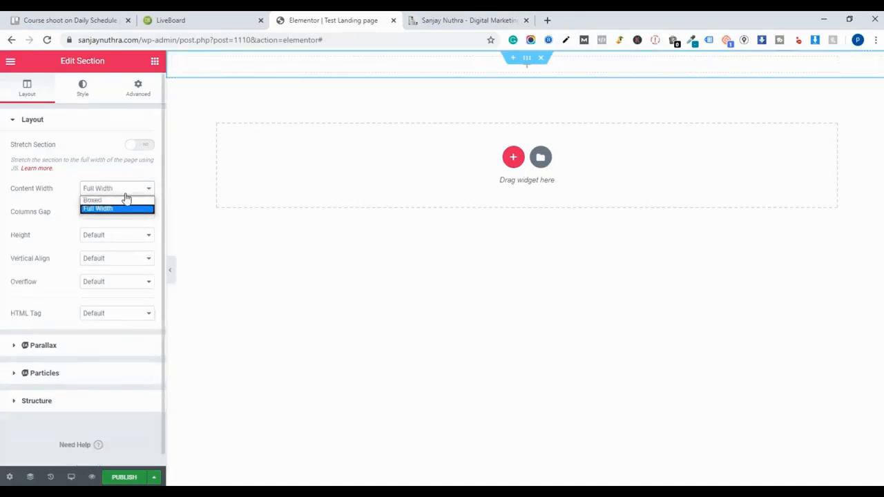
pyautogui.click(116, 200)
pyautogui.click(123, 189)
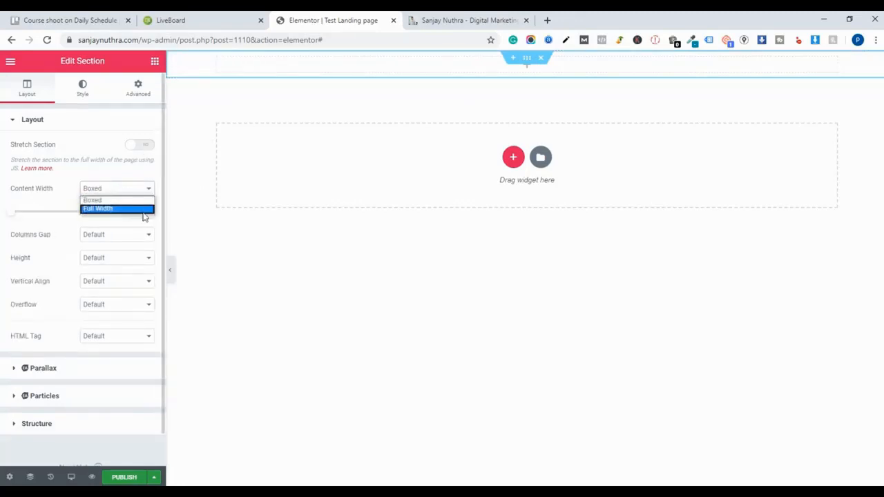
pyautogui.click(118, 208)
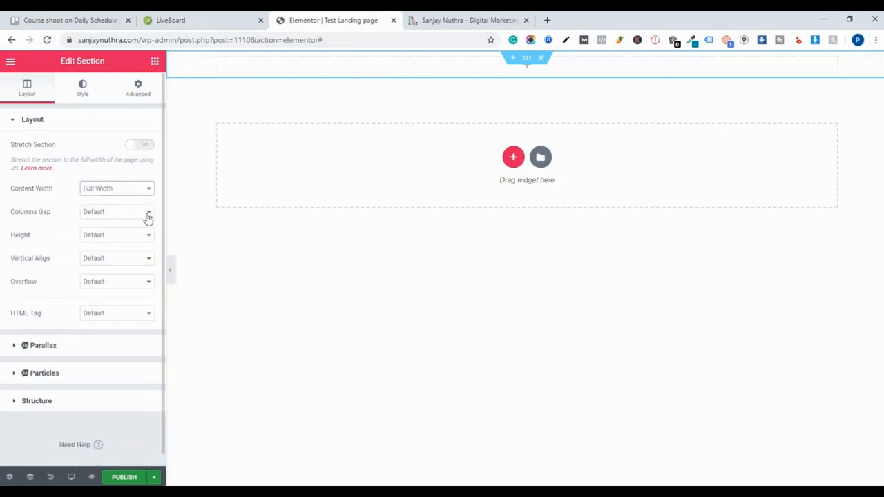
# - Give the section a classic background colour, picking a dark navy shade of about #08113C
pyautogui.click(436, 18)
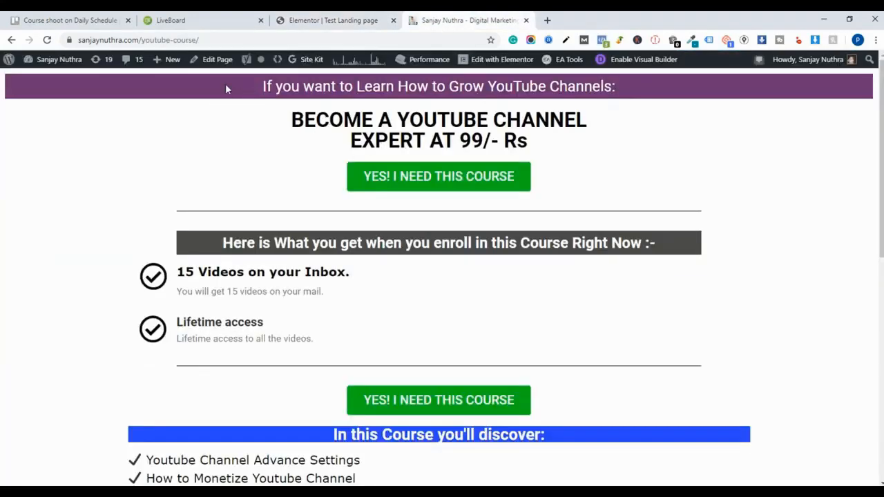
pyautogui.click(353, 20)
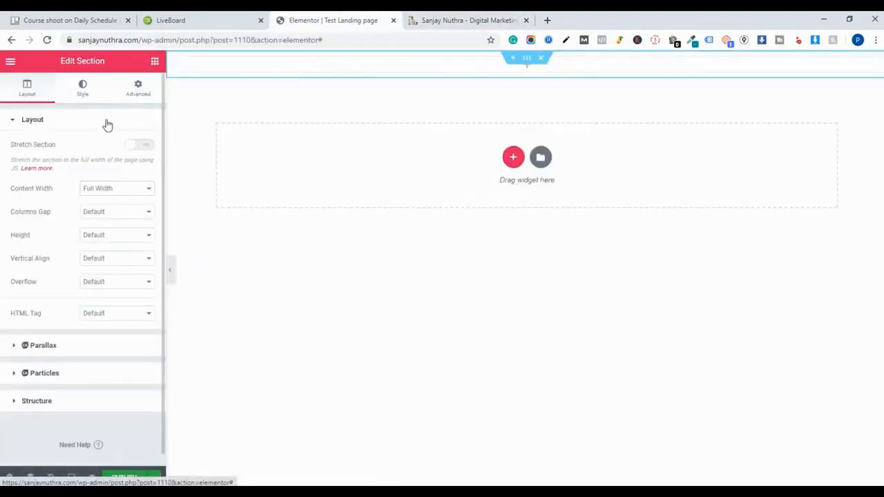
pyautogui.click(84, 98)
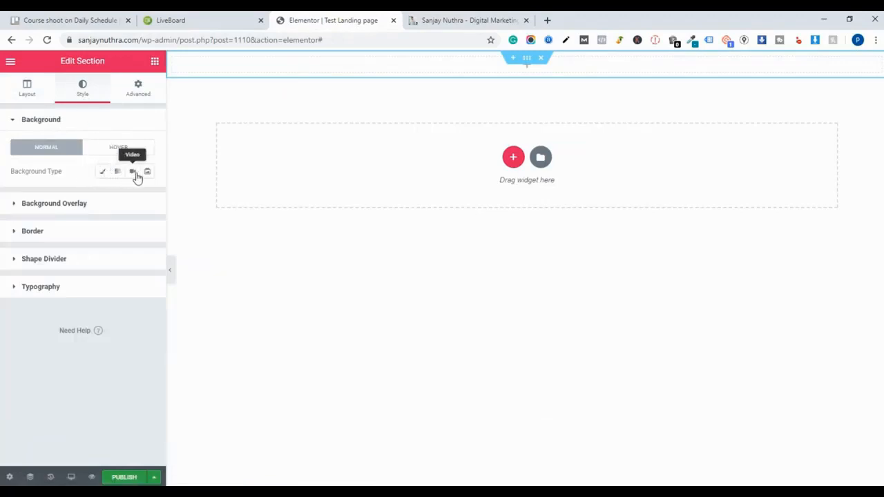
pyautogui.click(104, 172)
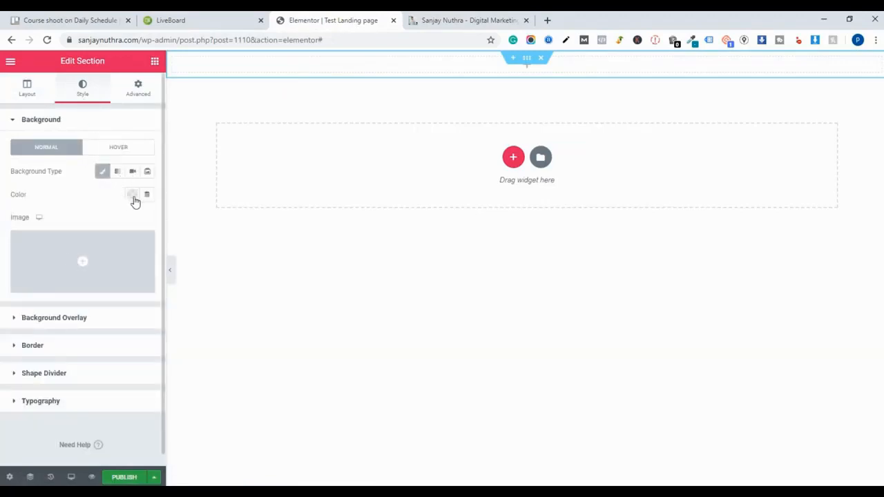
pyautogui.click(132, 195)
pyautogui.click(137, 221)
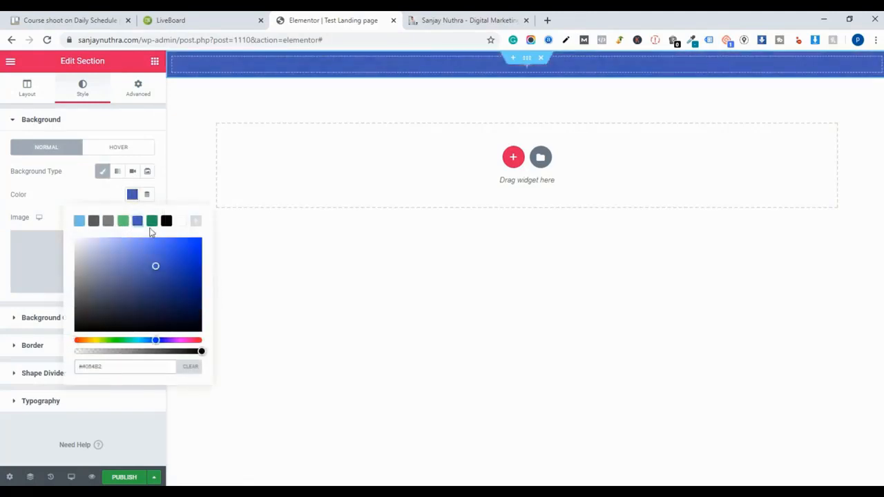
pyautogui.click(193, 253)
pyautogui.moveTo(193, 253); pyautogui.dragTo(184, 310)
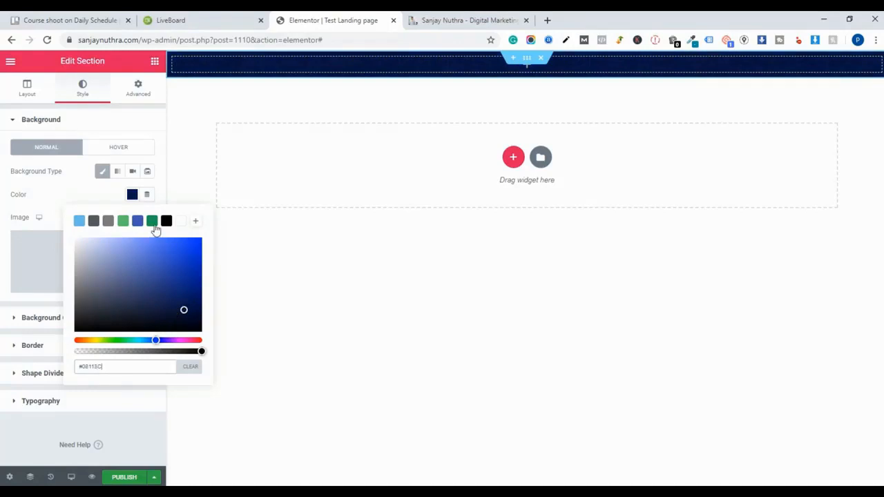
# - Sample the purple banner colour from the YouTube course page with the colour-picker extension
pyautogui.click(464, 20)
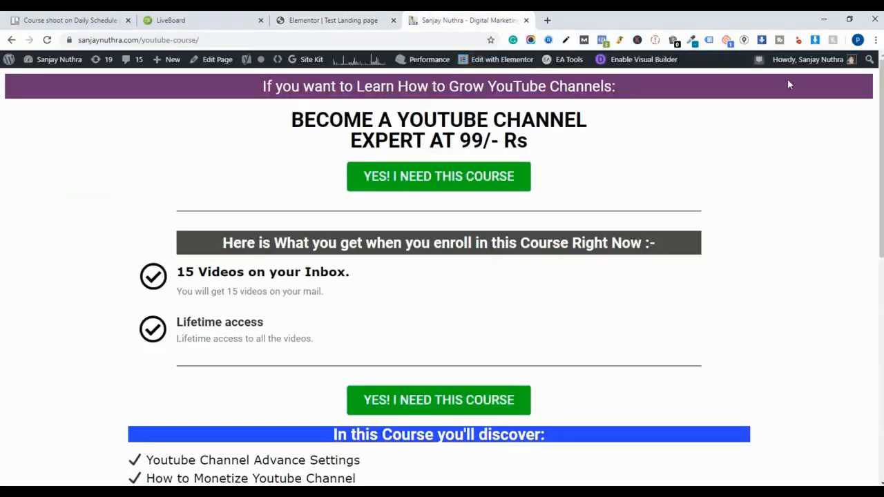
pyautogui.click(690, 42)
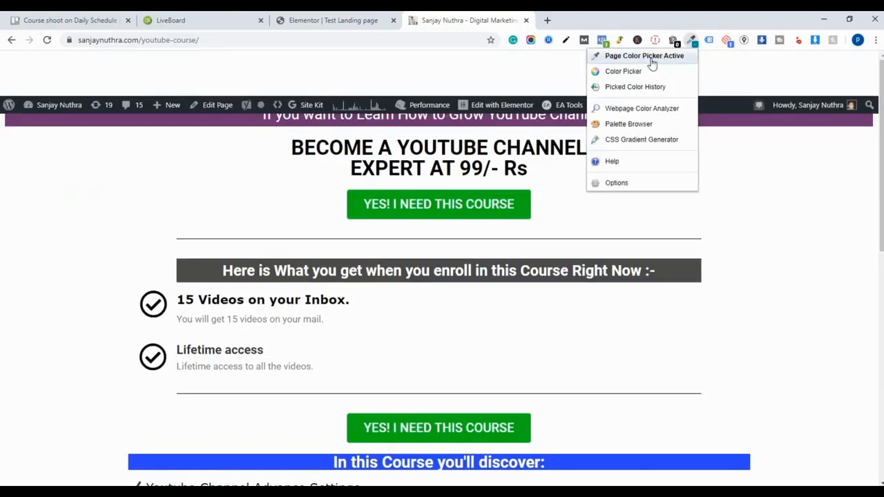
pyautogui.click(655, 72)
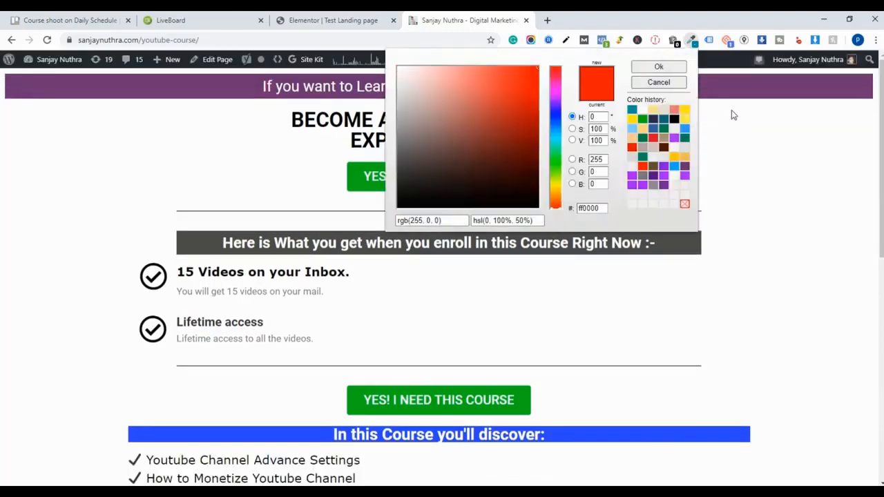
pyautogui.click(680, 82)
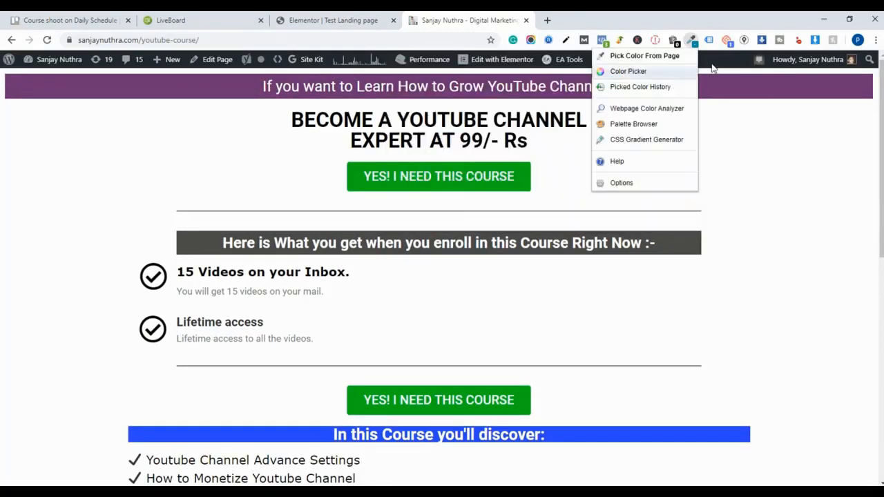
pyautogui.click(643, 55)
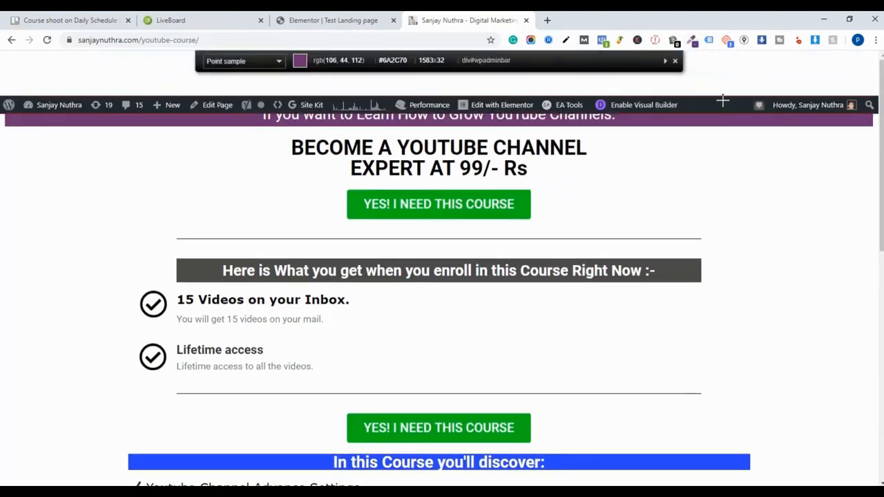
pyautogui.click(719, 113)
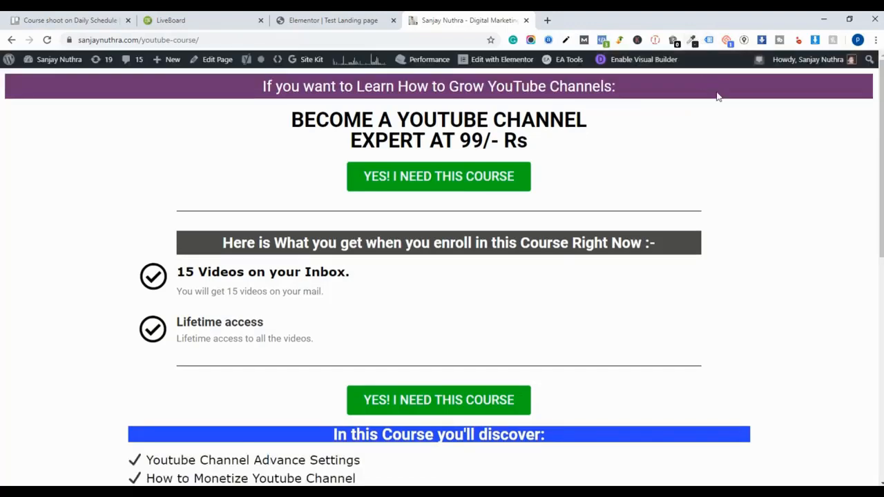
pyautogui.click(691, 42)
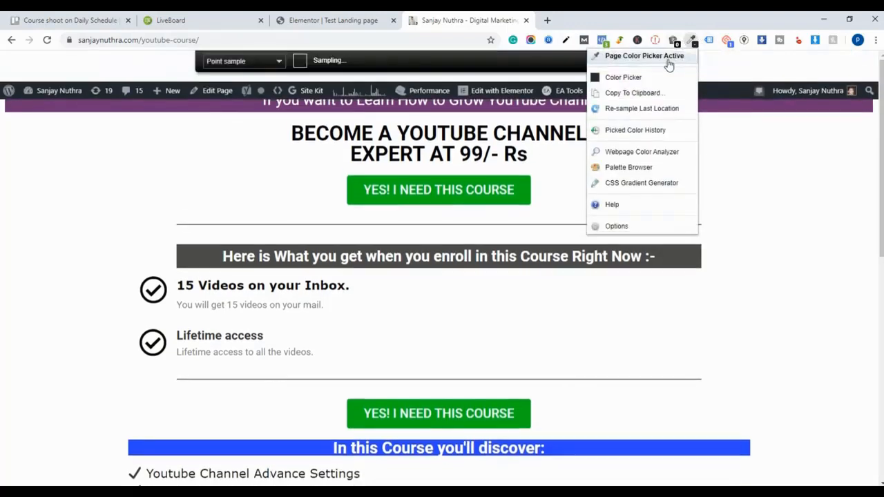
pyautogui.click(667, 59)
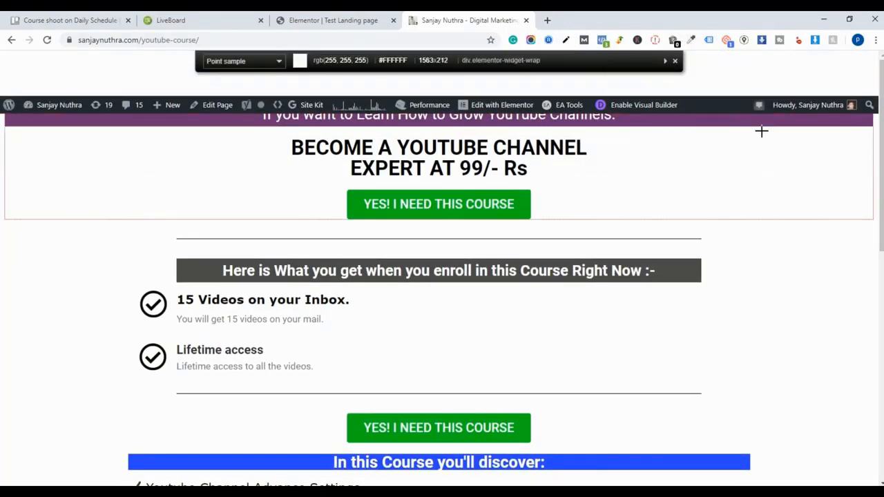
pyautogui.click(724, 121)
# - Paste #6A2C70 as the section's background colour
pyautogui.click(333, 20)
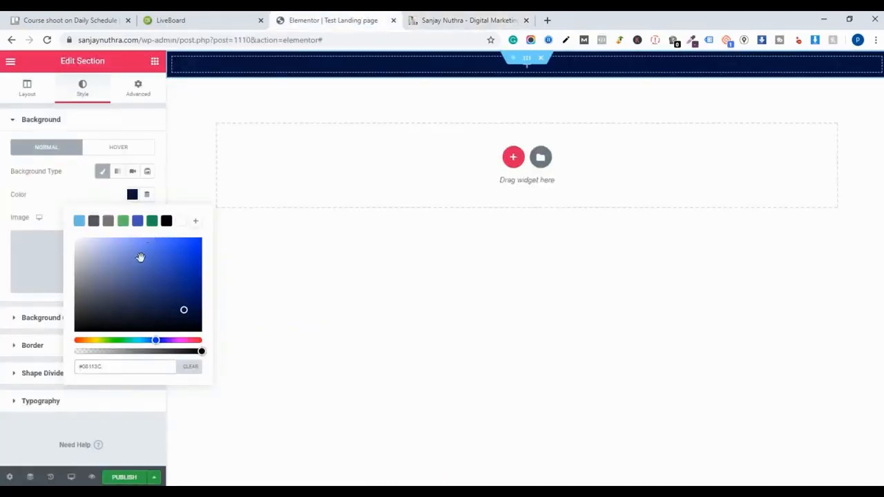
pyautogui.moveTo(127, 364); pyautogui.dragTo(66, 373)
pyautogui.hotkey('ctrl', 'v')
pyautogui.tripleClick(127, 364)
pyautogui.hotkey('ctrl', 'v')
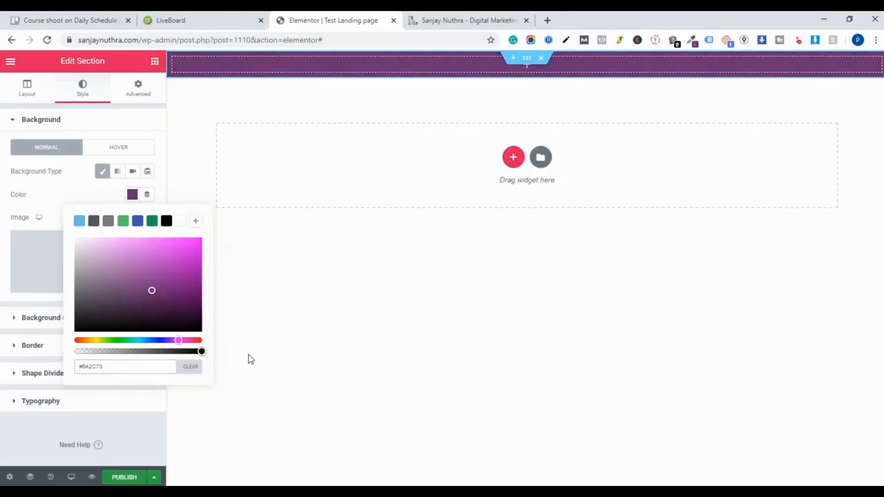
pyautogui.click(270, 343)
# - Copy the banner text 'If you want to Learn How to Grow YouTube Channels:' from the reference page
pyautogui.click(432, 20)
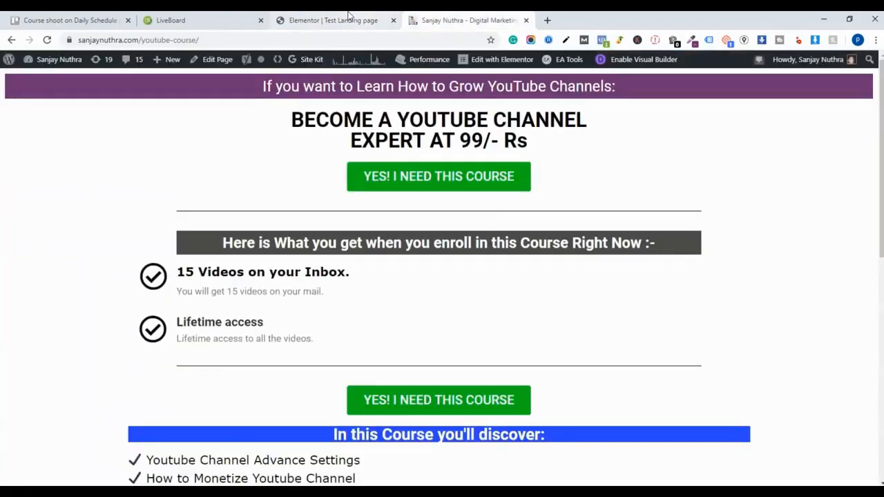
pyautogui.click(349, 16)
pyautogui.click(432, 16)
pyautogui.click(343, 17)
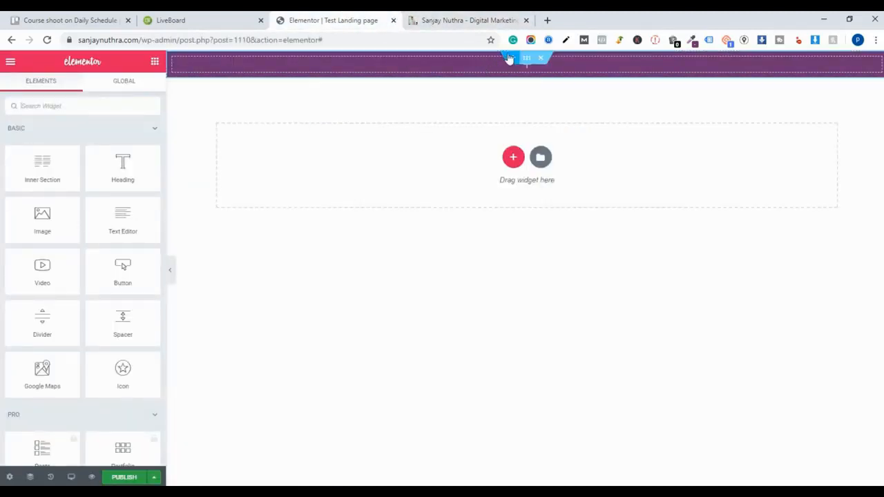
pyautogui.click(450, 17)
pyautogui.moveTo(263, 85); pyautogui.dragTo(614, 85)
pyautogui.rightClick(536, 75)
pyautogui.click(553, 88)
pyautogui.click(338, 20)
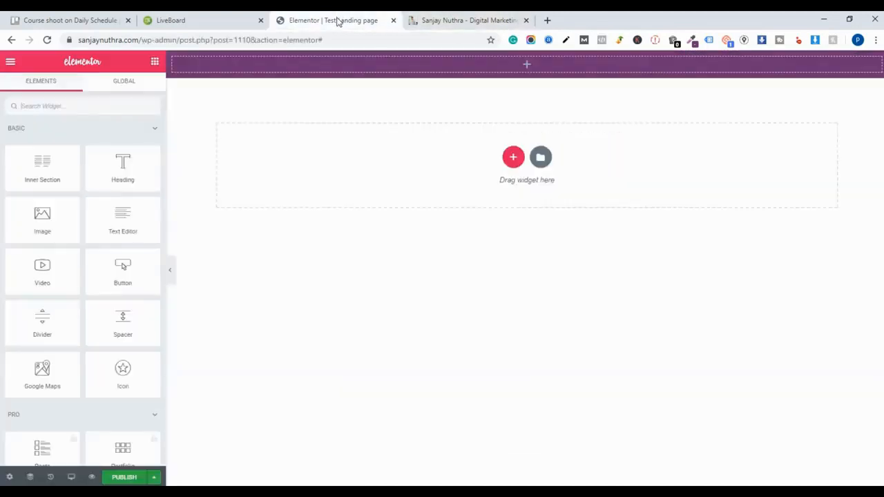
# - Add a Heading widget to the purple banner section and paste the copied banner text as its title
pyautogui.moveTo(122, 174); pyautogui.dragTo(369, 144)
pyautogui.tripleClick(318, 63)
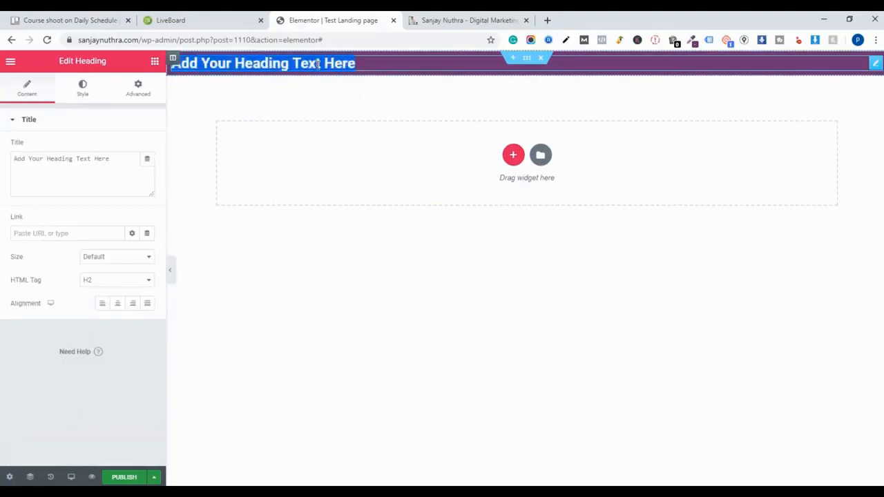
pyautogui.rightClick(318, 63)
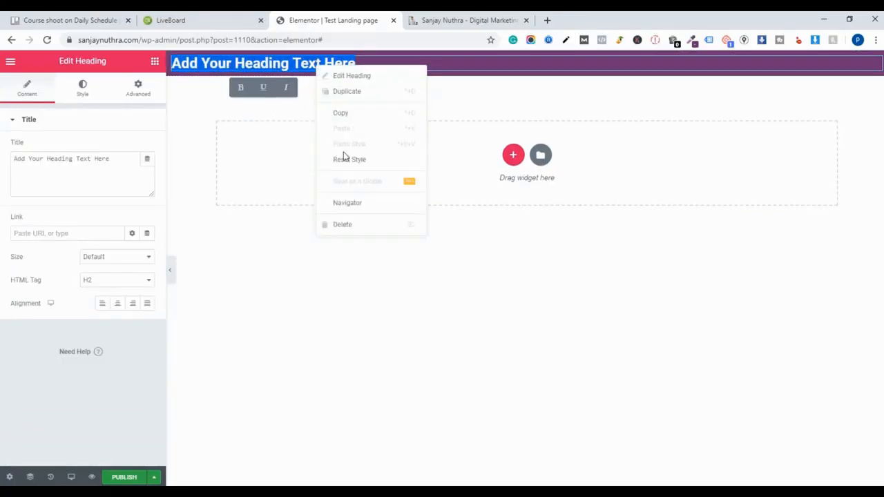
pyautogui.tripleClick(104, 160)
pyautogui.rightClick(104, 165)
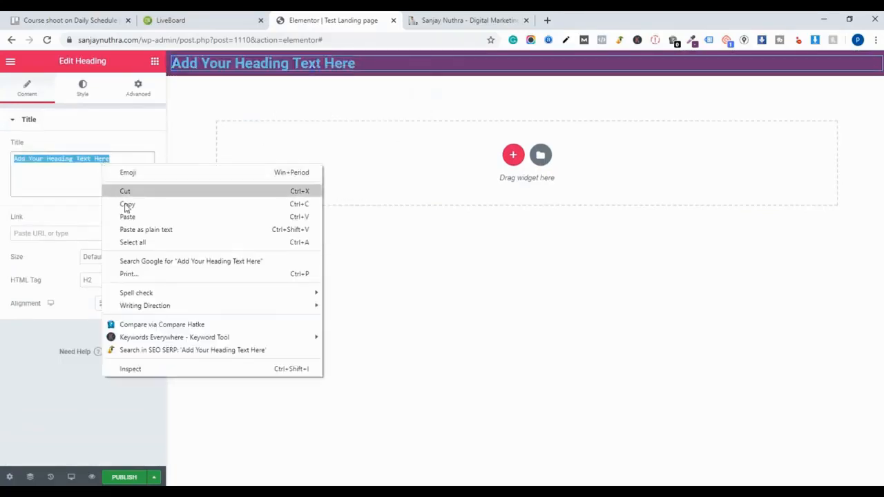
pyautogui.click(127, 217)
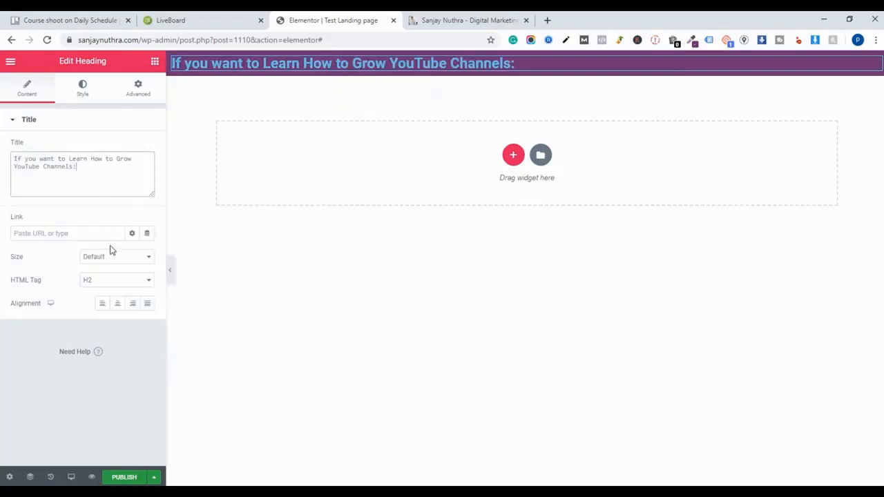
# - Set the heading's text colour to #FFFFFF and centre-align it
pyautogui.click(83, 89)
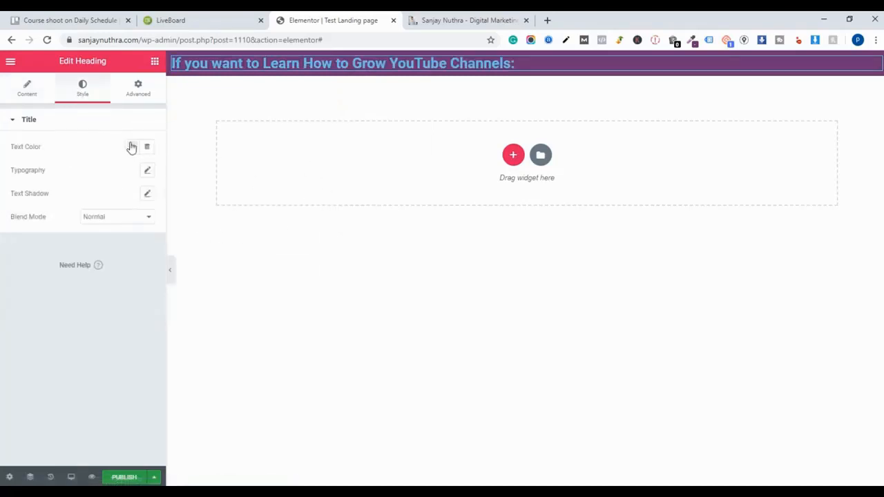
pyautogui.click(131, 146)
pyautogui.hotkey('ctrl', 'v')
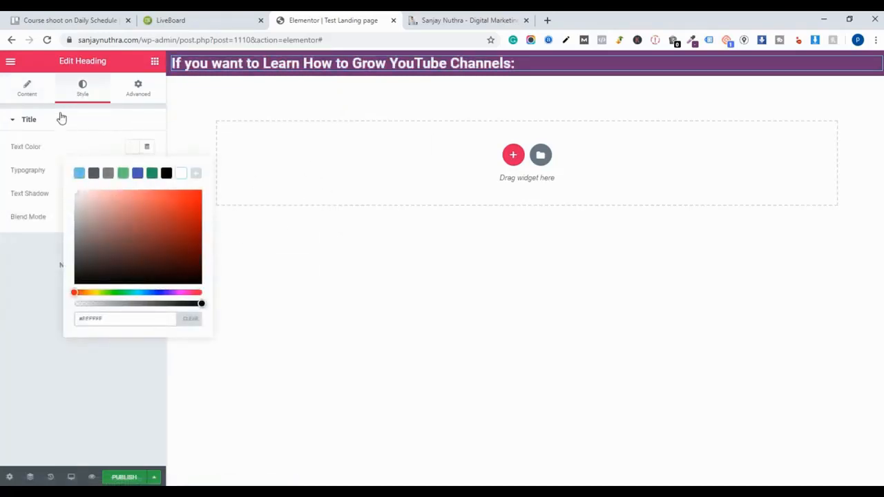
pyautogui.click(37, 97)
pyautogui.click(118, 304)
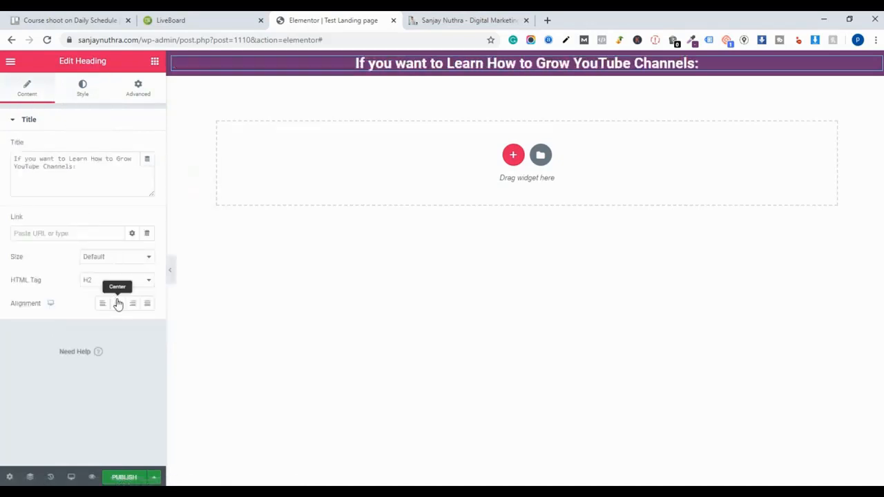
pyautogui.click(436, 20)
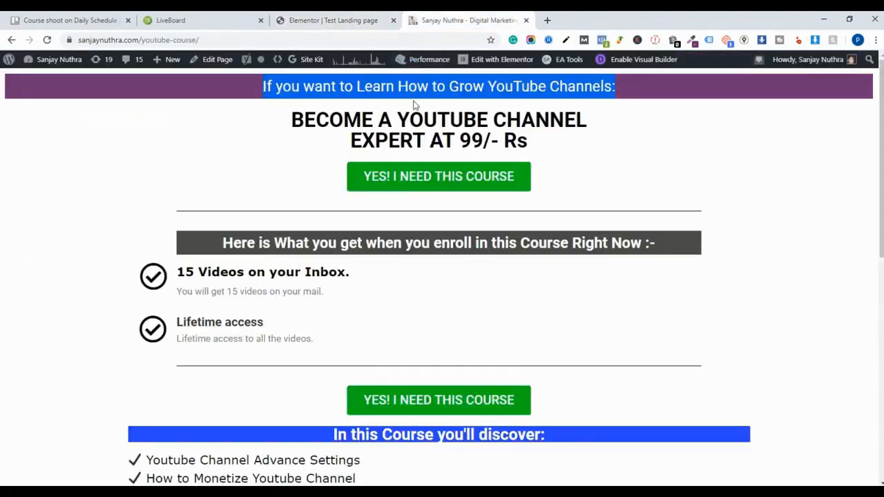
pyautogui.click(369, 19)
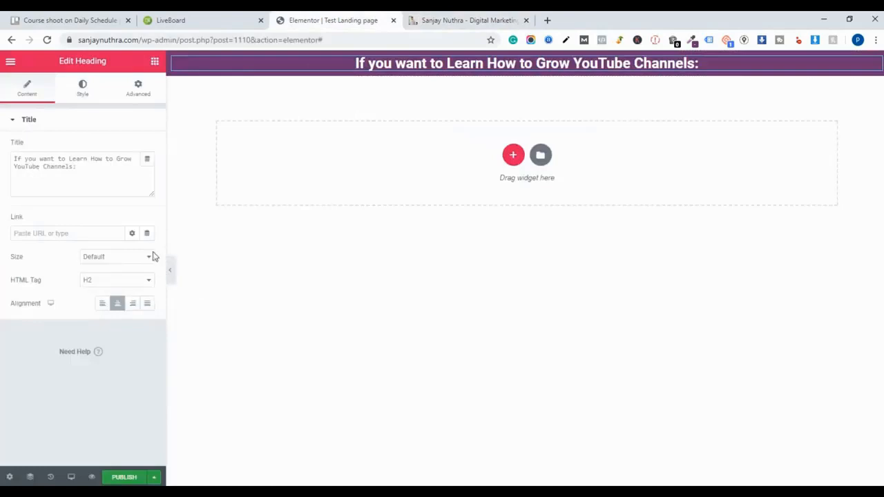
pyautogui.click(132, 281)
pyautogui.click(119, 359)
pyautogui.click(116, 281)
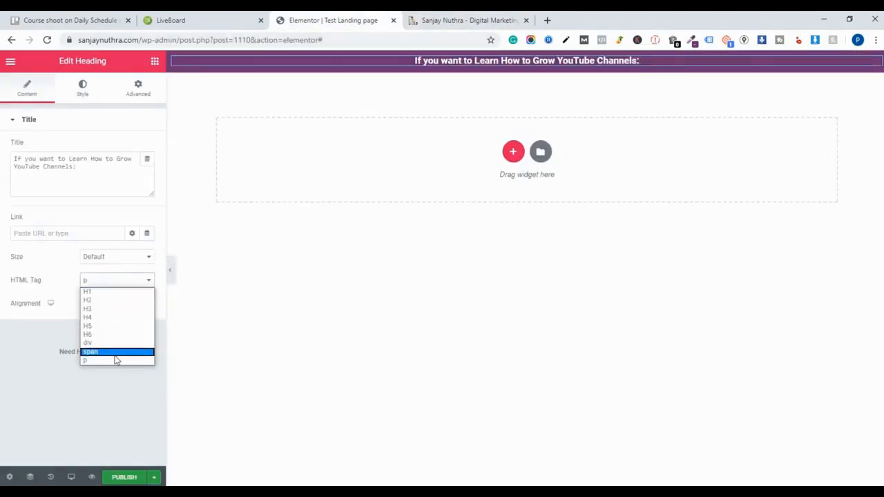
pyautogui.click(117, 352)
pyautogui.click(122, 281)
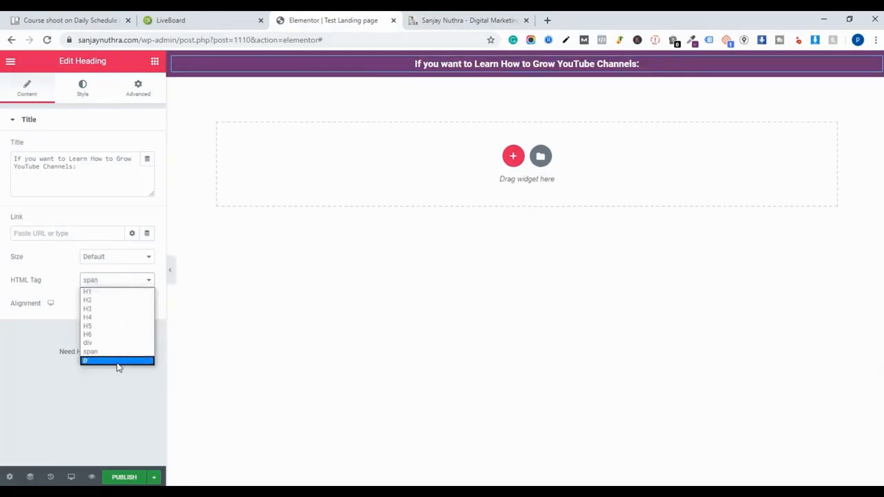
pyautogui.click(119, 359)
pyautogui.click(131, 281)
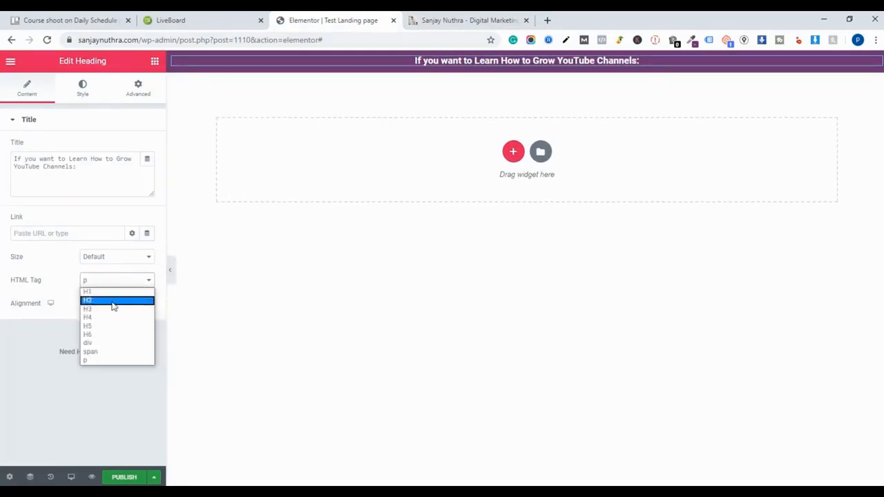
pyautogui.click(112, 304)
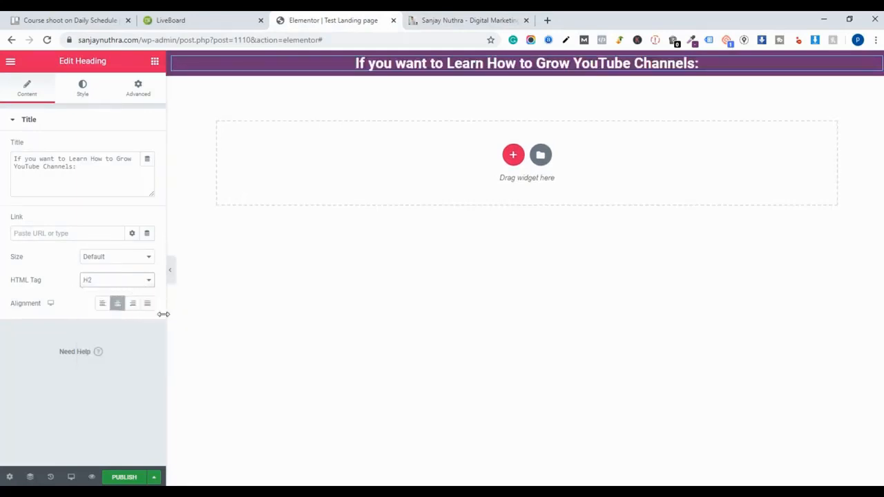
# - Set the heading's typography to the Arial family at size 31 px
pyautogui.click(83, 89)
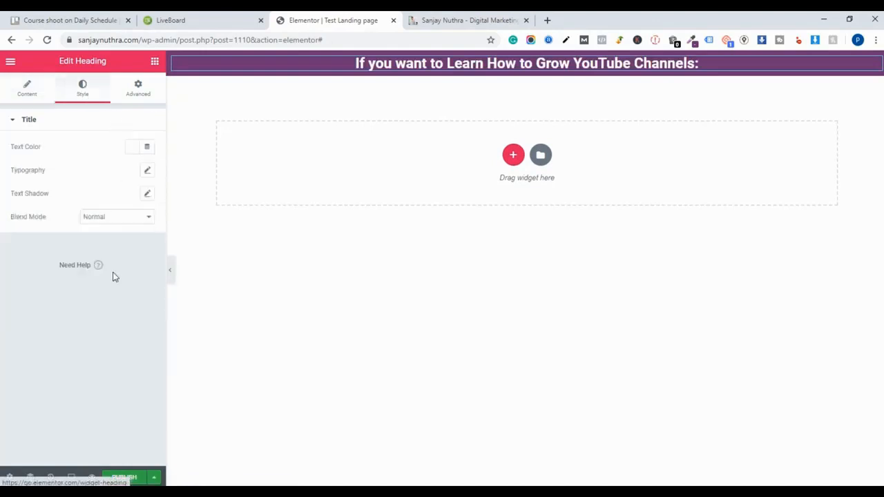
pyautogui.click(147, 170)
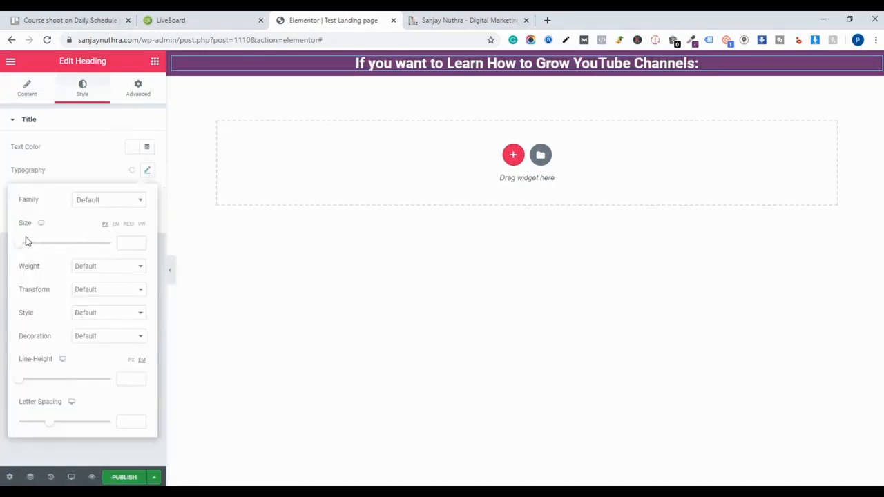
pyautogui.moveTo(19, 246); pyautogui.dragTo(35, 248)
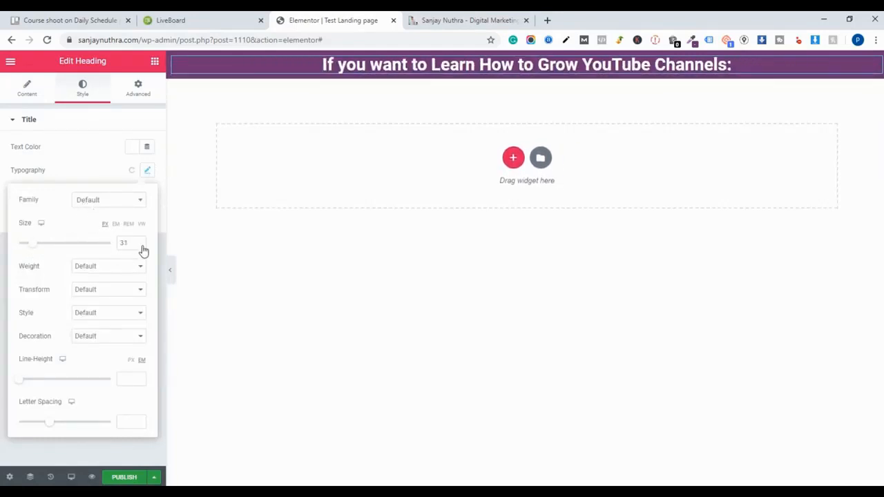
pyautogui.click(116, 210)
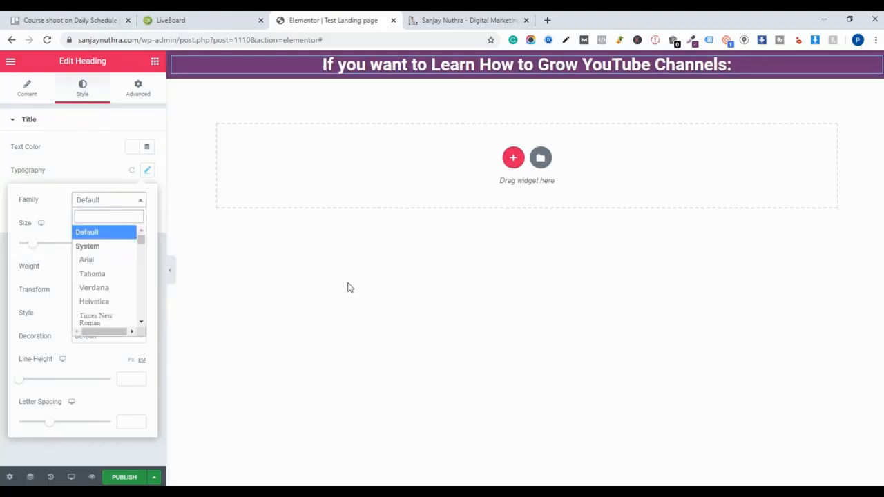
pyautogui.click(86, 260)
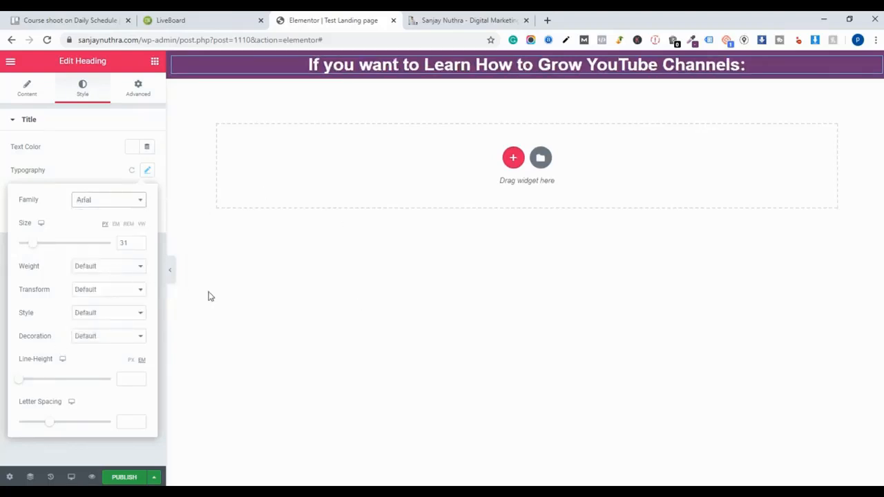
# - Compare the banner heading with the reference course page's banner and headline
pyautogui.click(449, 21)
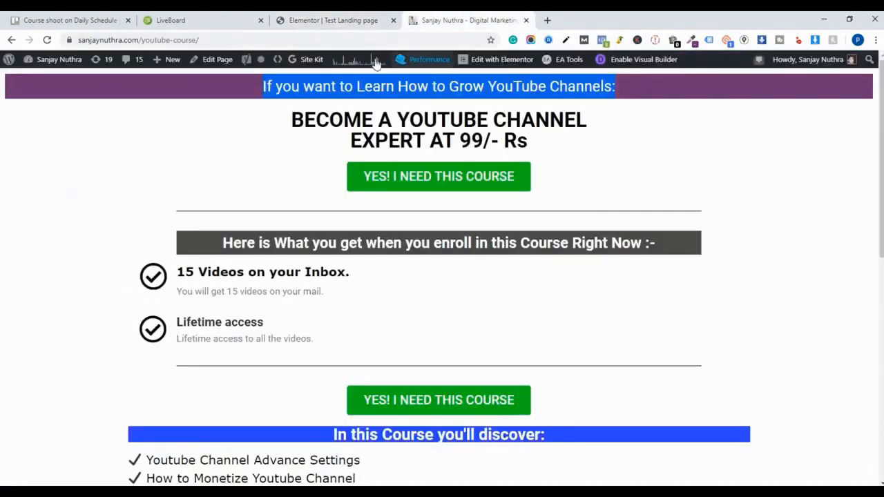
pyautogui.tripleClick(307, 88)
pyautogui.hotkey('ctrl', 'c')
pyautogui.click(351, 21)
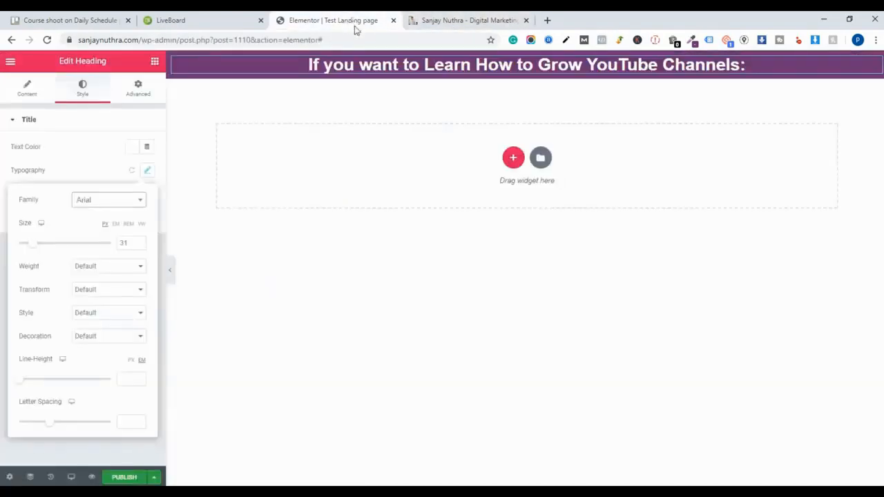
pyautogui.click(415, 15)
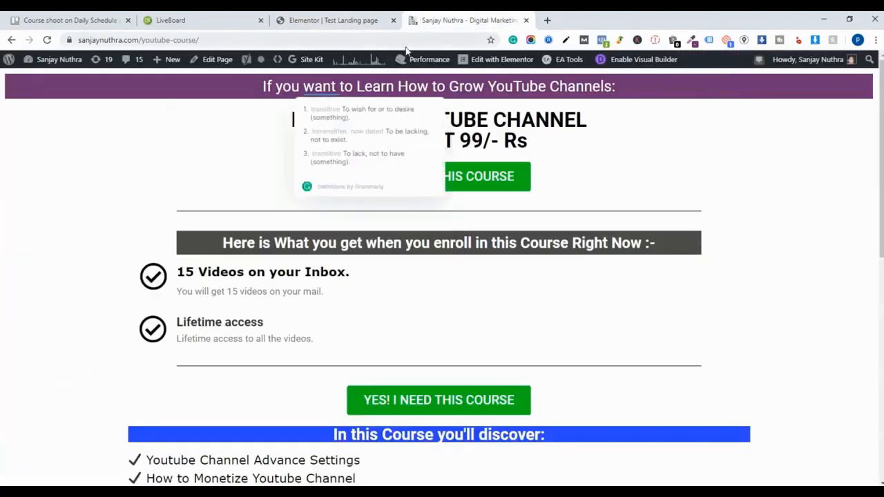
pyautogui.moveTo(302, 118); pyautogui.dragTo(350, 140)
pyautogui.click(346, 20)
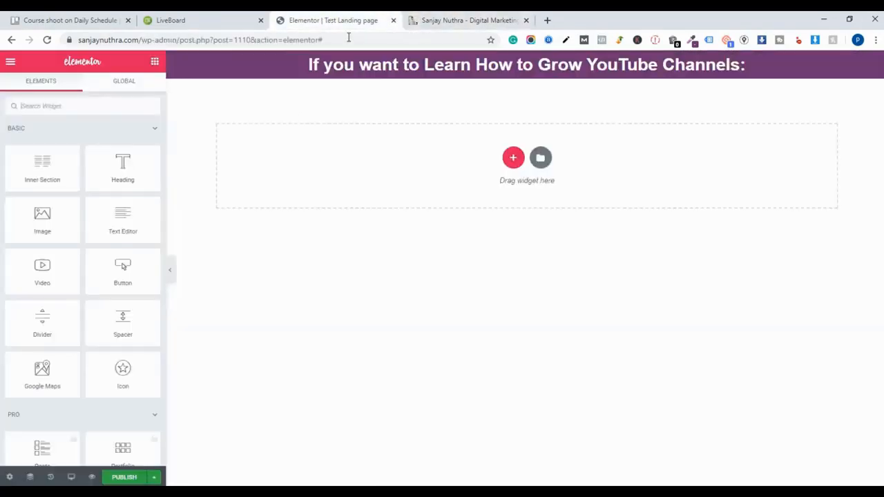
pyautogui.click(436, 18)
pyautogui.click(346, 20)
pyautogui.moveTo(123, 167); pyautogui.dragTo(512, 84)
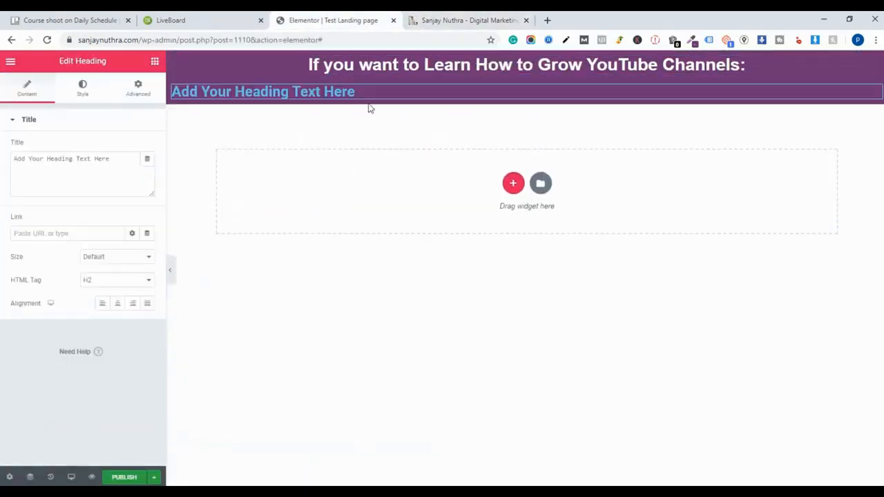
pyautogui.tripleClick(387, 92)
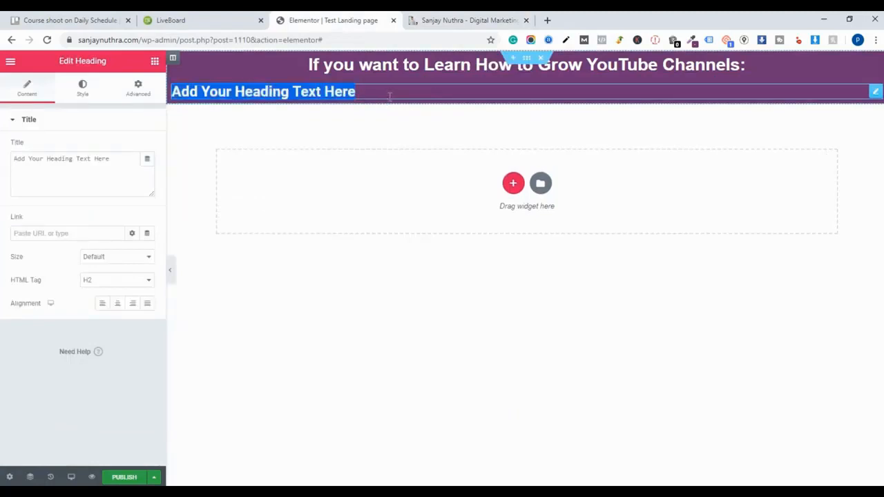
pyautogui.press('BackSpace')
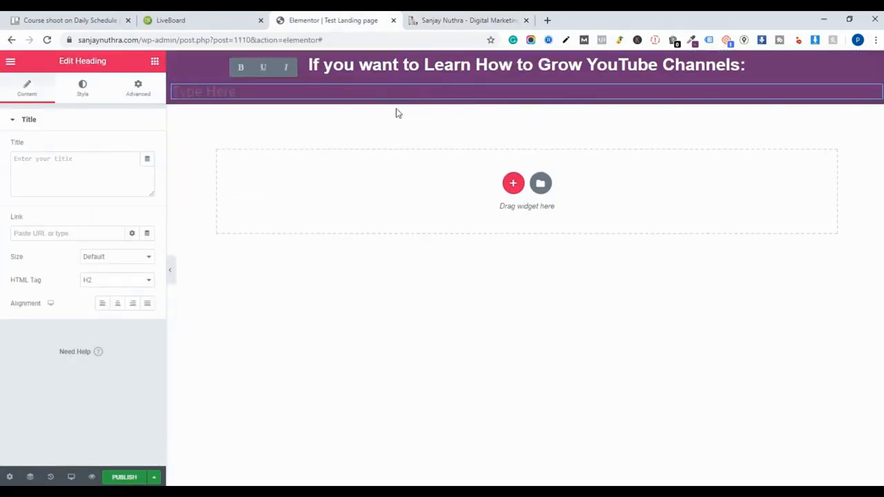
pyautogui.click(392, 125)
pyautogui.click(410, 89)
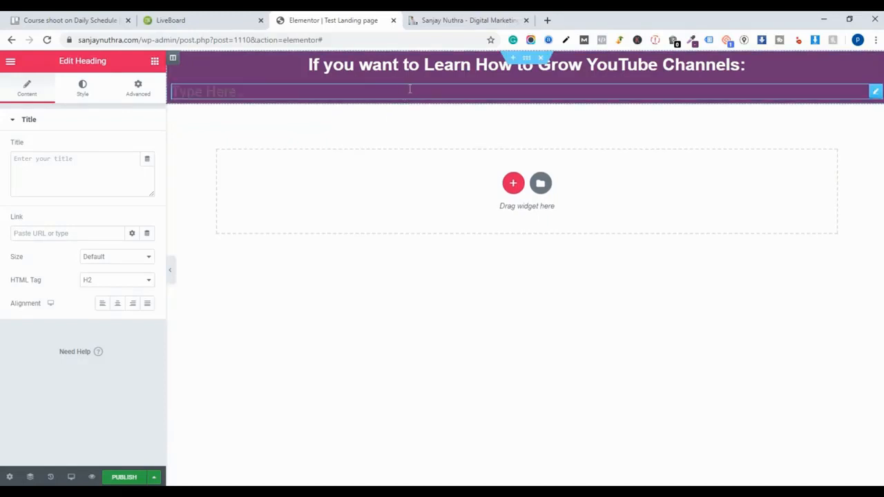
pyautogui.rightClick(467, 94)
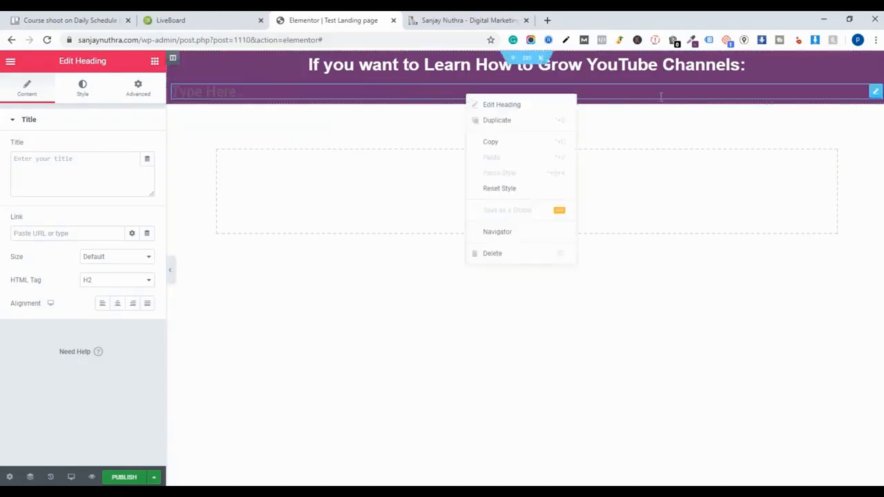
pyautogui.click(522, 254)
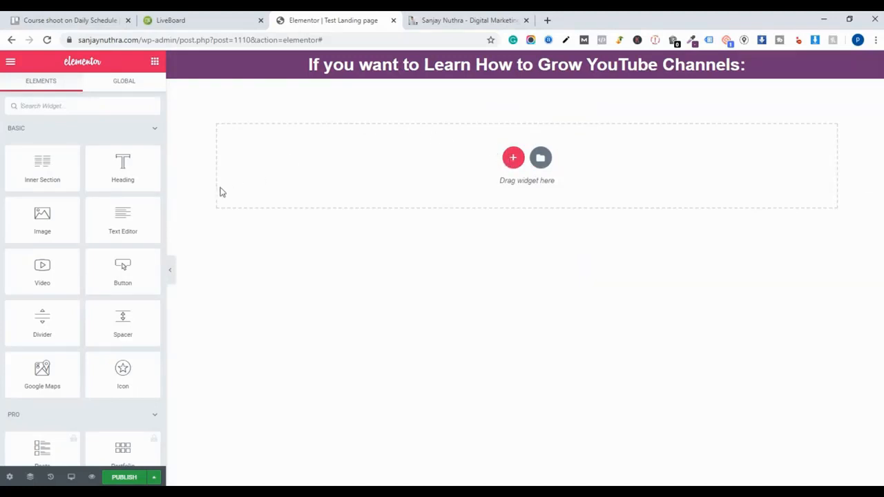
# - Add a new section below the banner, place a Heading widget in it and paste the copied text as its title
pyautogui.click(513, 157)
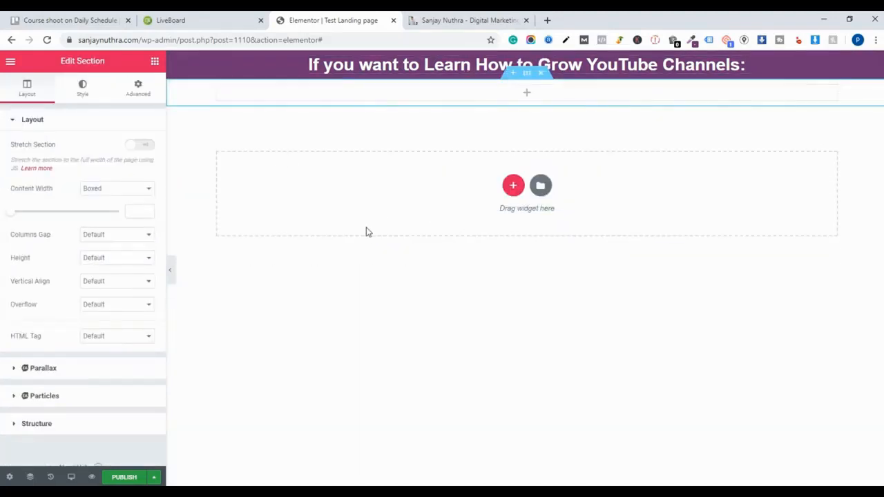
pyautogui.click(17, 68)
pyautogui.click(18, 67)
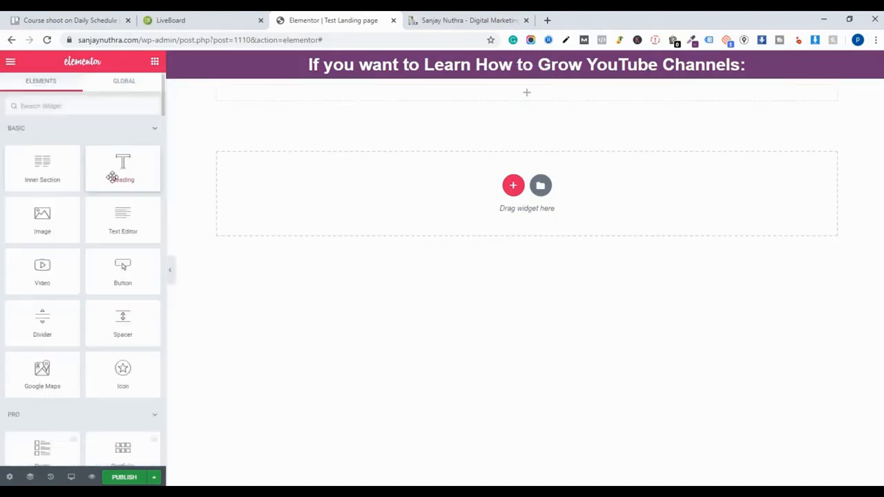
pyautogui.moveTo(127, 175); pyautogui.dragTo(475, 98)
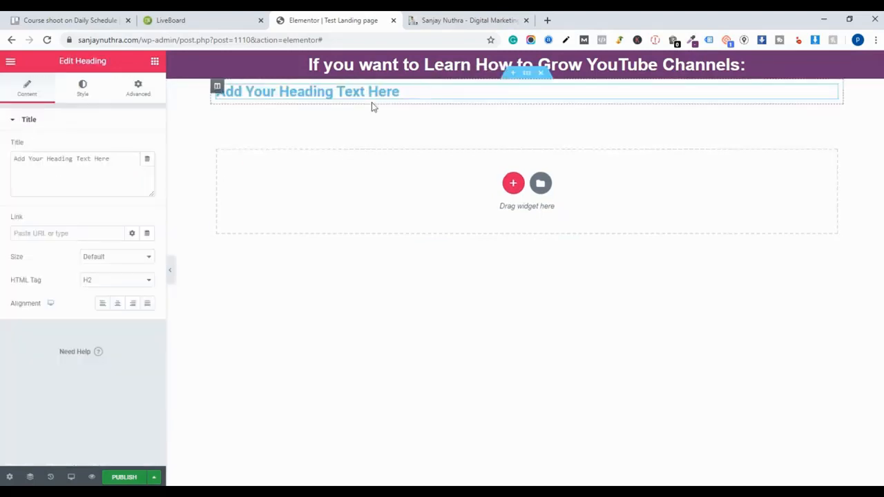
pyautogui.tripleClick(356, 92)
pyautogui.tripleClick(125, 159)
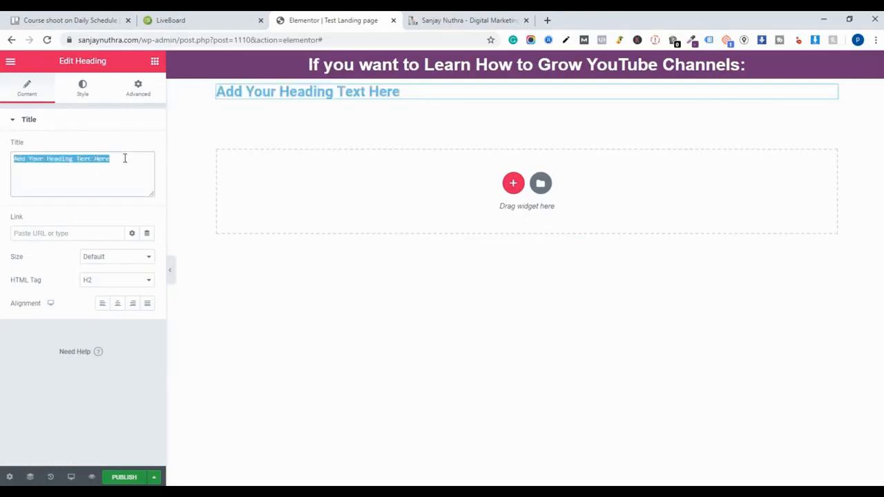
pyautogui.rightClick(125, 160)
pyautogui.click(150, 212)
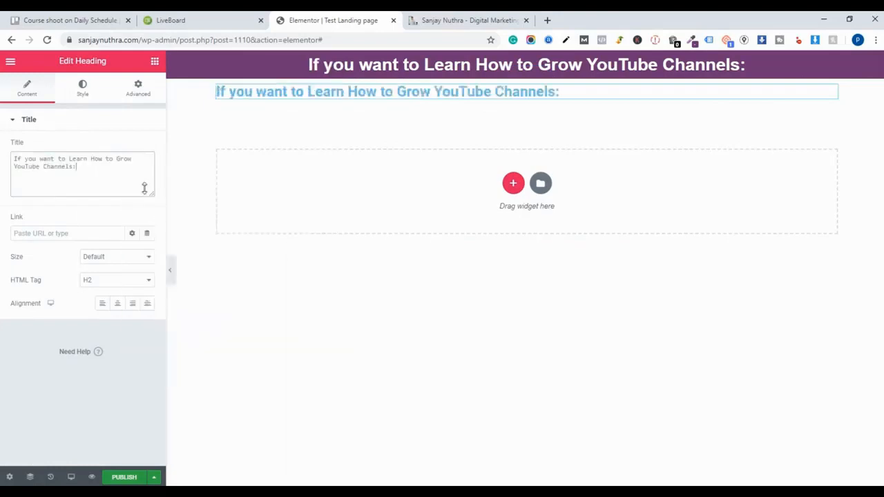
# - Copy the headline 'BECOME A YOUTUBE CHANNEL EXPERT AT 99/- Rs' from the reference page
pyautogui.tripleClick(348, 92)
pyautogui.click(468, 21)
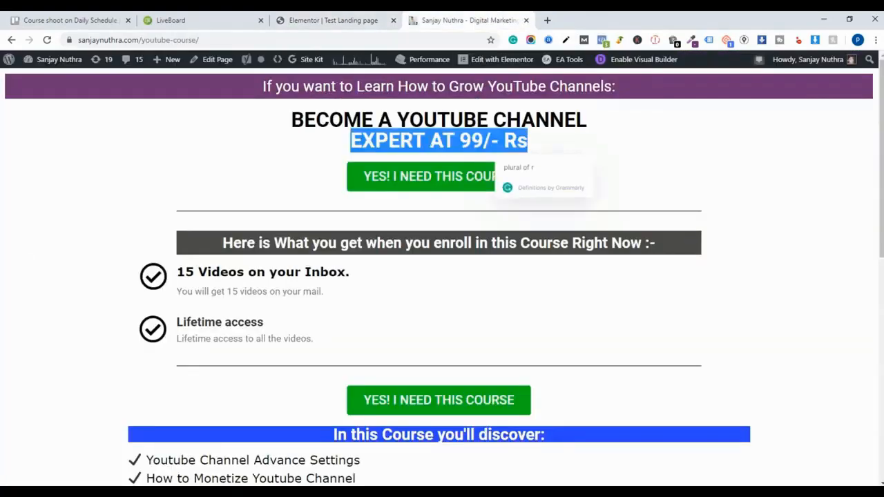
pyautogui.tripleClick(384, 119)
pyautogui.moveTo(511, 140); pyautogui.dragTo(297, 123)
pyautogui.rightClick(298, 123)
pyautogui.click(314, 128)
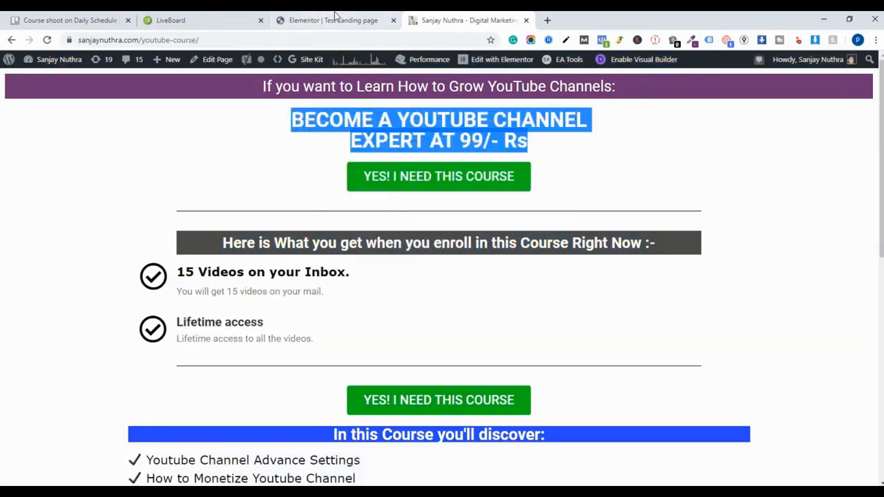
# - Replace the new heading's title with the pasted headline 'BECOME A YOUTUBE CHANNEL EXPERT AT 99/- Rs'
pyautogui.click(332, 20)
pyautogui.moveTo(150, 192); pyautogui.dragTo(2, 131)
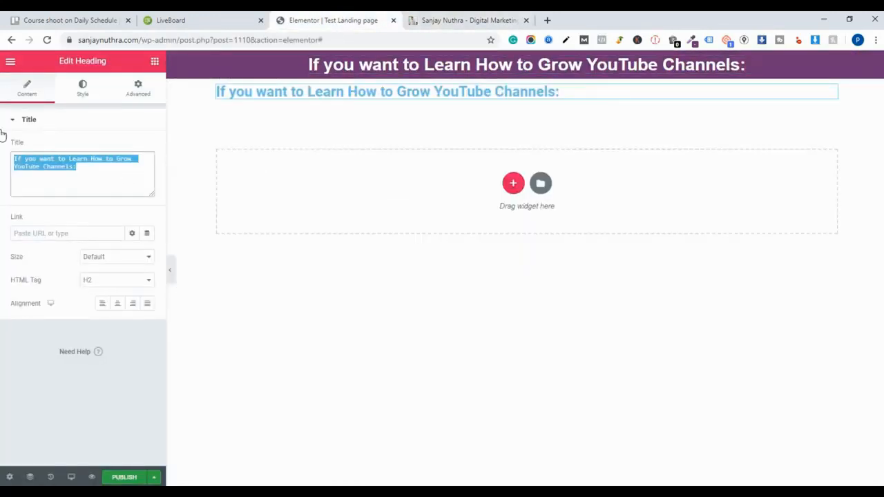
pyautogui.hotkey('ctrl', 'v')
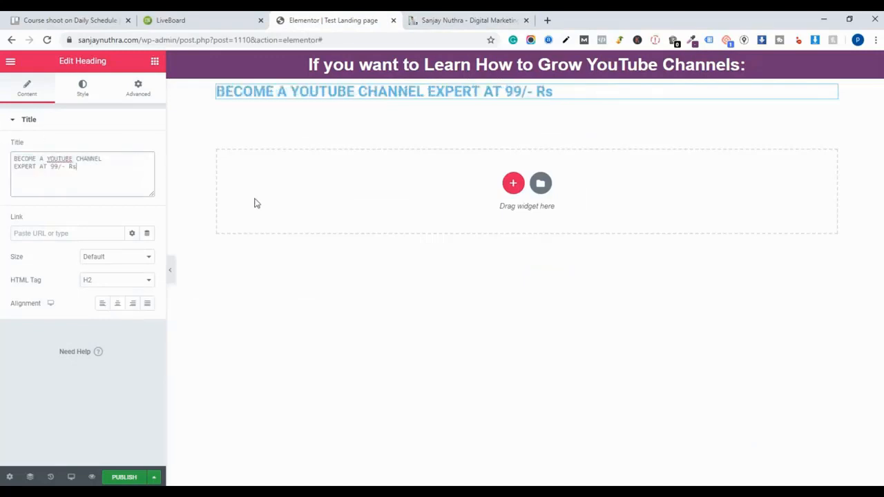
pyautogui.click(422, 114)
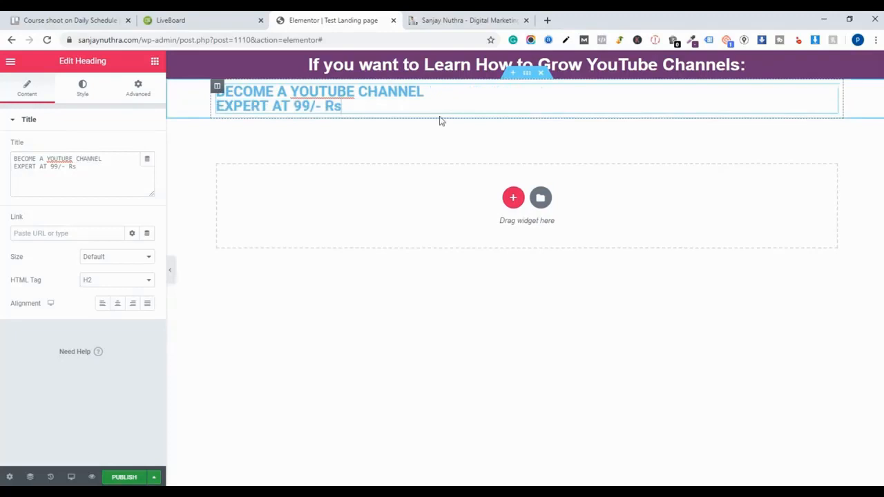
# - Center-align the heading text
pyautogui.click(117, 303)
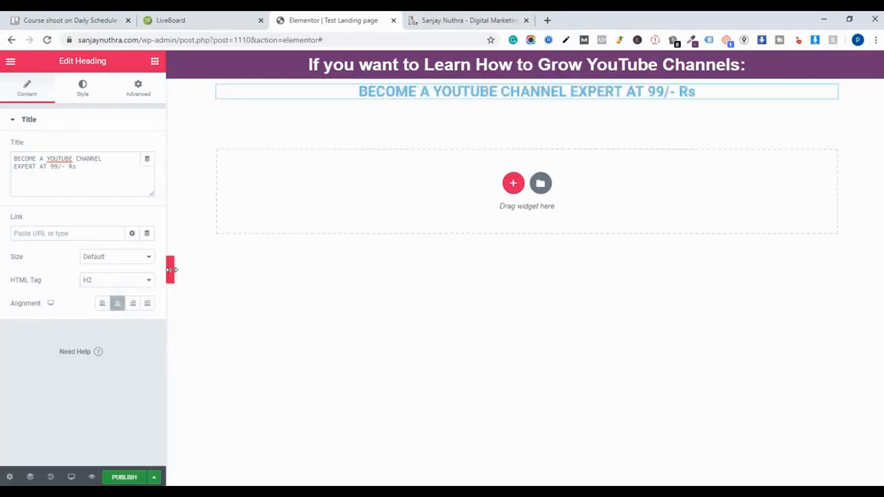
pyautogui.click(569, 93)
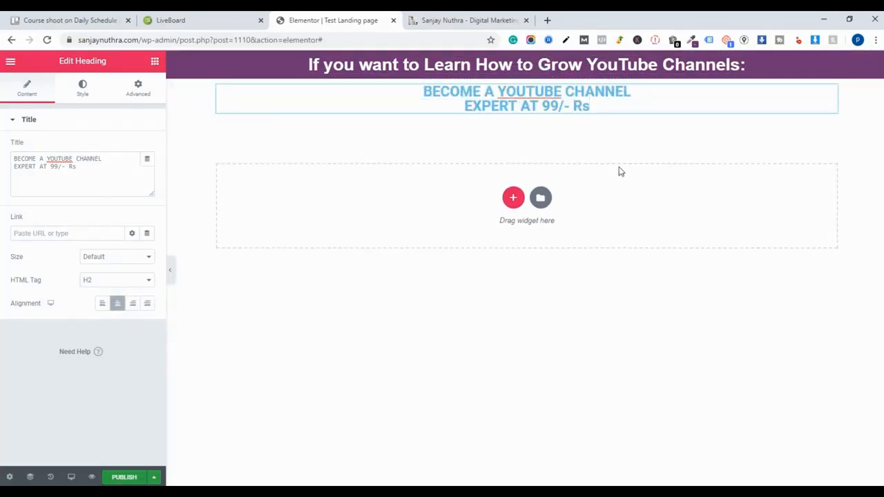
pyautogui.click(83, 90)
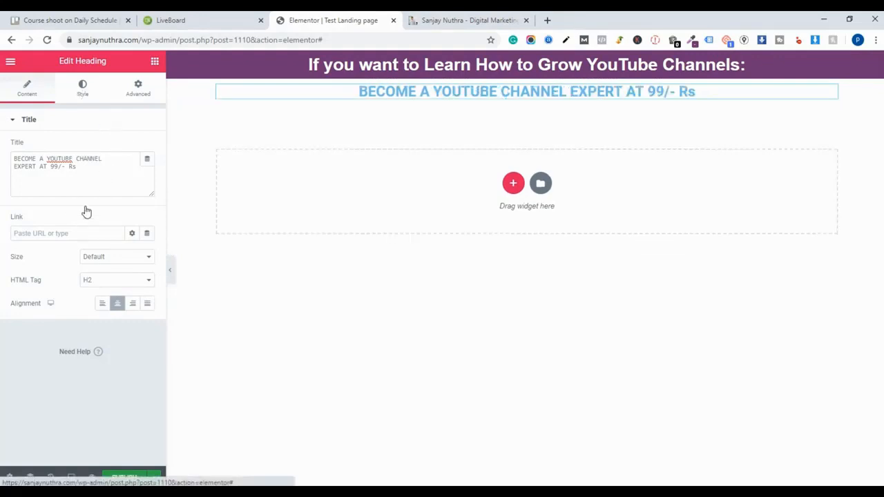
# - Set the heading's text colour to black and its typography size to 38 px
pyautogui.click(131, 147)
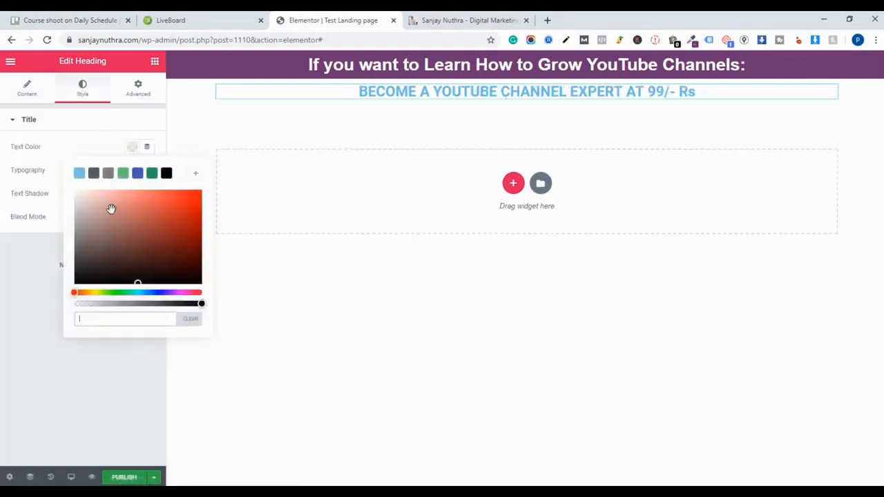
pyautogui.click(168, 176)
pyautogui.click(62, 146)
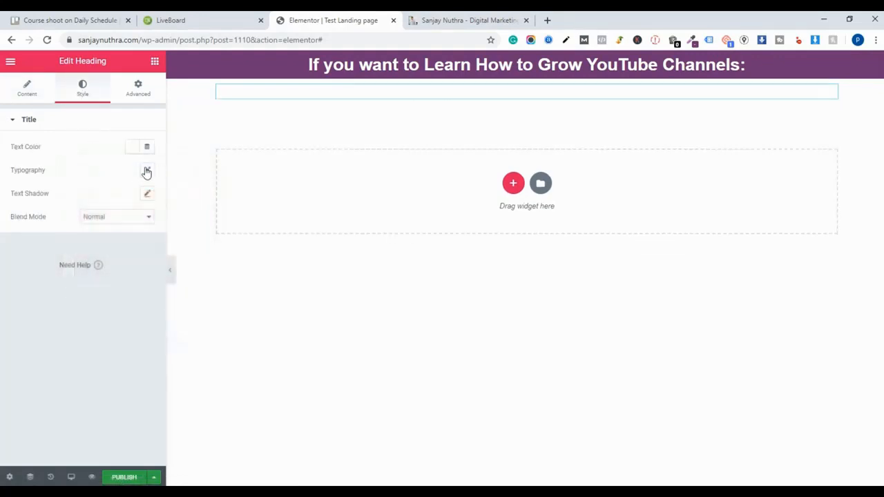
pyautogui.click(147, 171)
pyautogui.moveTo(17, 245)
pyautogui.mouseDown()
pyautogui.moveTo(43, 252)
pyautogui.moveTo(34, 249)
pyautogui.mouseUp()
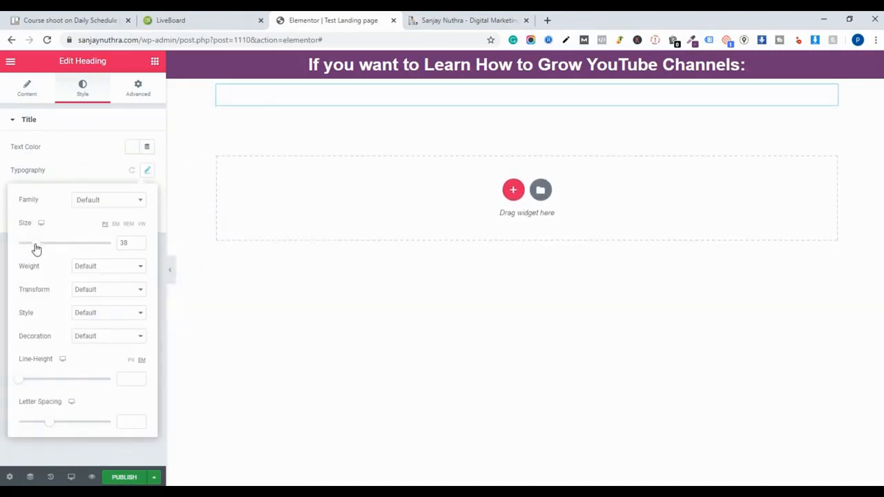
pyautogui.click(65, 159)
pyautogui.click(128, 147)
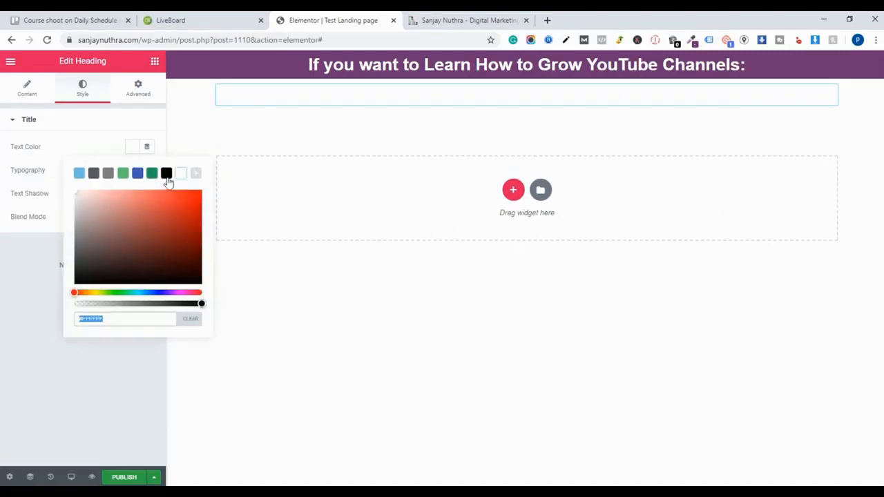
pyautogui.click(166, 173)
pyautogui.click(113, 127)
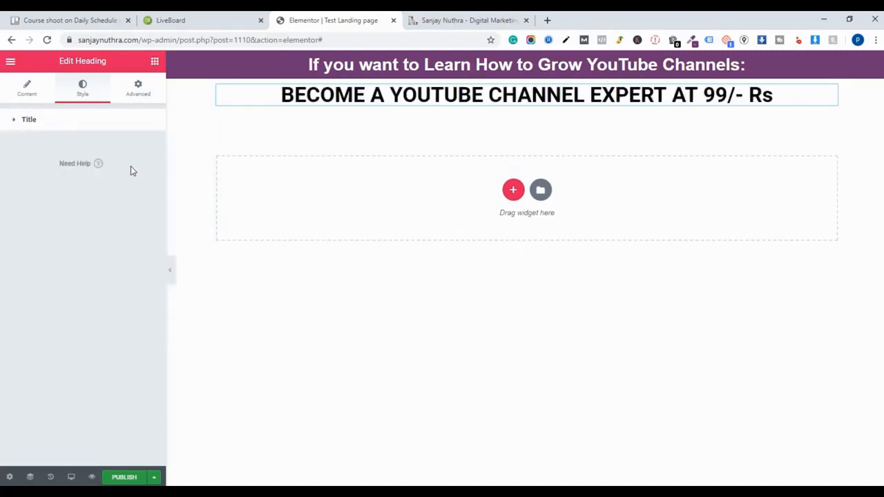
pyautogui.click(110, 127)
pyautogui.click(146, 171)
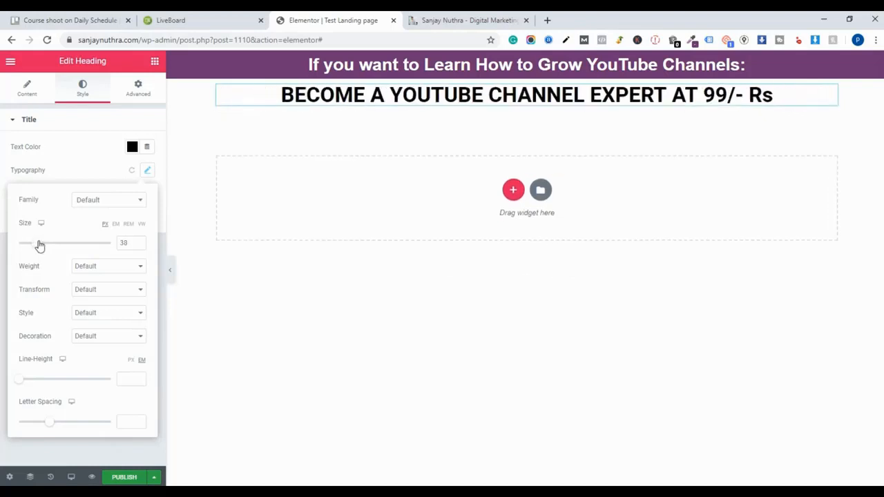
pyautogui.click(538, 120)
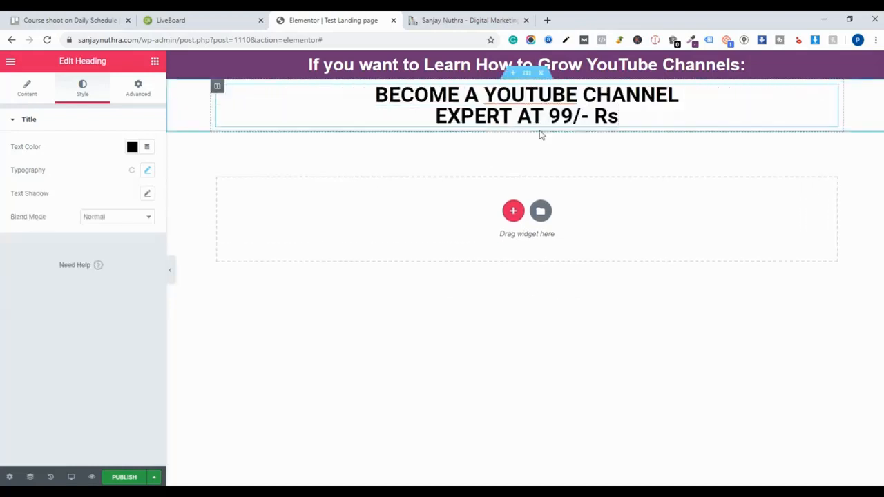
# - Compare the new heading with the headline on the reference course page
pyautogui.click(588, 102)
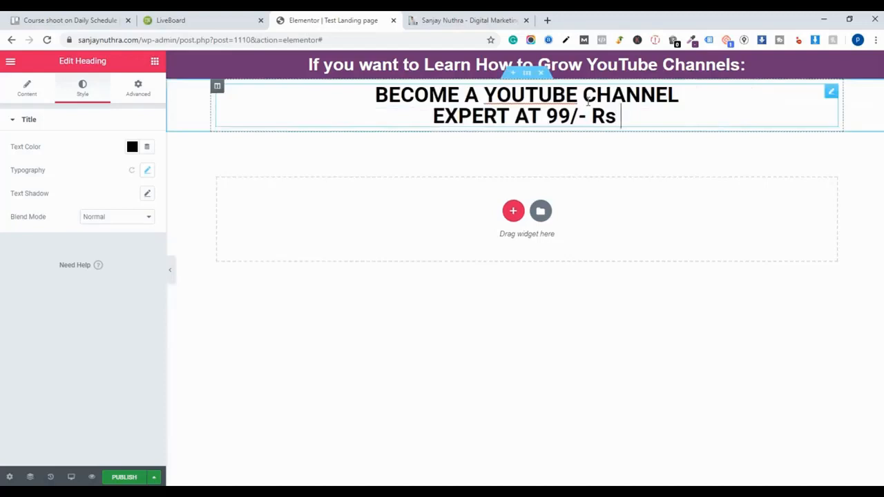
pyautogui.click(586, 152)
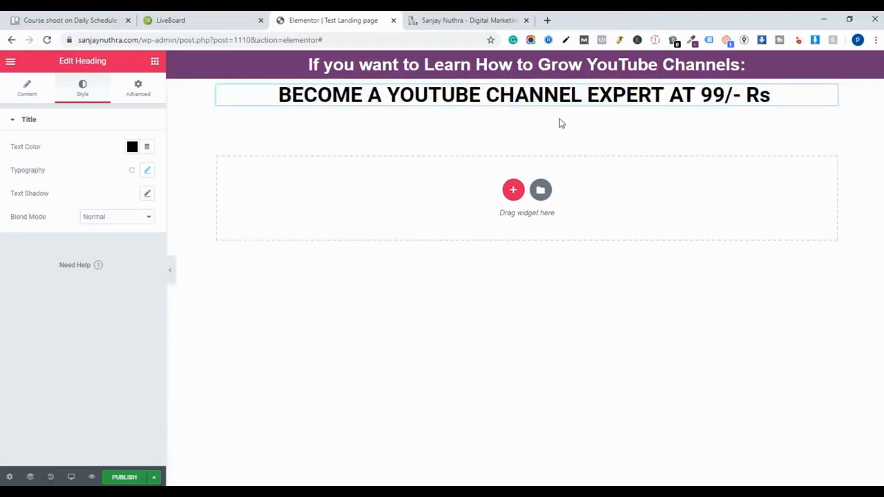
pyautogui.click(440, 15)
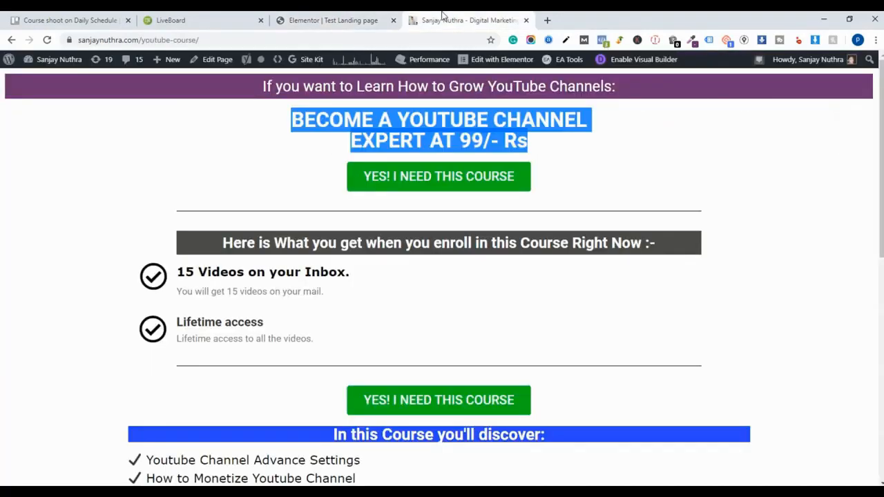
pyautogui.click(357, 15)
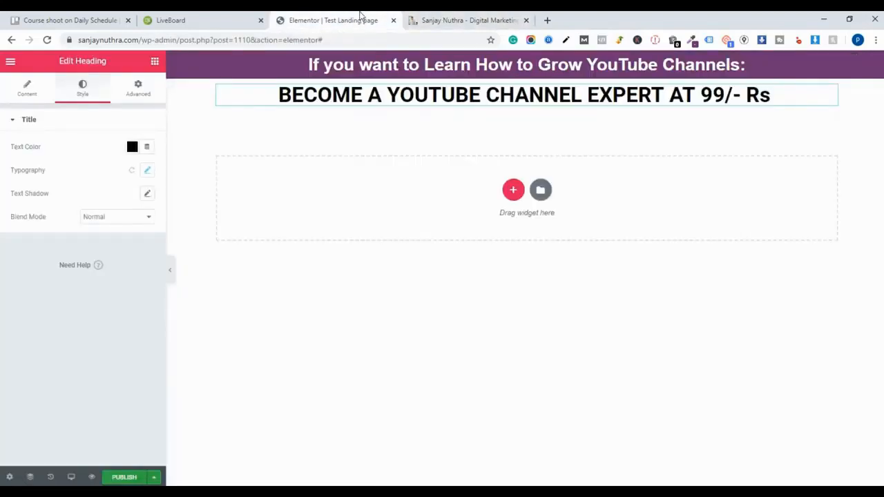
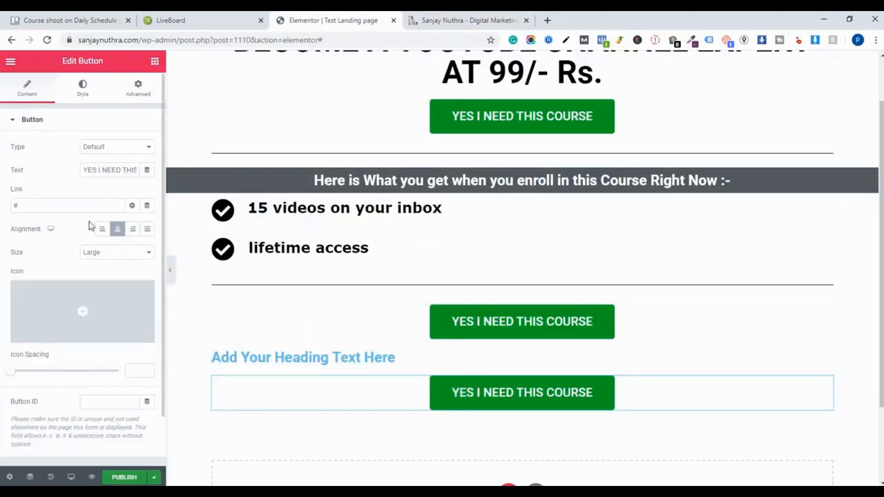
# - Delete the extra course button beneath the placeholder heading
pyautogui.rightClick(694, 399)
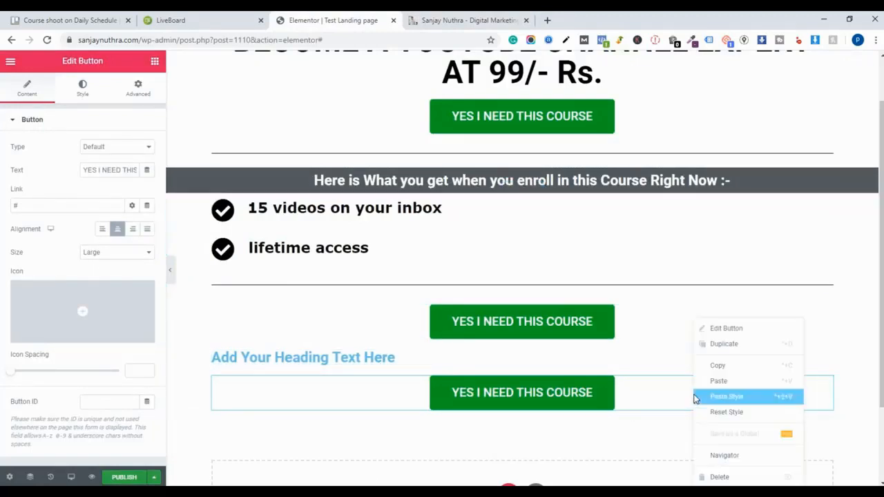
pyautogui.click(736, 477)
# - Replace the placeholder heading's title with the pasted text 'In this Course you'll discover:'
pyautogui.doubleClick(322, 359)
pyautogui.tripleClick(325, 360)
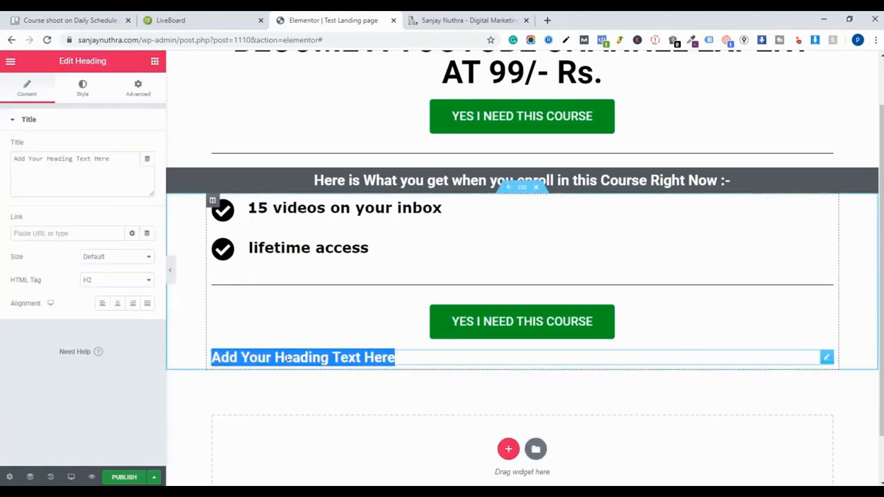
pyautogui.tripleClick(55, 161)
pyautogui.rightClick(55, 161)
pyautogui.click(81, 214)
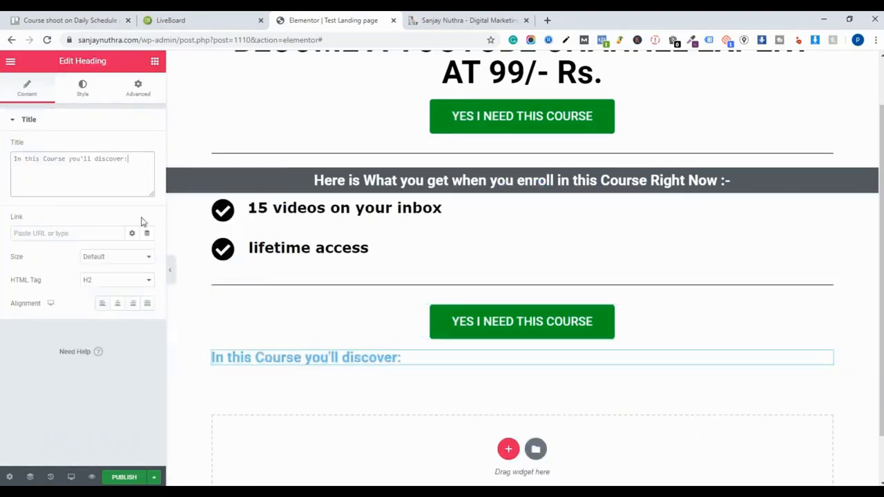
# - Set the new heading's text colour to black
pyautogui.click(85, 94)
pyautogui.click(132, 146)
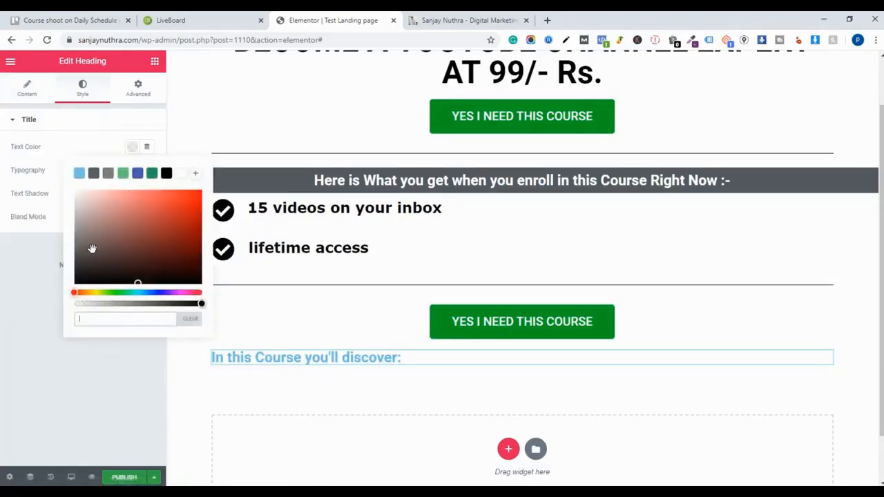
pyautogui.click(166, 173)
pyautogui.click(103, 121)
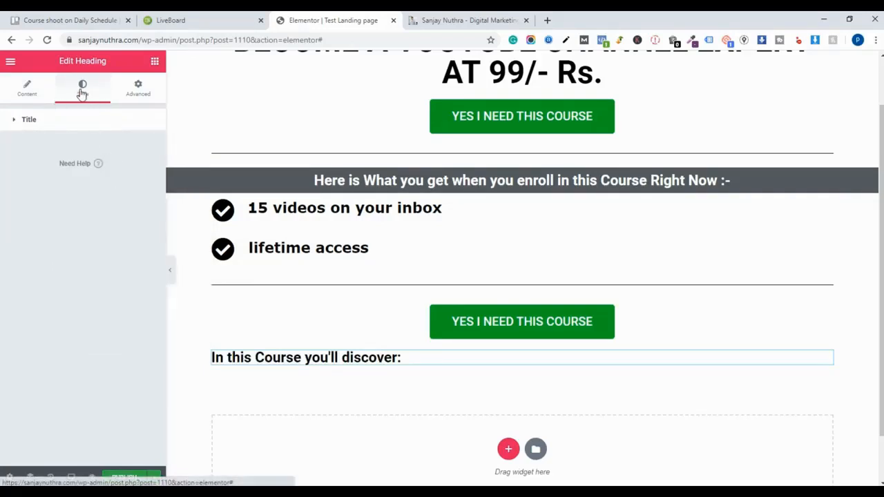
pyautogui.click(65, 120)
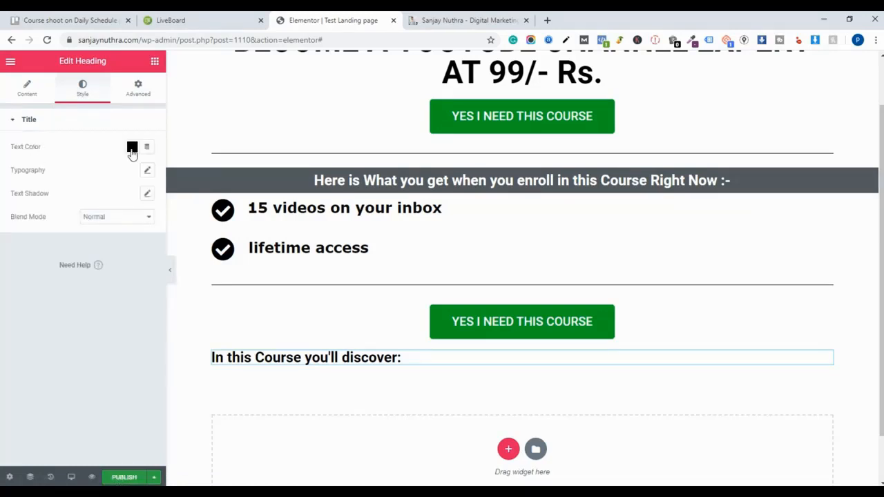
pyautogui.click(28, 89)
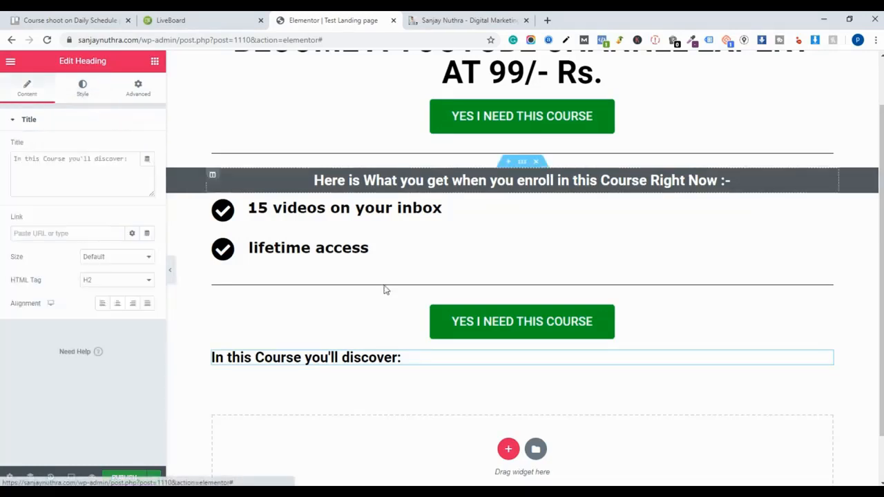
# - Give the heading a classic background in grey #7A7A7A
pyautogui.click(544, 364)
pyautogui.tripleClick(543, 364)
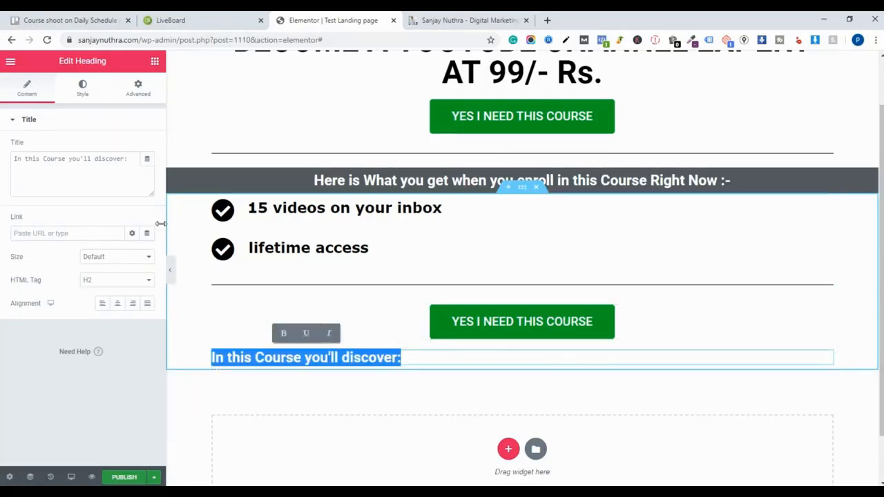
pyautogui.click(82, 91)
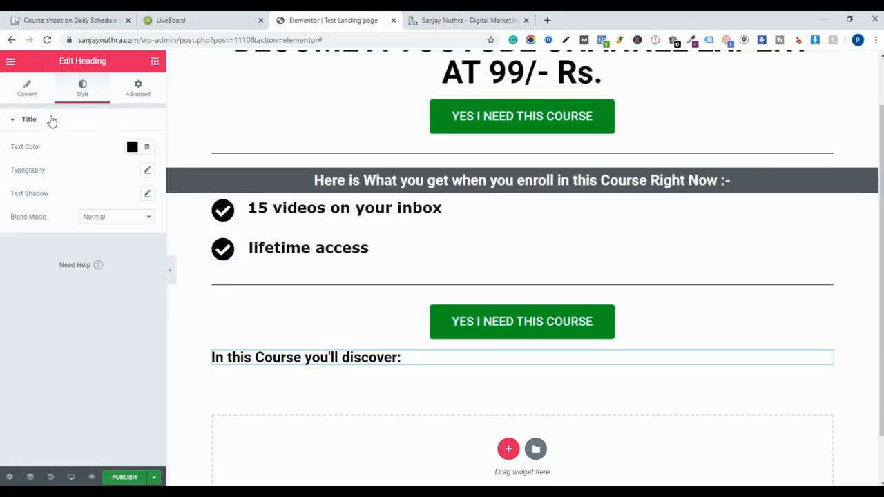
pyautogui.click(135, 94)
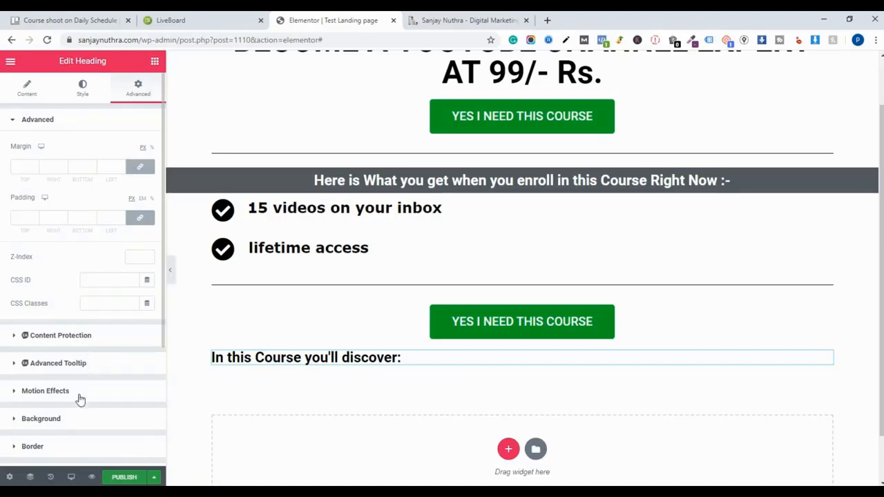
pyautogui.click(72, 420)
pyautogui.scroll(-2, 86, 363)
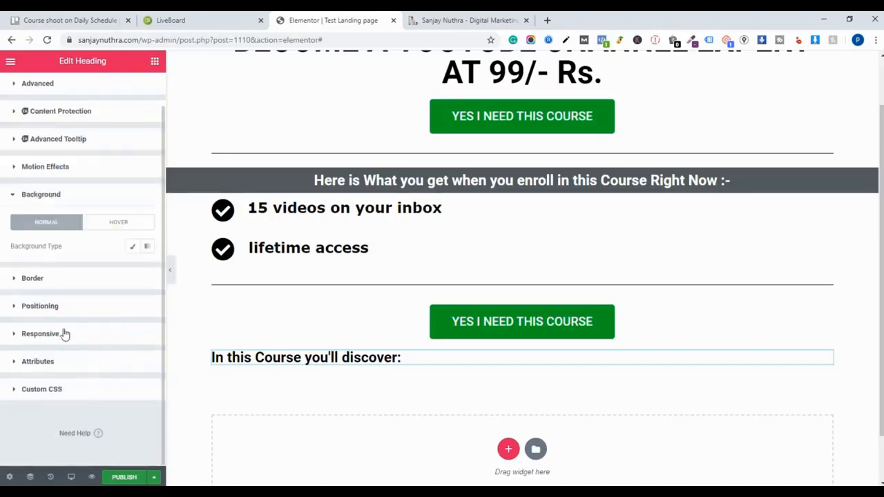
pyautogui.click(134, 248)
pyautogui.click(132, 269)
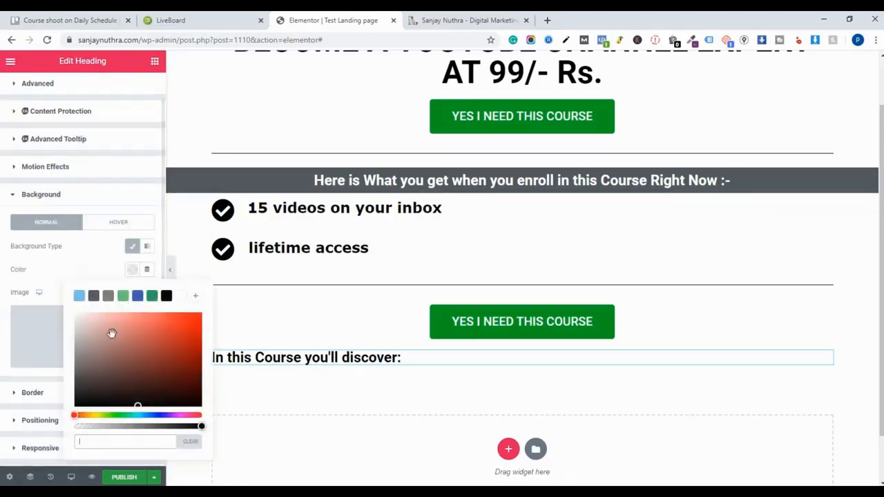
pyautogui.click(94, 296)
pyautogui.moveTo(103, 312); pyautogui.dragTo(75, 392)
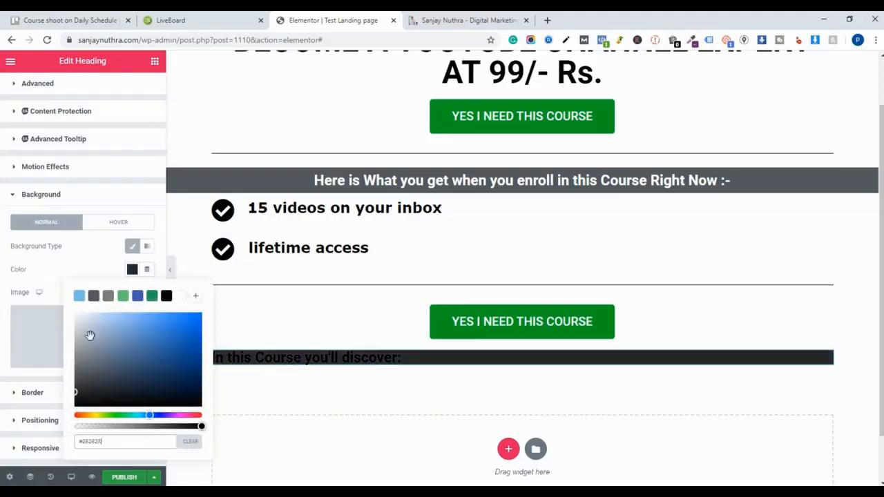
pyautogui.click(107, 297)
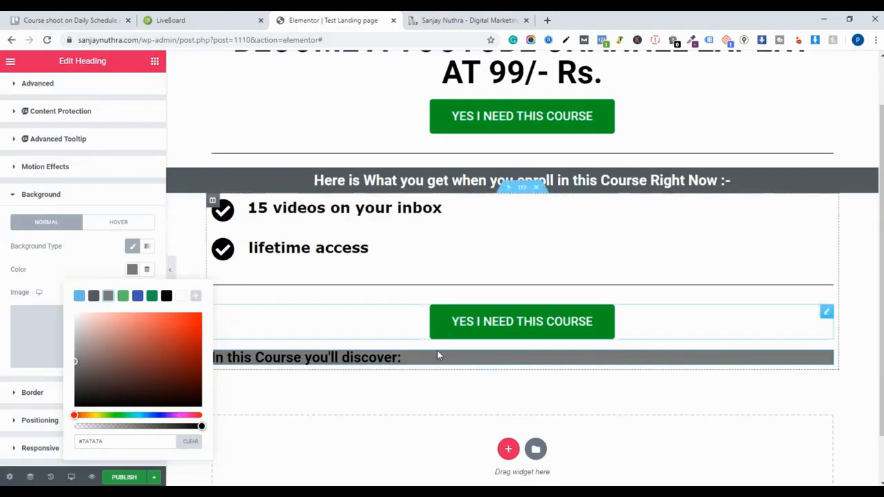
pyautogui.moveTo(404, 359); pyautogui.dragTo(371, 343)
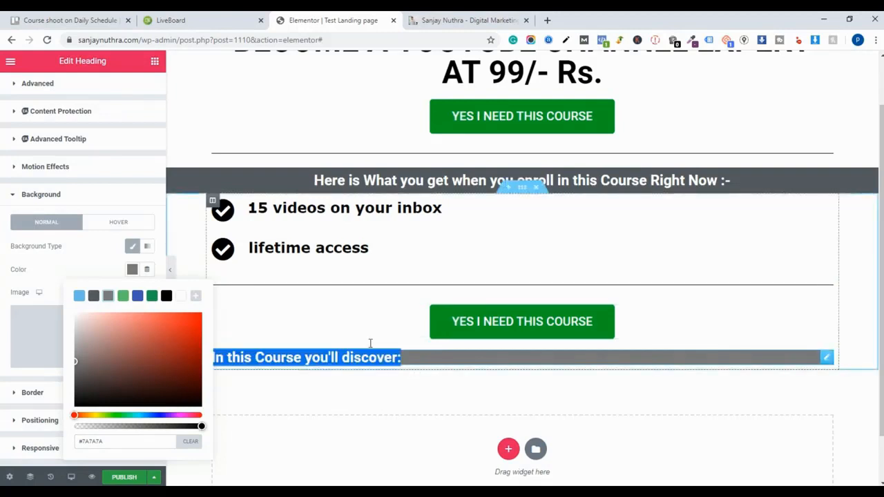
pyautogui.click(13, 63)
pyautogui.click(13, 63)
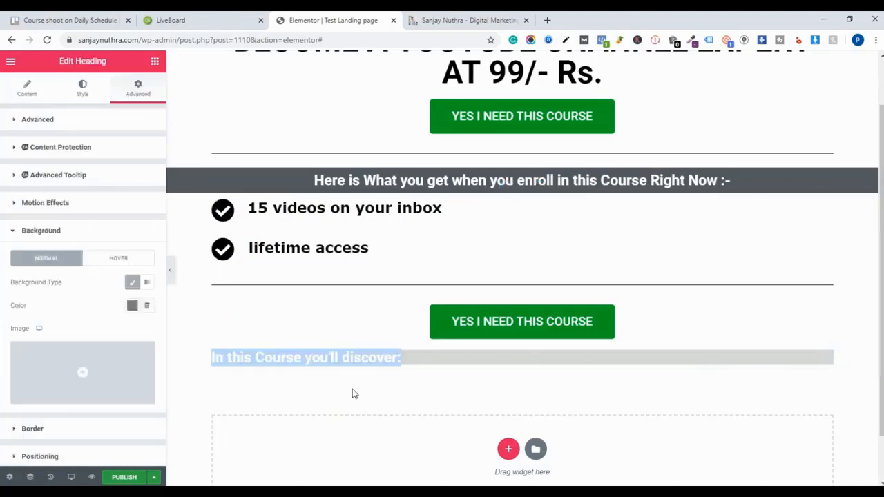
# - Center-align the 'In this Course you'll discover:' heading
pyautogui.scroll(-2, 373, 384)
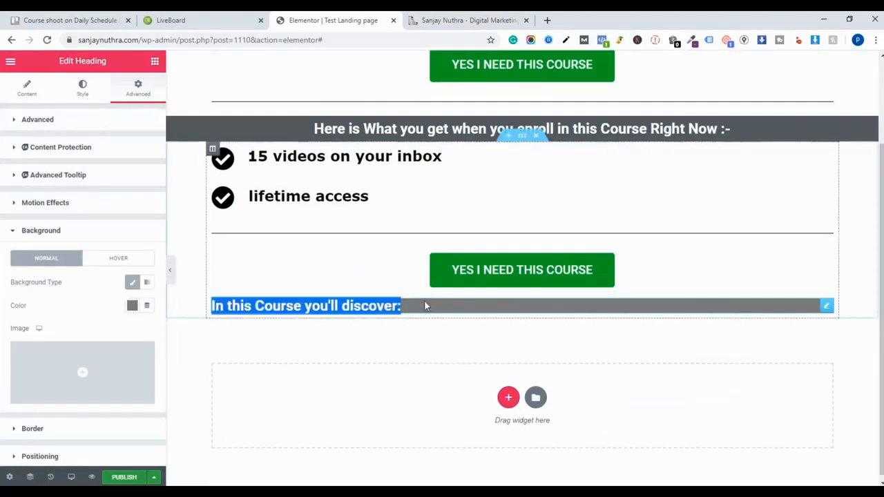
pyautogui.tripleClick(402, 308)
pyautogui.click(39, 97)
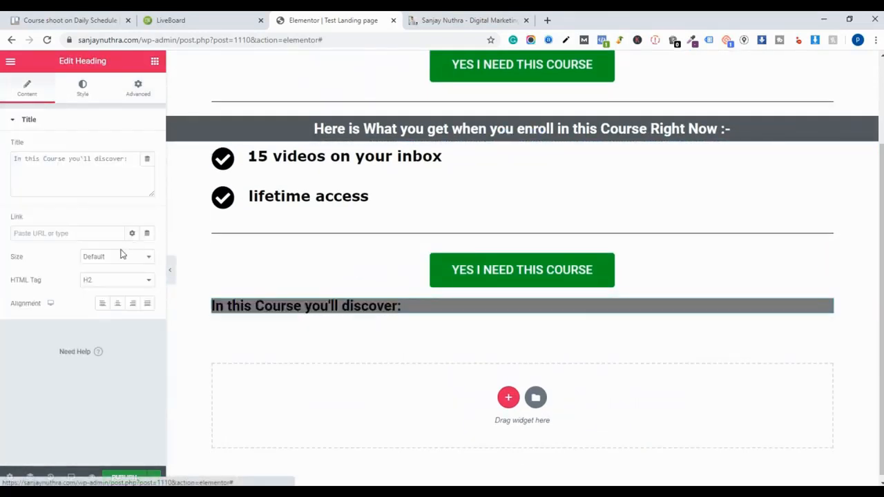
pyautogui.click(118, 303)
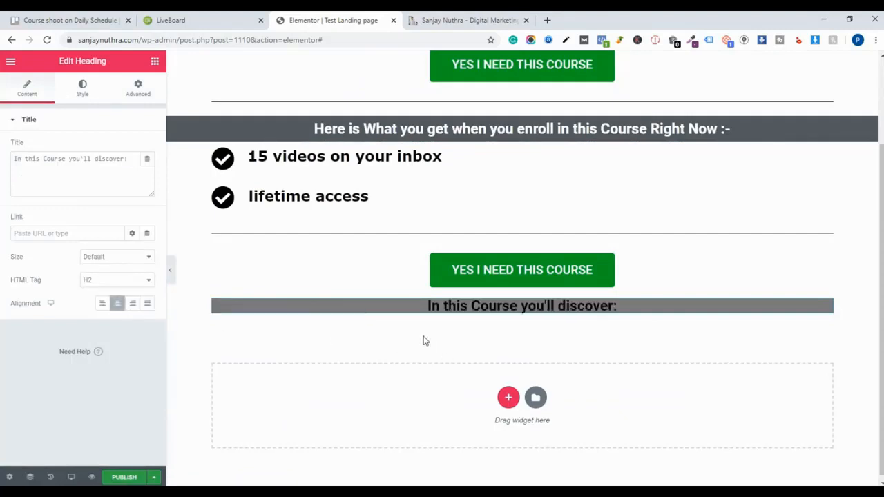
# - Copy the nine checklist items under 'In this Course you'll discover:' on the reference course page
pyautogui.click(431, 15)
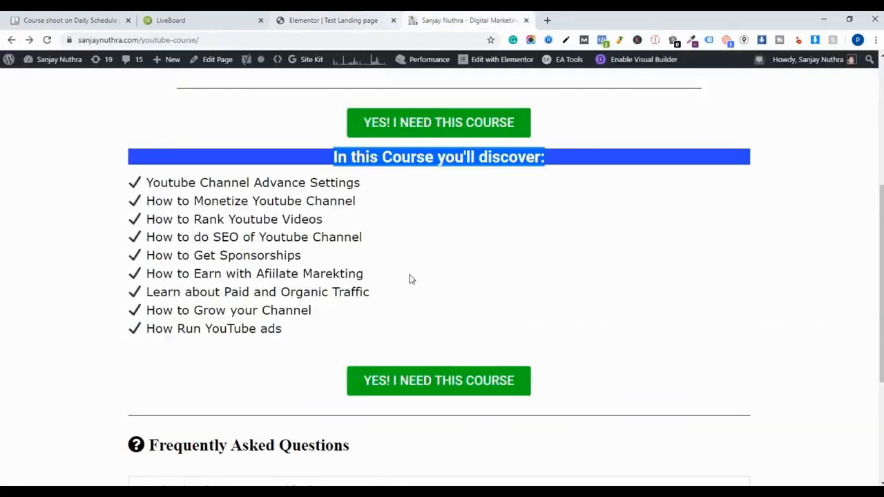
pyautogui.click(311, 345)
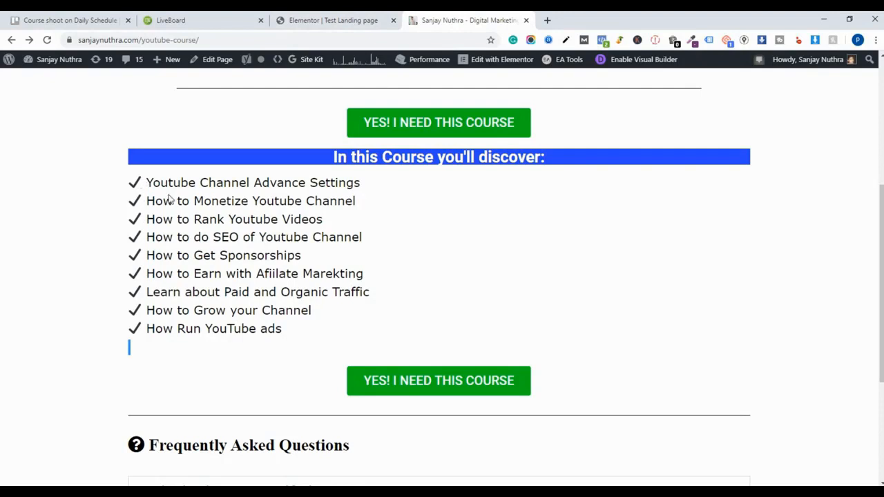
pyautogui.moveTo(298, 332); pyautogui.dragTo(127, 179)
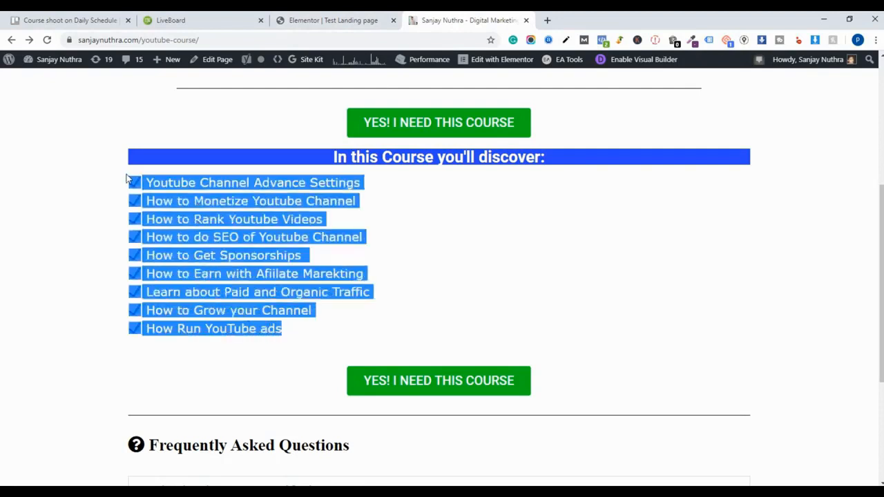
pyautogui.rightClick(139, 185)
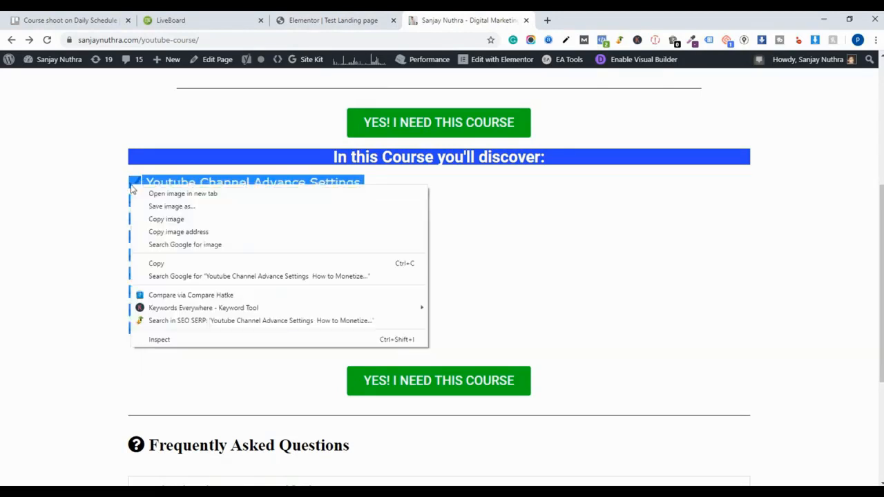
pyautogui.rightClick(132, 187)
pyautogui.click(165, 263)
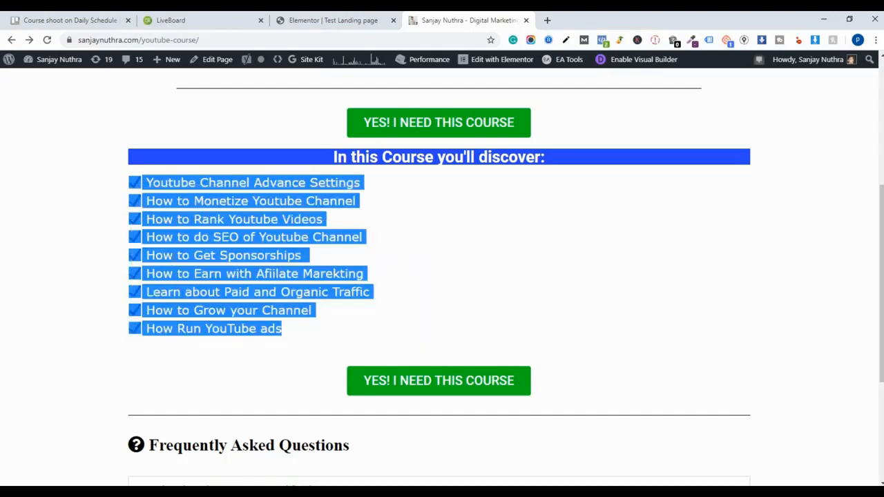
# - Add a Text Editor widget below the heading and paste the copied checklist over its placeholder text
pyautogui.click(300, 20)
pyautogui.click(10, 61)
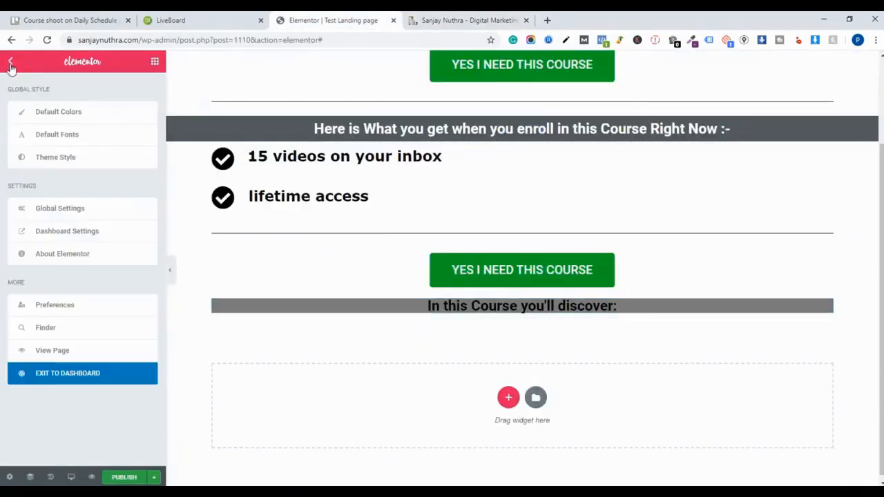
pyautogui.click(10, 62)
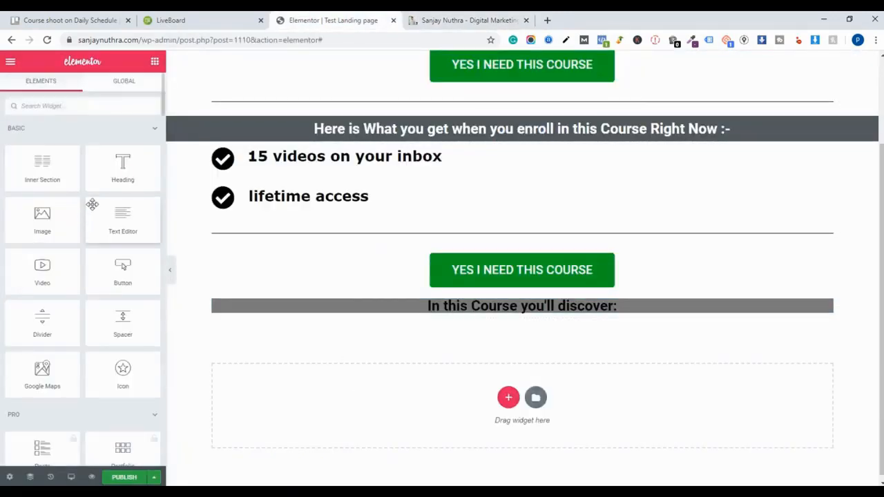
pyautogui.moveTo(124, 221); pyautogui.dragTo(532, 317)
pyautogui.moveTo(102, 222); pyautogui.dragTo(5, 160)
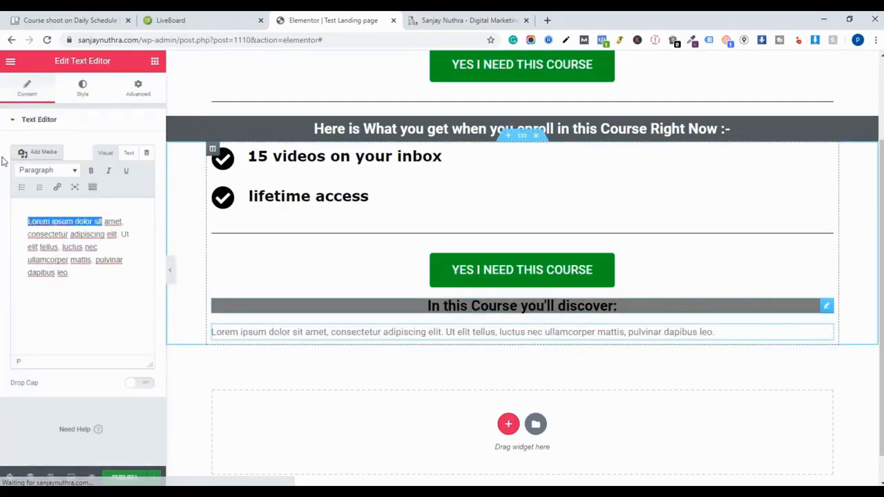
pyautogui.moveTo(103, 272); pyautogui.dragTo(14, 222)
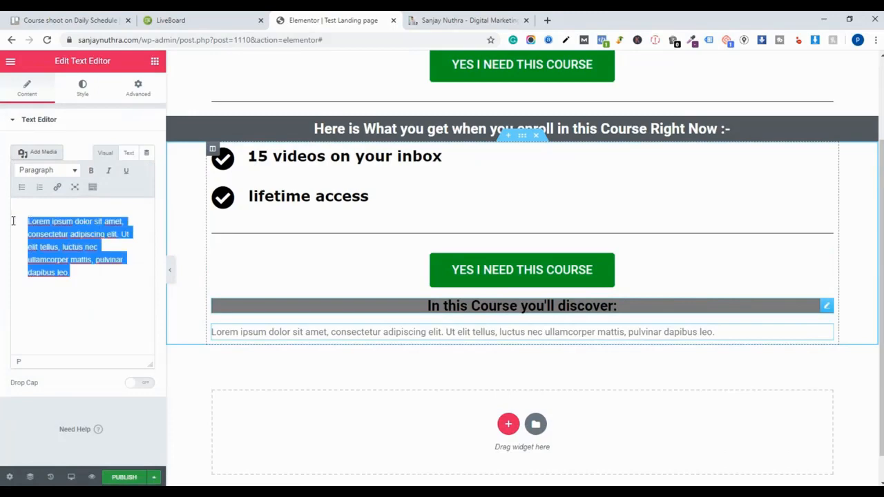
pyautogui.hotkey('ctrl', 'v')
pyautogui.scroll(-3, 474, 261)
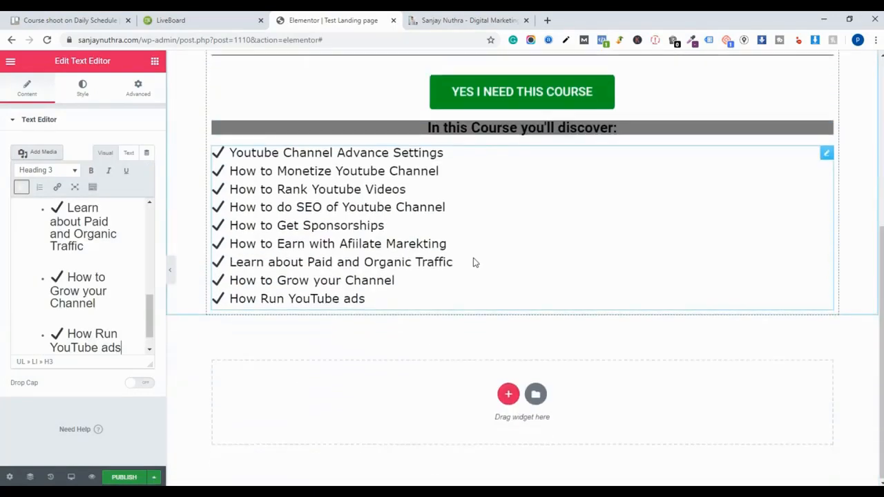
# - Copy the 'YES I NEED THIS COURSE' button and paste it below the checklist
pyautogui.click(458, 15)
pyautogui.scroll(-3, 407, 265)
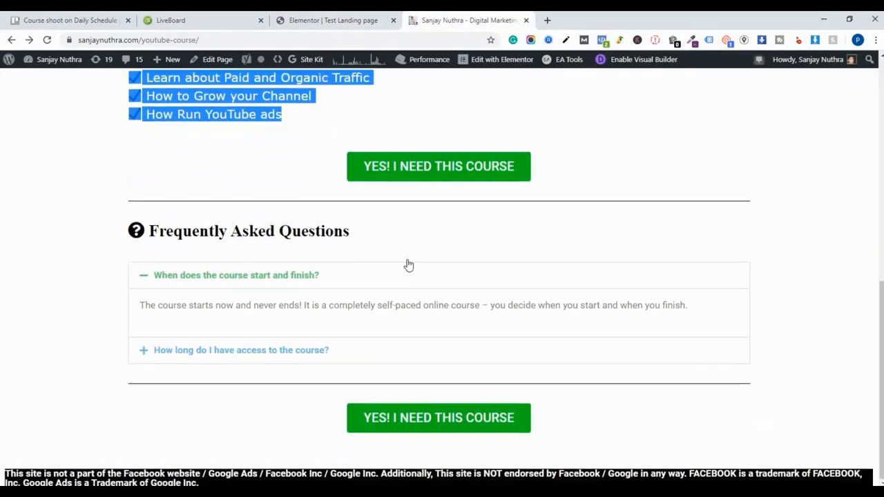
pyautogui.click(355, 18)
pyautogui.rightClick(536, 90)
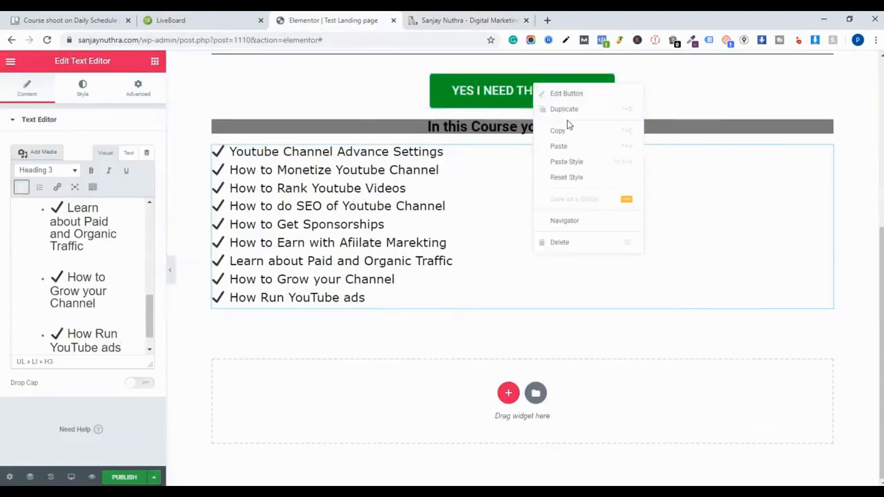
pyautogui.click(565, 139)
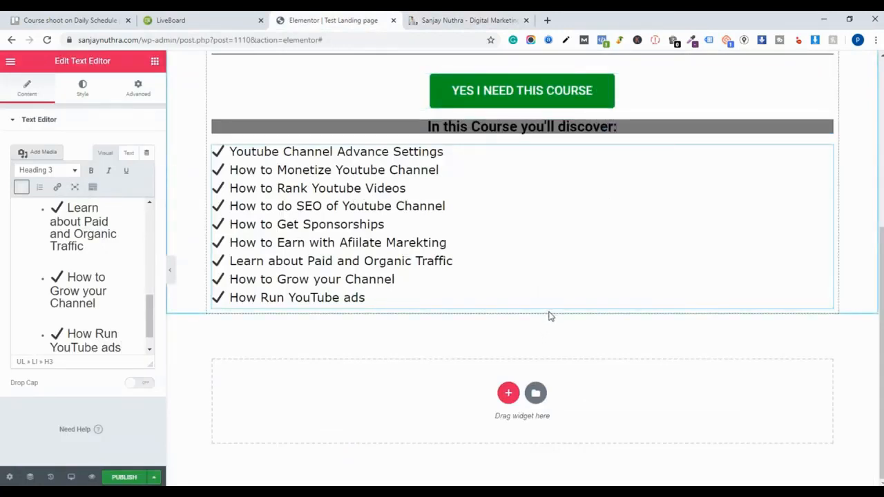
pyautogui.rightClick(551, 316)
pyautogui.click(646, 392)
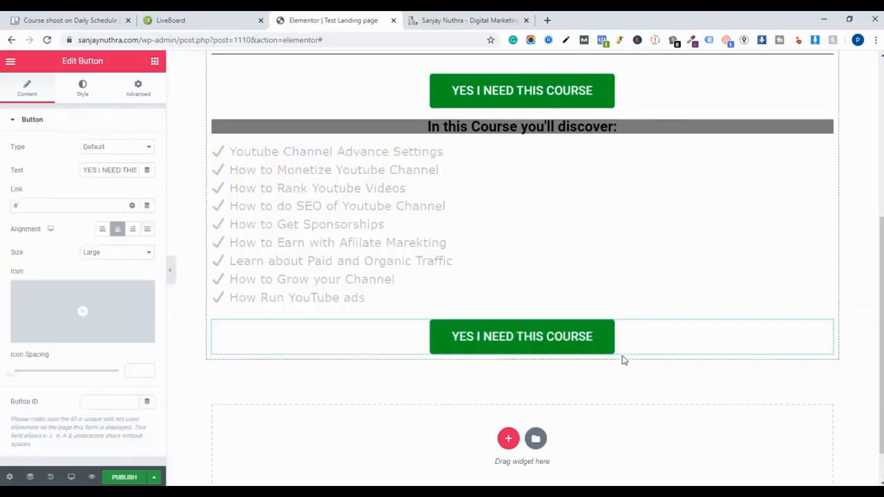
# - Copy the Frequently Asked Questions section, both questions and the answer, from the reference course page
pyautogui.click(468, 20)
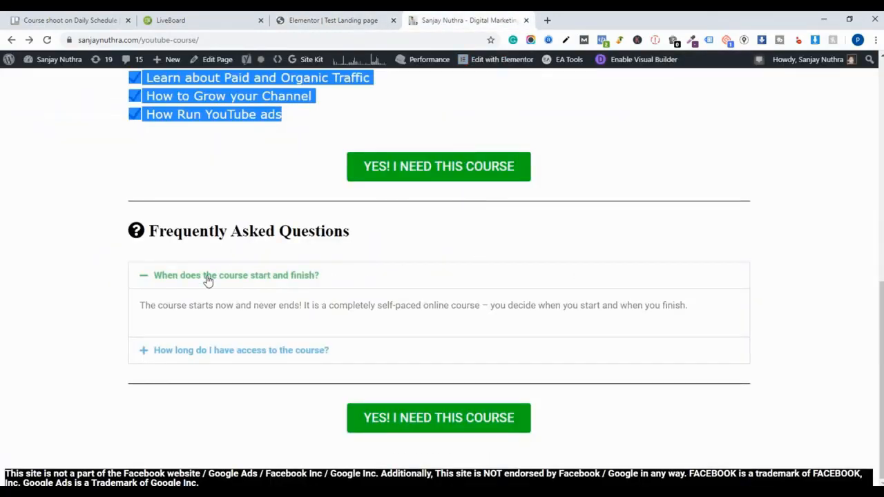
pyautogui.moveTo(142, 240); pyautogui.dragTo(486, 346)
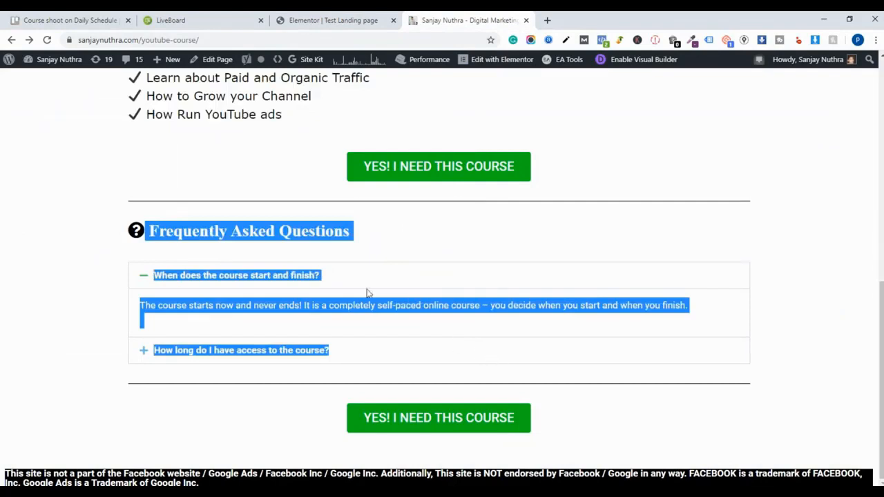
pyautogui.rightClick(286, 251)
pyautogui.click(297, 259)
pyautogui.click(333, 20)
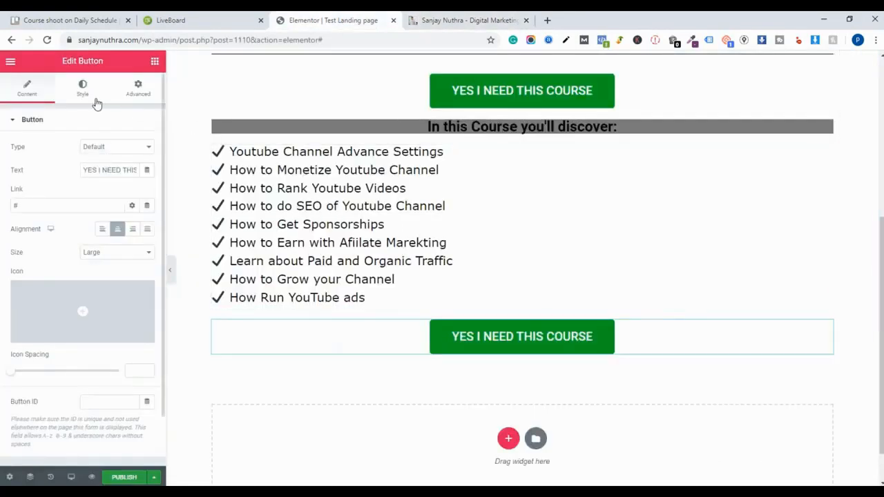
# - Add a Divider widget below the second 'YES I NEED THIS COURSE' button
pyautogui.click(10, 61)
pyautogui.click(10, 60)
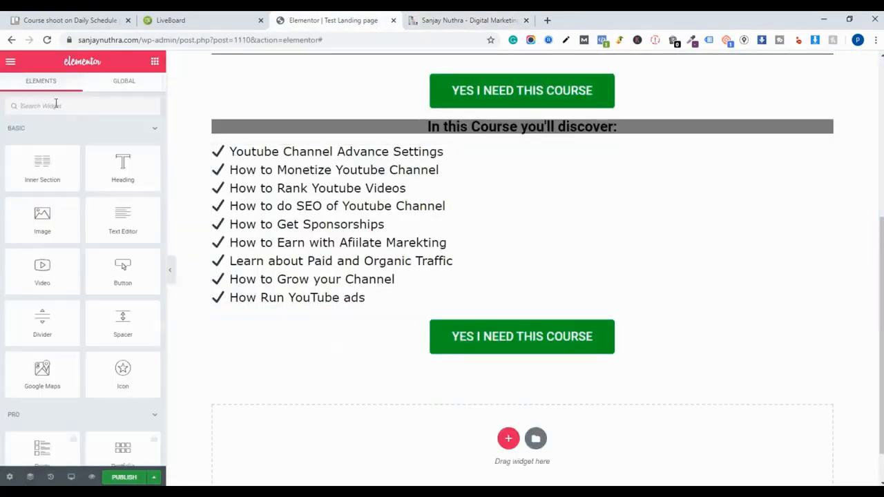
pyautogui.moveTo(54, 318); pyautogui.dragTo(391, 371)
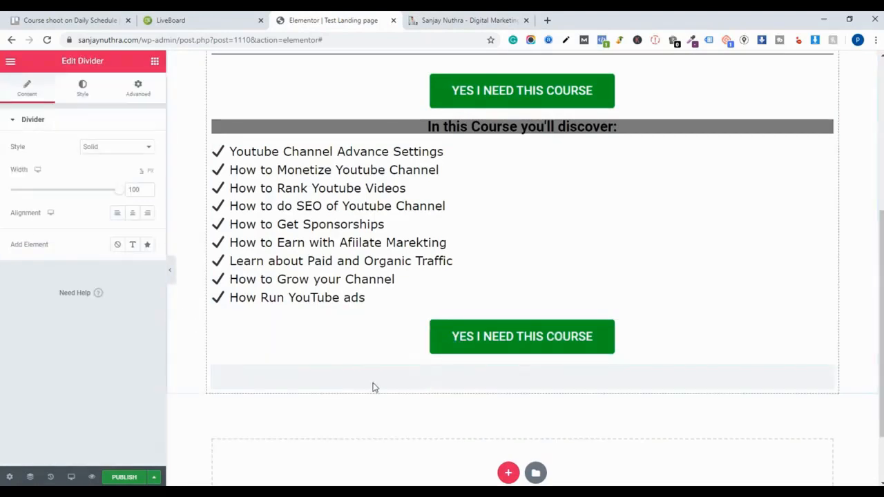
# - Add a Text Editor widget below the divider and paste the copied FAQ content over its placeholder text
pyautogui.click(10, 61)
pyautogui.click(10, 63)
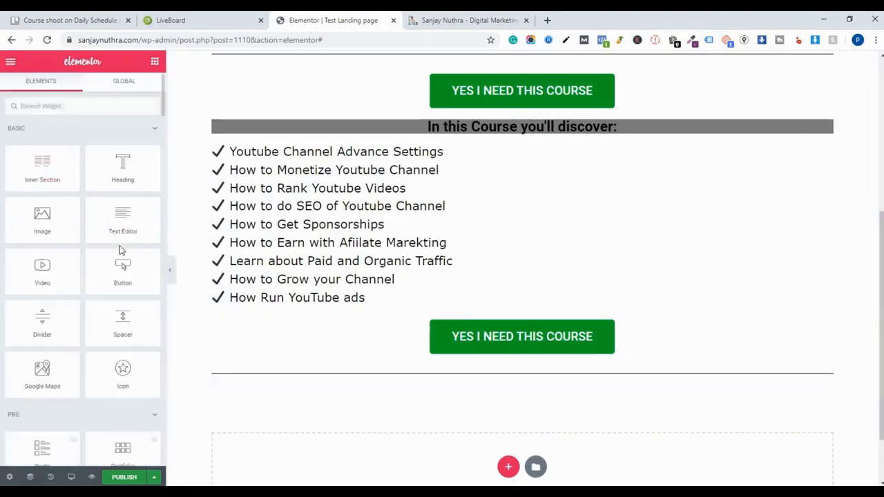
pyautogui.moveTo(119, 243); pyautogui.dragTo(500, 377)
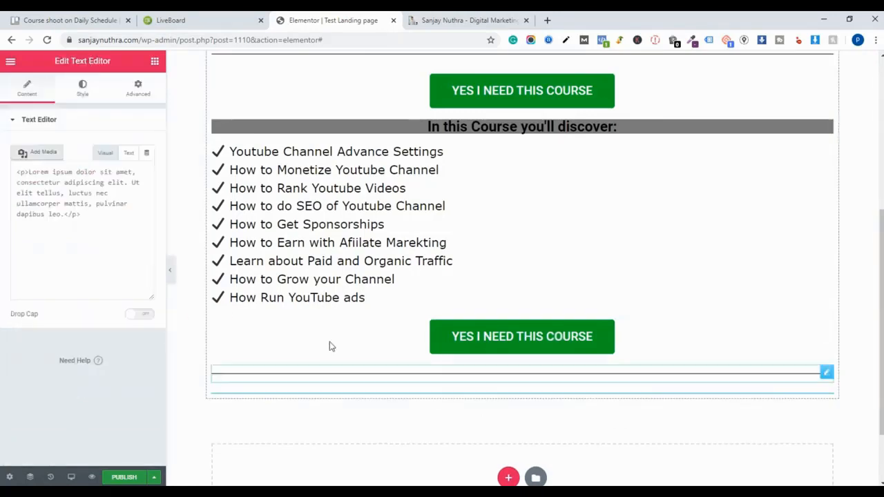
pyautogui.click(81, 276)
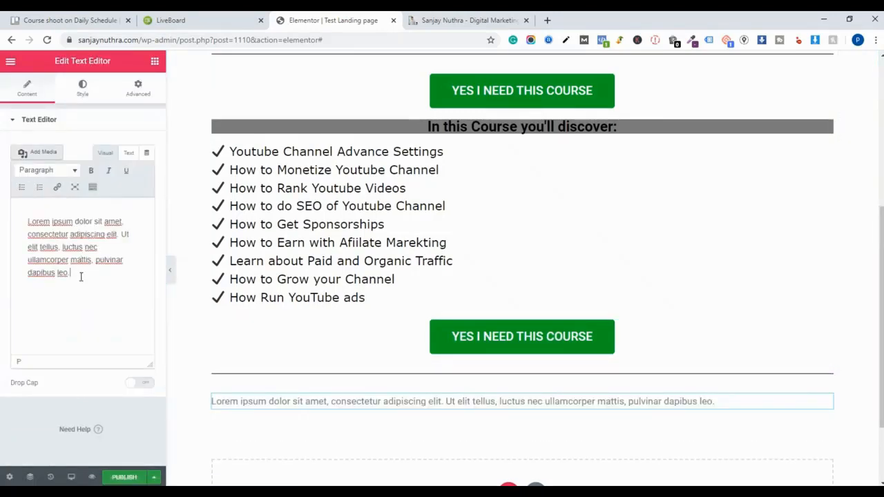
pyautogui.moveTo(81, 277); pyautogui.dragTo(33, 219)
pyautogui.click(72, 265)
pyautogui.moveTo(82, 273); pyautogui.dragTo(18, 214)
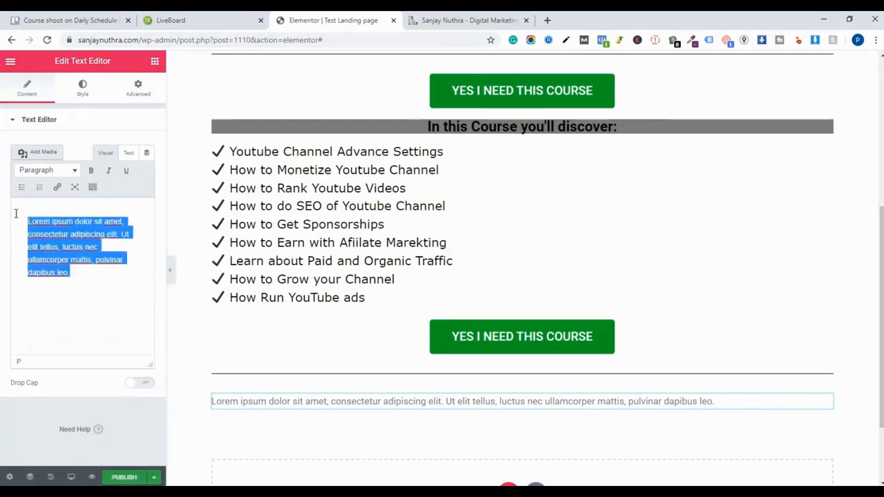
pyautogui.rightClick(55, 238)
pyautogui.click(96, 291)
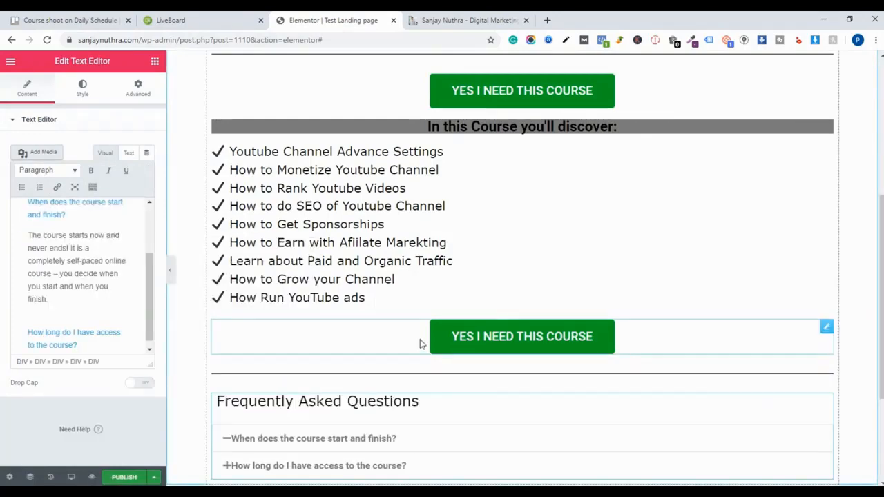
# - Inspect the pasted FAQ questions in the editor and compare them with the reference page's FAQ accordion
pyautogui.scroll(-3, 421, 341)
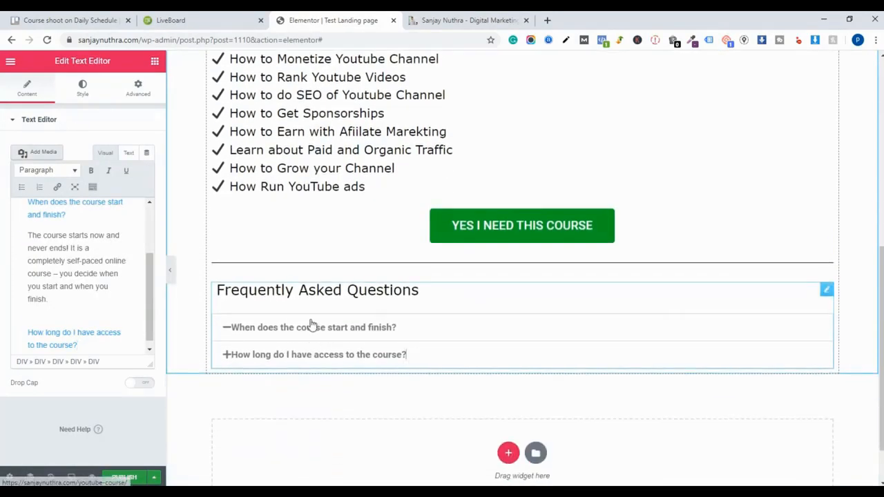
pyautogui.doubleClick(230, 330)
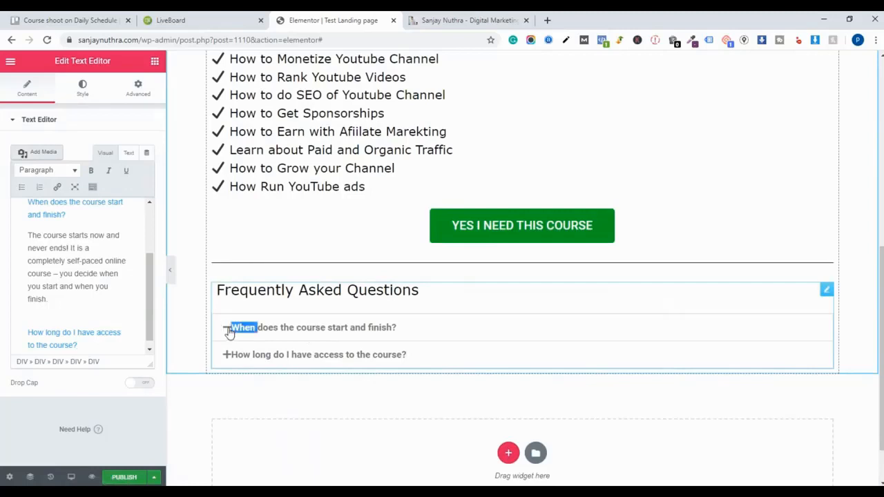
pyautogui.tripleClick(229, 358)
pyautogui.click(179, 403)
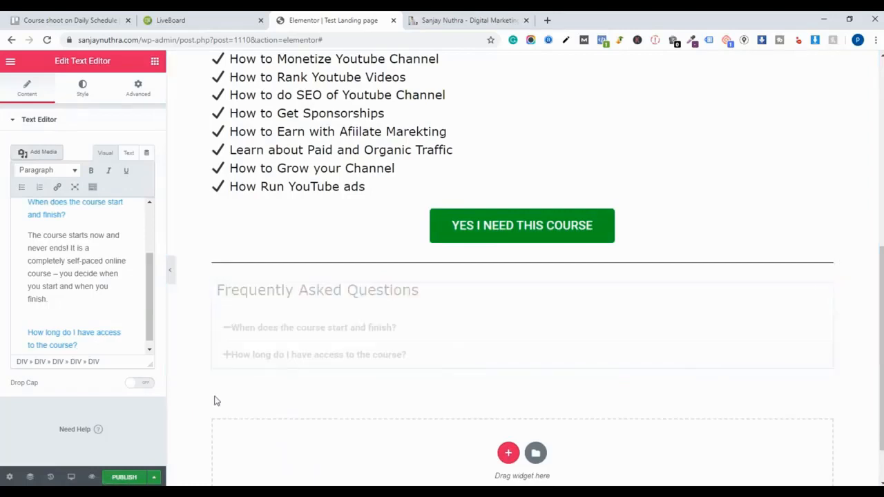
pyautogui.scroll(-1, 228, 335)
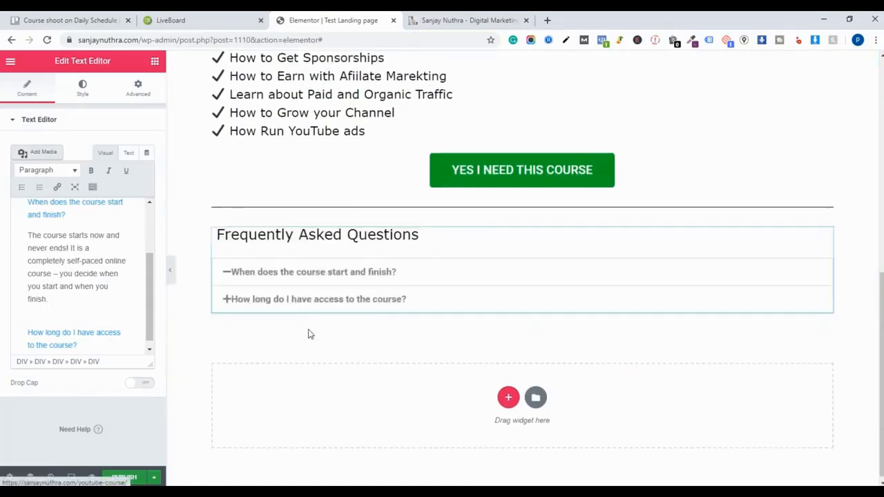
pyautogui.click(226, 301)
pyautogui.click(293, 341)
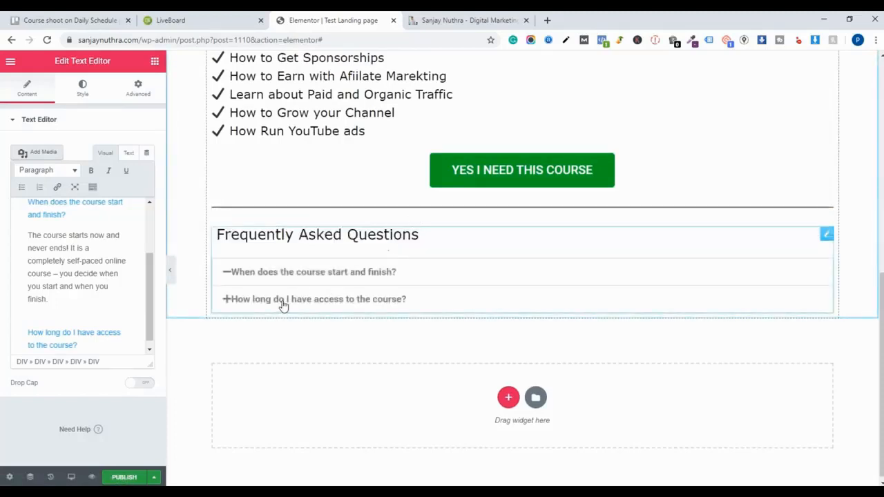
pyautogui.tripleClick(283, 304)
pyautogui.click(470, 21)
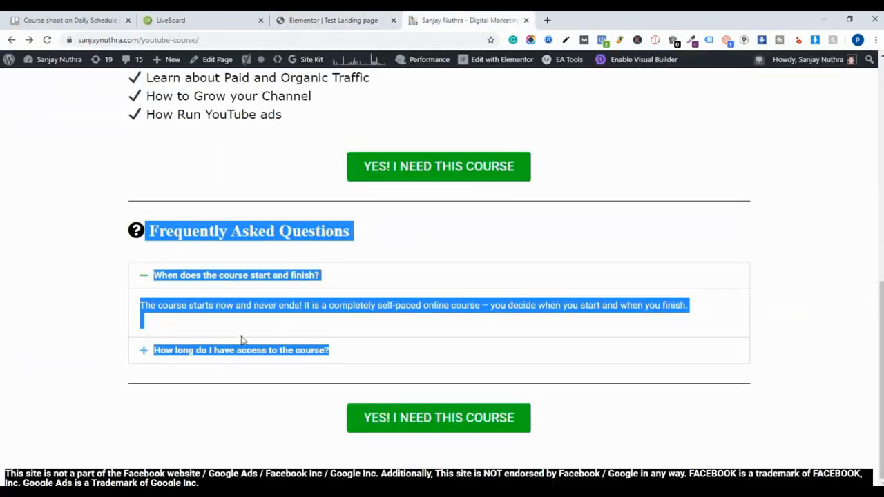
pyautogui.click(232, 360)
pyautogui.click(331, 20)
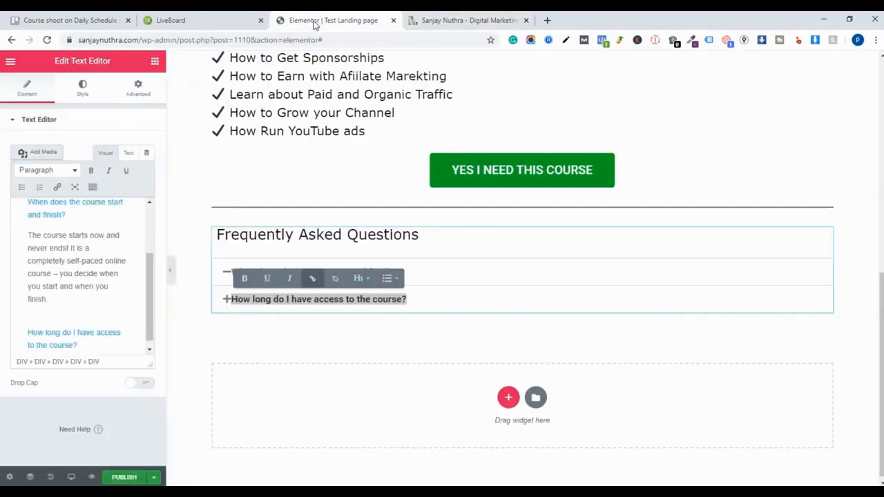
pyautogui.tripleClick(251, 302)
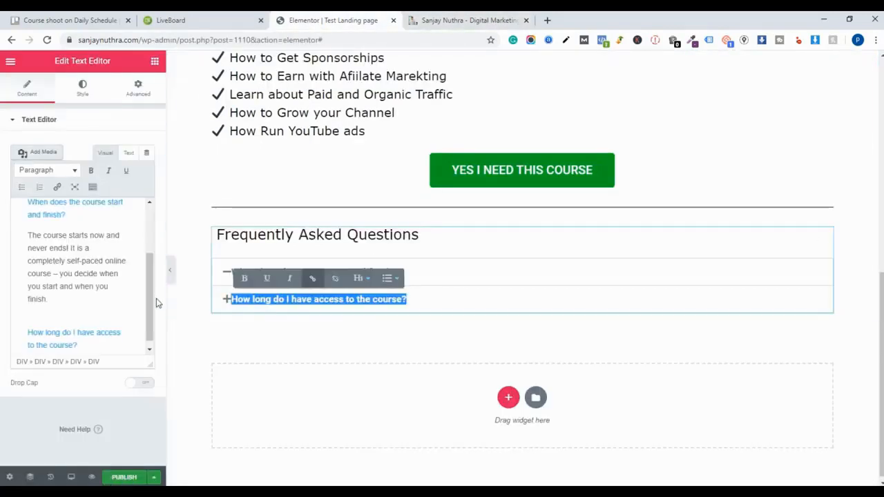
pyautogui.scroll(-1, 94, 324)
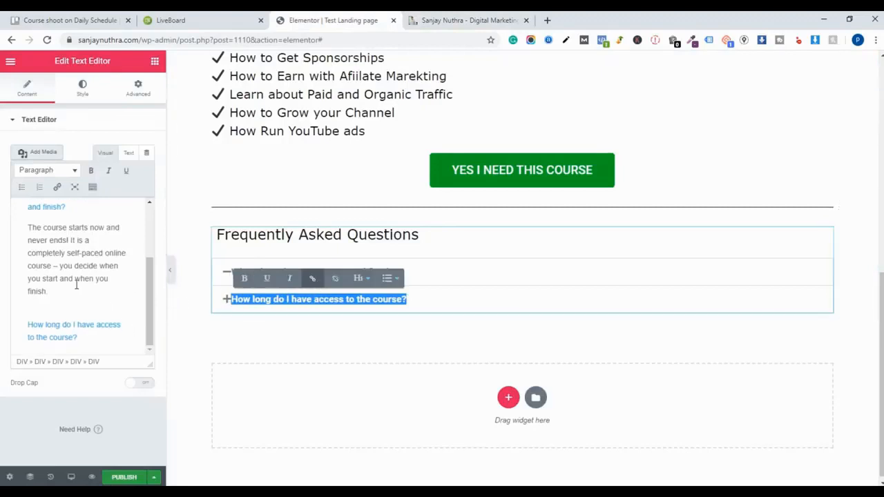
pyautogui.scroll(3, 66, 228)
pyautogui.click(12, 61)
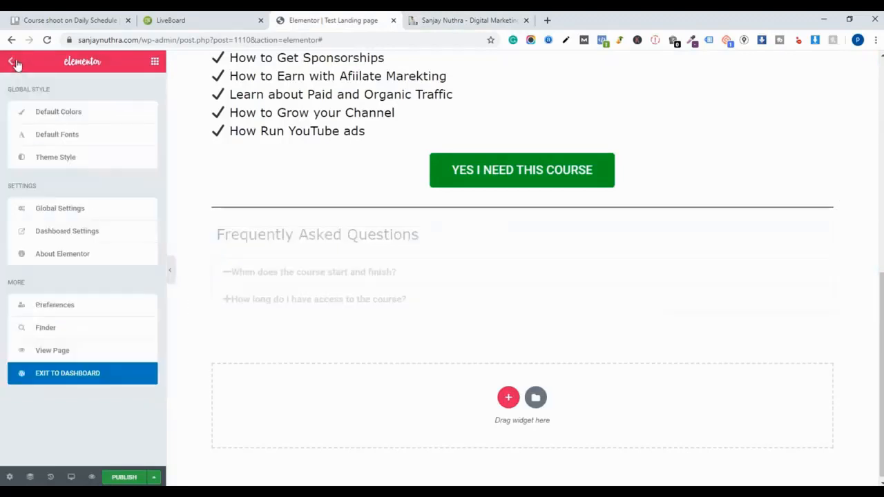
pyautogui.click(48, 107)
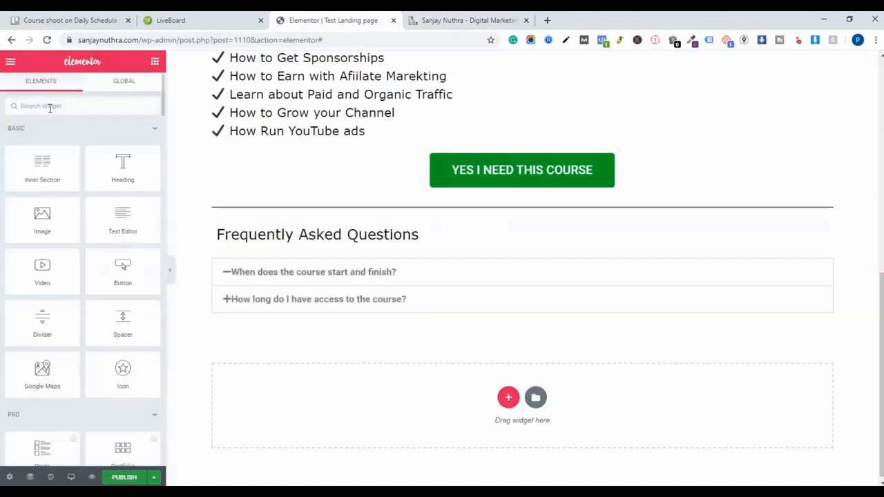
pyautogui.write('acc')
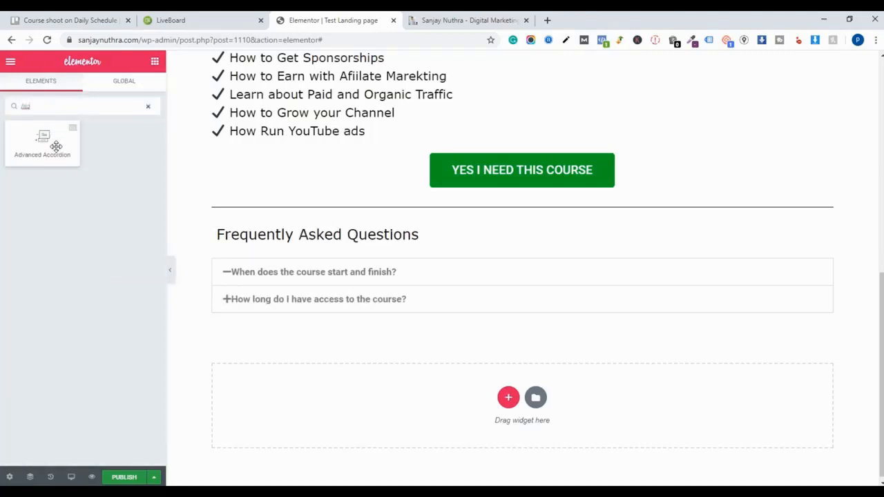
pyautogui.moveTo(59, 145); pyautogui.dragTo(398, 365)
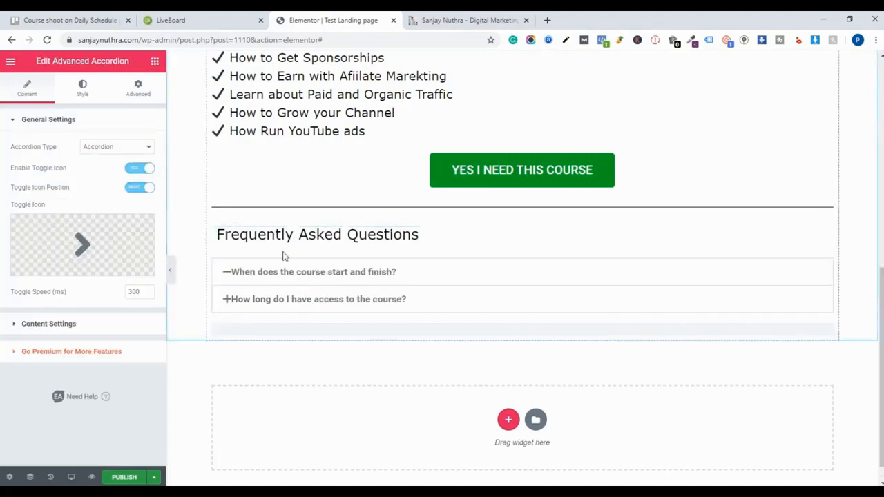
pyautogui.rightClick(525, 332)
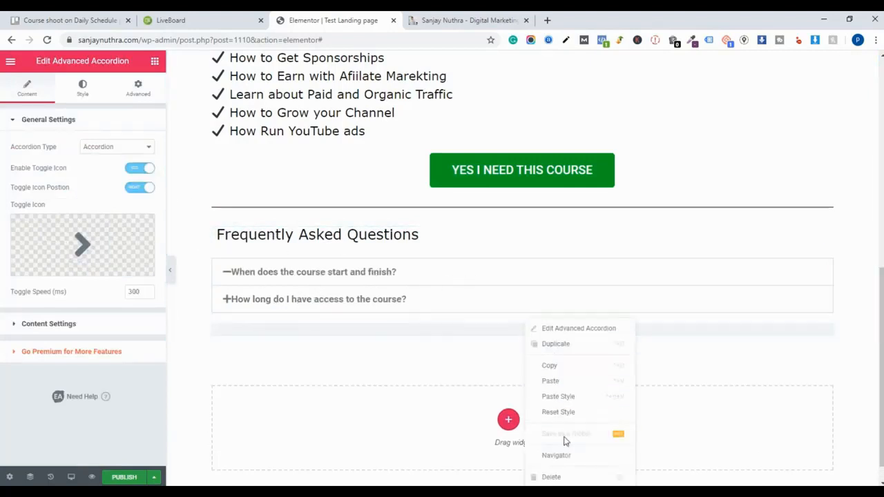
pyautogui.click(561, 476)
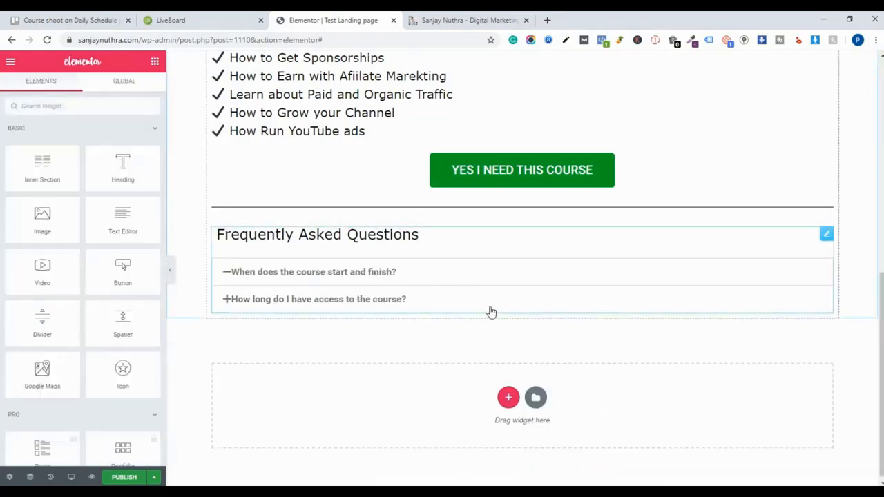
# - Copy the 'YES I NEED THIS COURSE' button and paste it below the FAQ section
pyautogui.rightClick(494, 174)
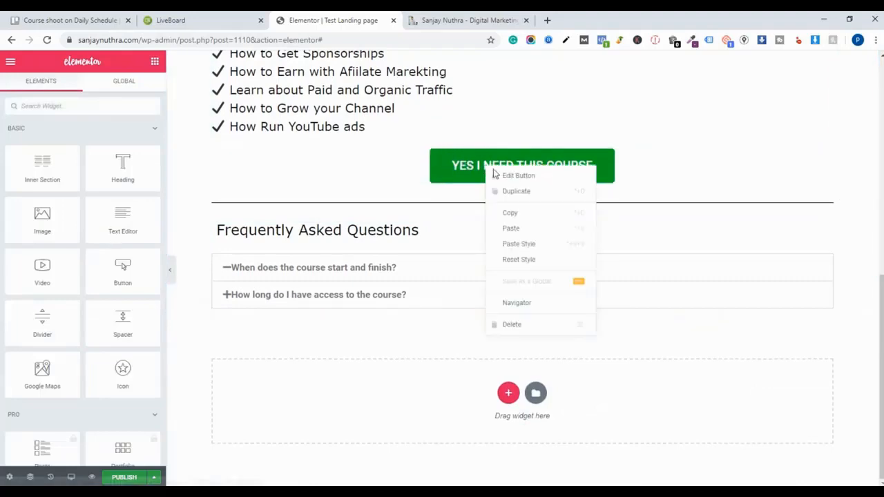
pyautogui.click(530, 213)
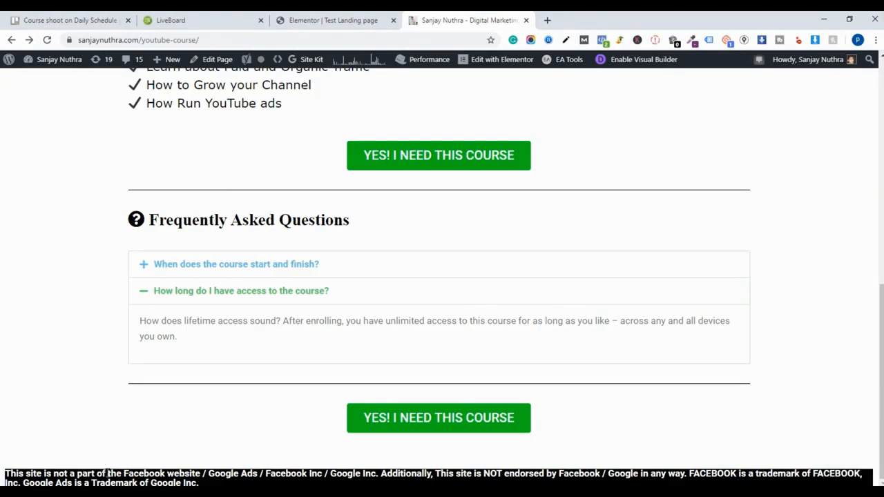
# - Copy the site disclaimer from the reference page and paste it into a new Heading widget below the last button
pyautogui.tripleClick(110, 474)
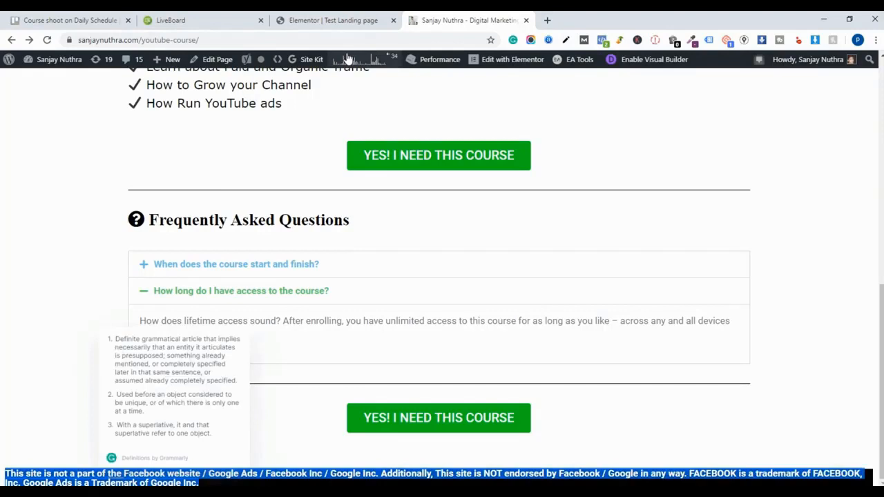
pyautogui.click(332, 20)
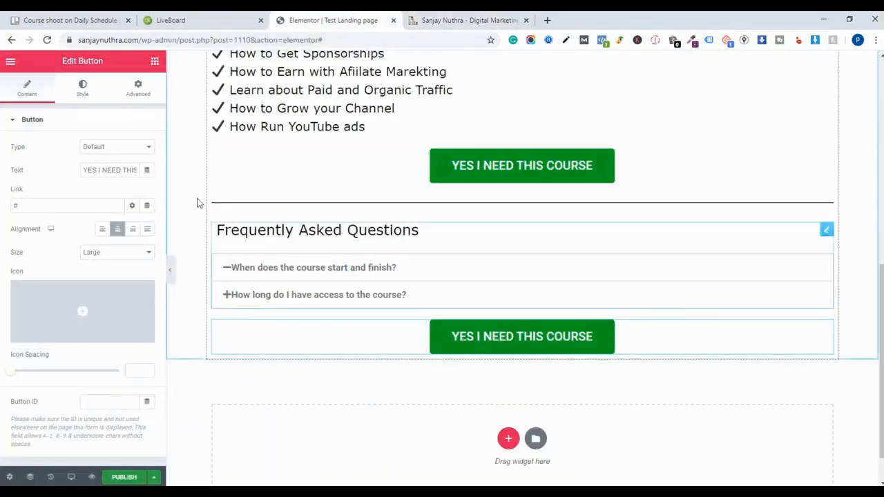
pyautogui.click(10, 62)
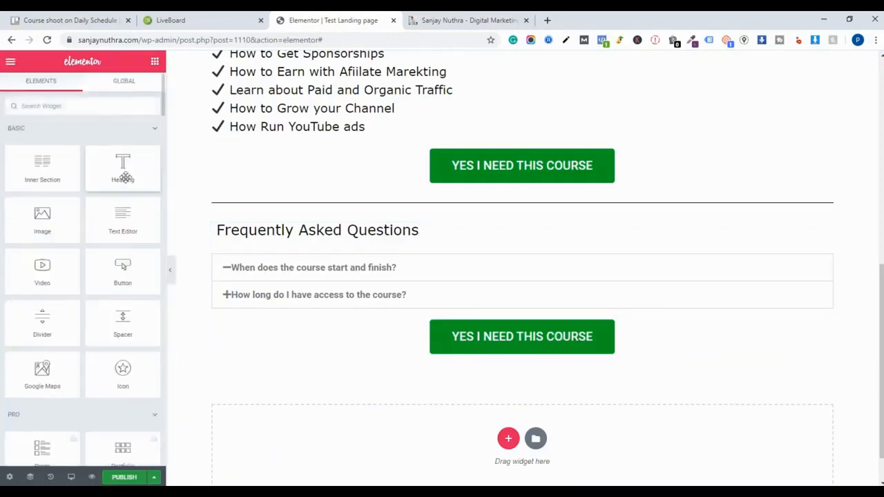
pyautogui.moveTo(124, 169); pyautogui.dragTo(494, 354)
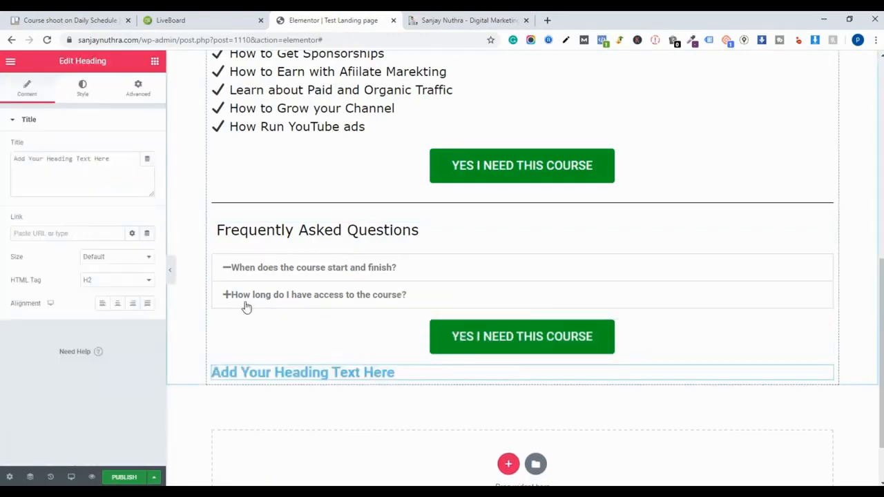
pyautogui.tripleClick(79, 161)
pyautogui.rightClick(78, 163)
pyautogui.click(129, 214)
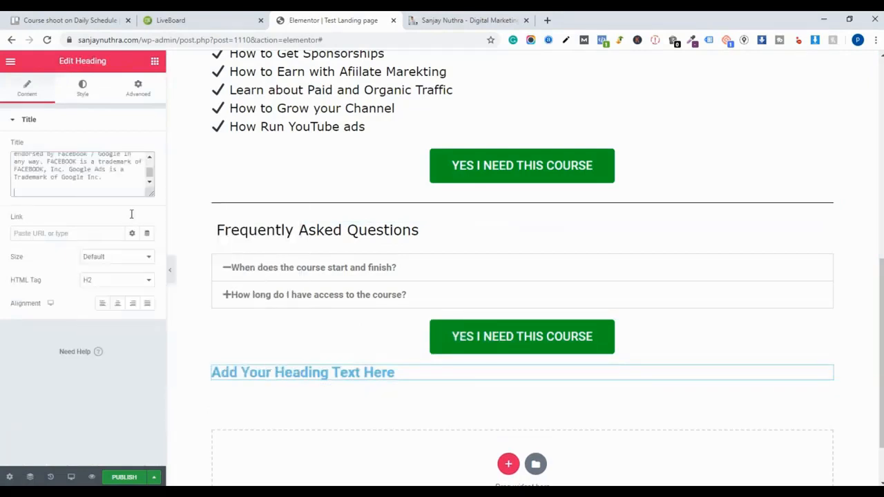
# - Set the disclaimer heading's HTML tag to p and its text colour to black
pyautogui.click(129, 283)
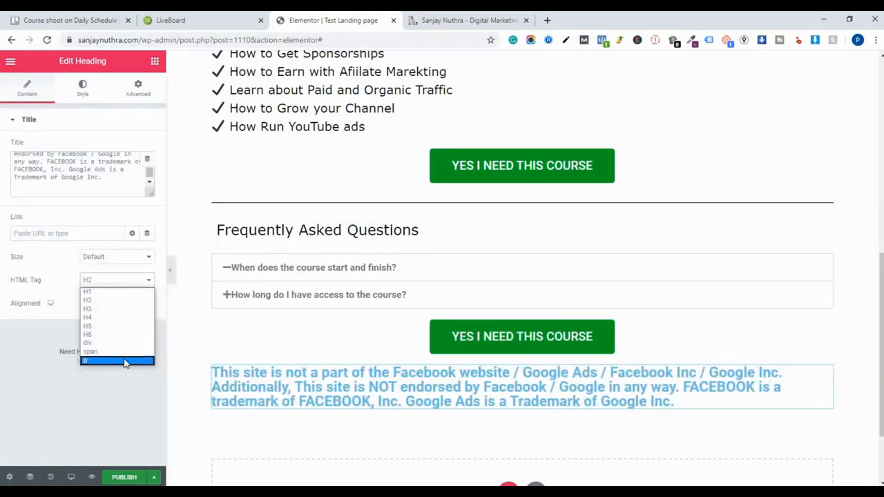
pyautogui.click(128, 359)
pyautogui.click(86, 95)
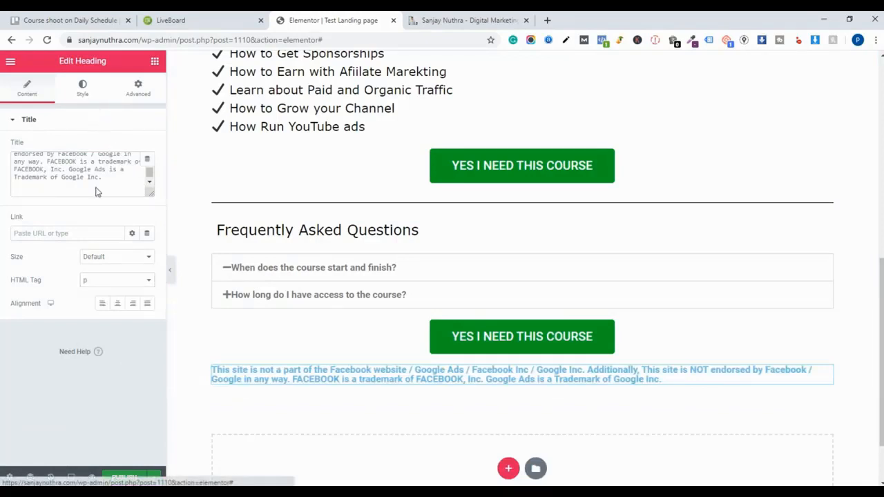
pyautogui.click(138, 125)
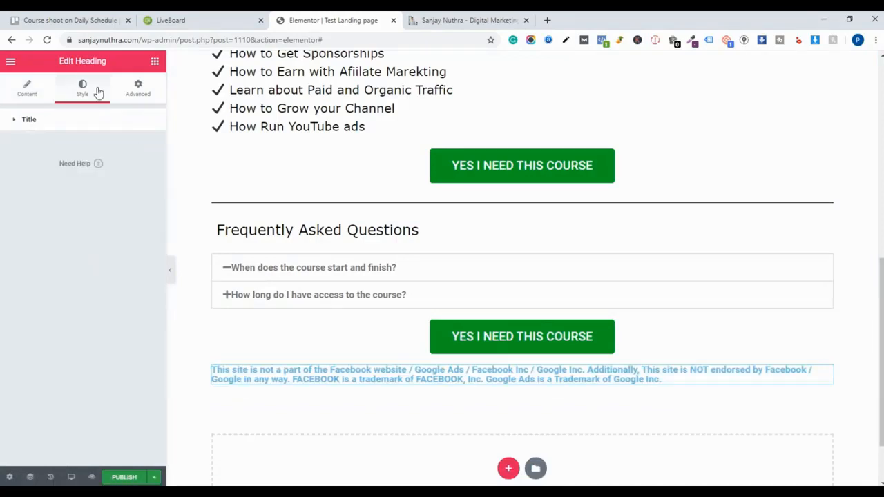
pyautogui.click(104, 126)
pyautogui.click(132, 147)
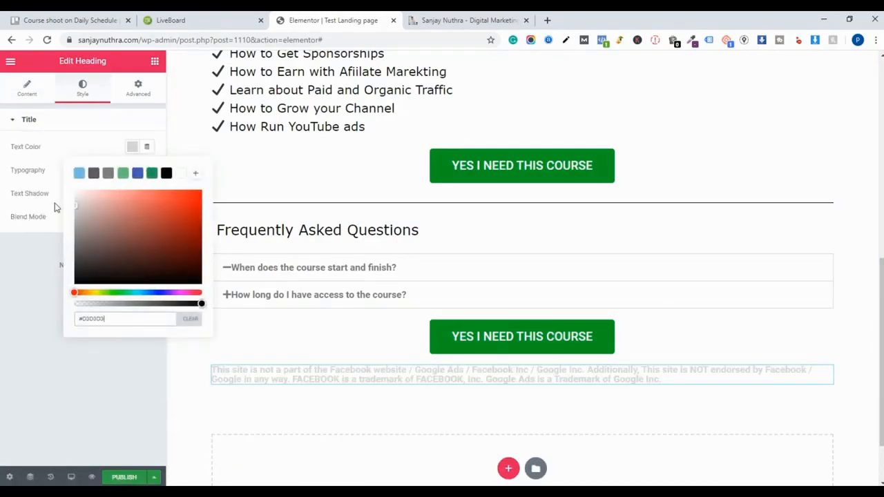
pyautogui.click(65, 295)
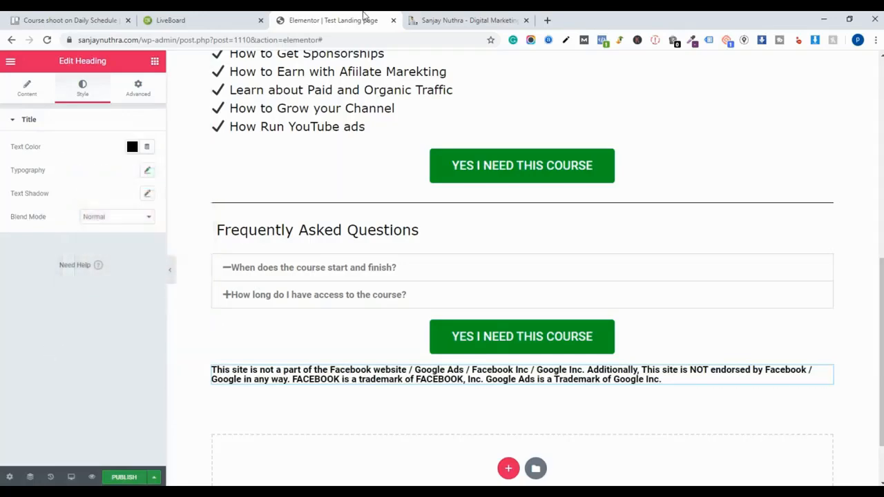
# - Change the disclaimer heading's text colour to white (#FFFFFF)
pyautogui.click(446, 15)
pyautogui.click(338, 20)
pyautogui.click(131, 150)
pyautogui.moveTo(130, 247); pyautogui.dragTo(41, 163)
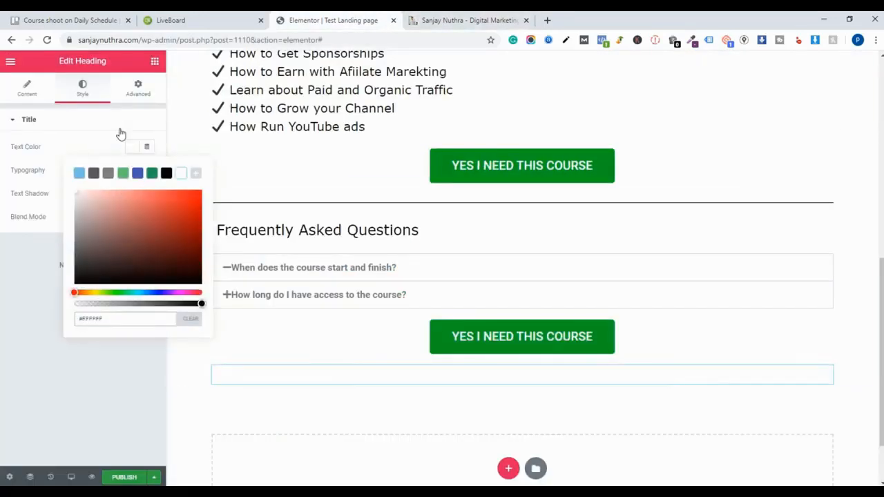
# - Give the disclaimer heading a classic black (#000000) background
pyautogui.click(139, 88)
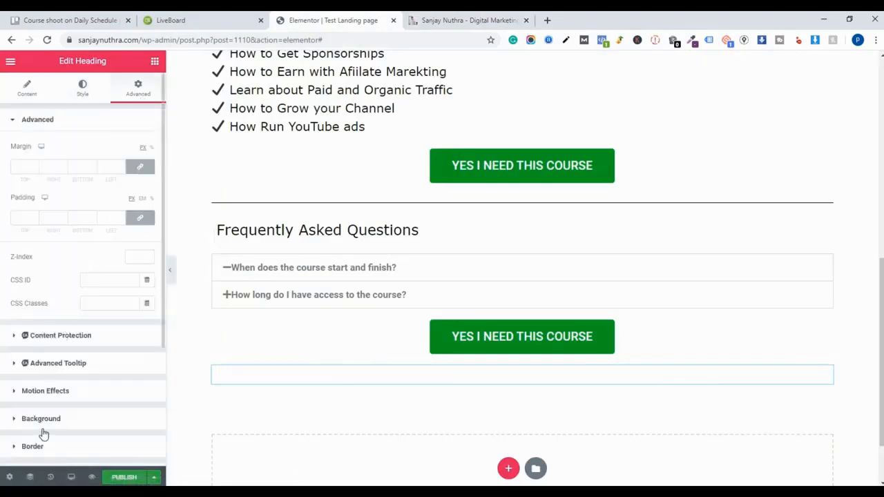
pyautogui.click(42, 431)
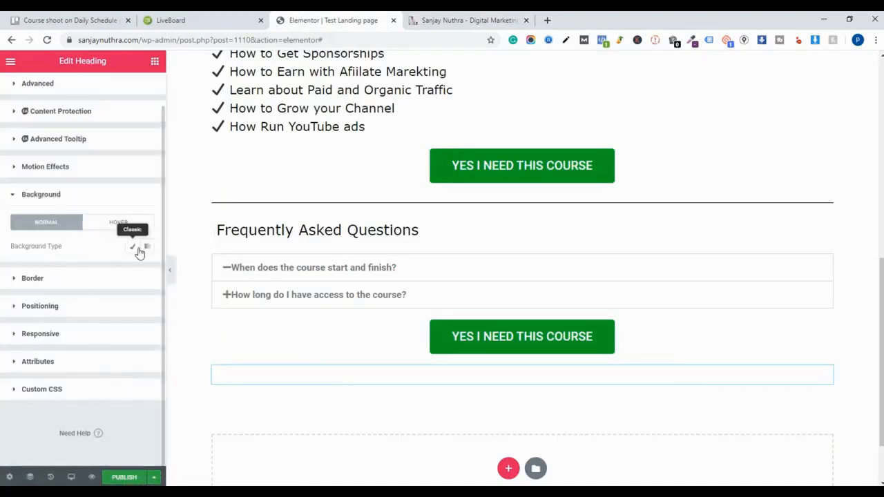
pyautogui.click(138, 250)
pyautogui.click(132, 270)
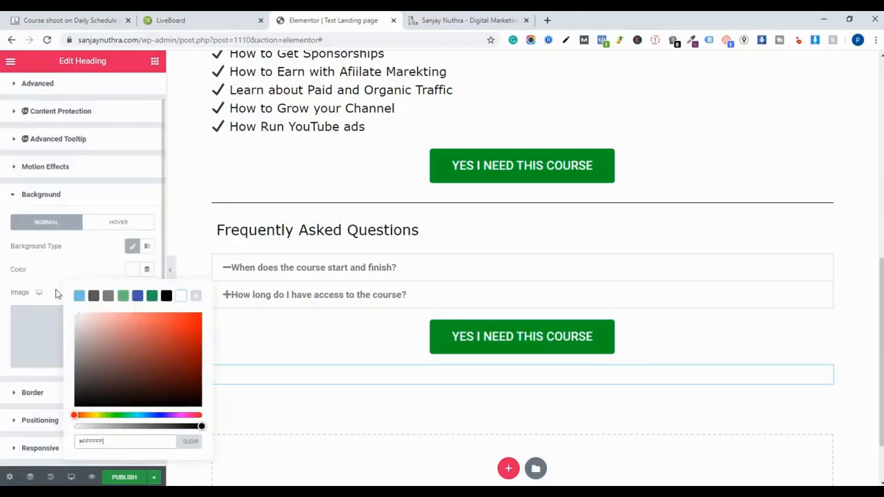
pyautogui.click(165, 296)
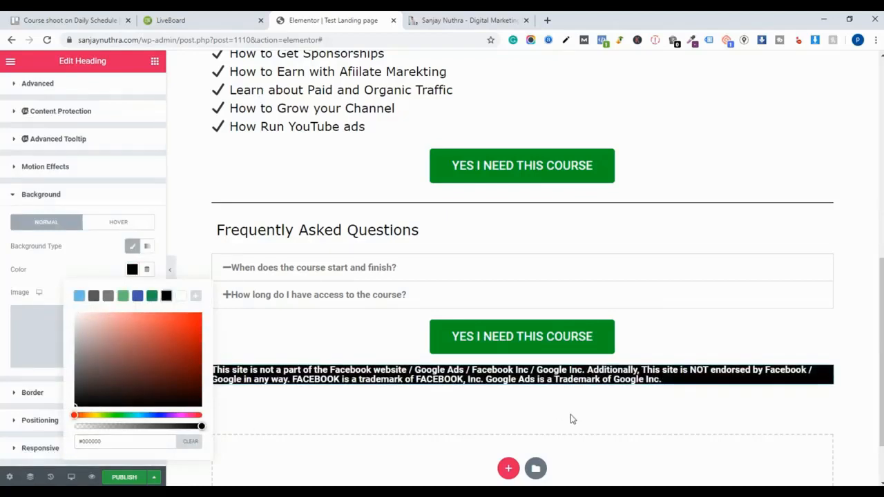
# - Compare the disclaimer block's width with the full-width disclaimer bar on the reference page
pyautogui.tripleClick(515, 368)
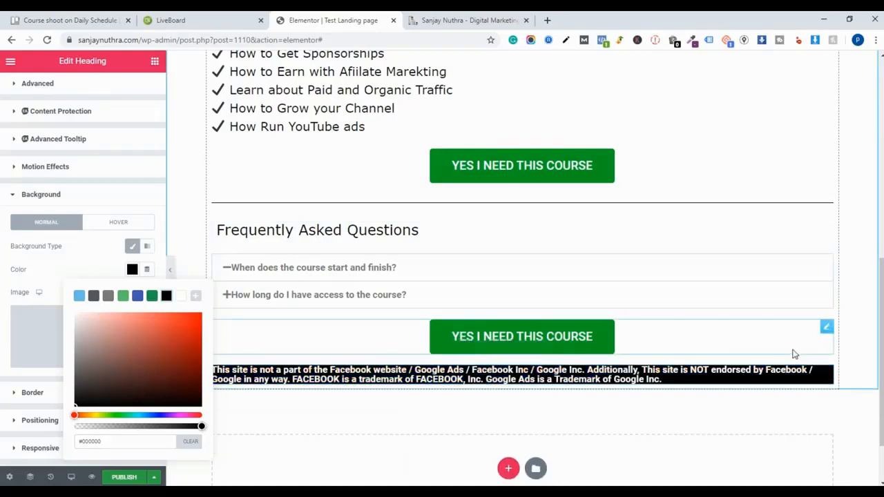
pyautogui.click(794, 354)
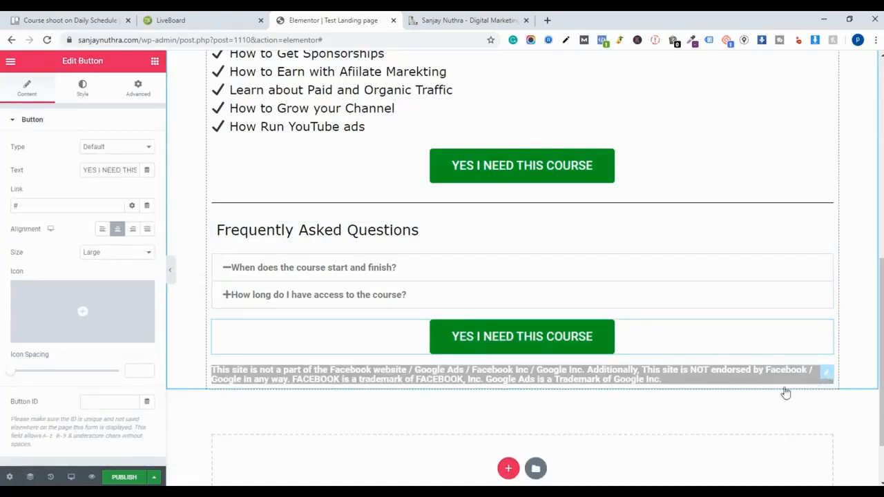
pyautogui.click(827, 373)
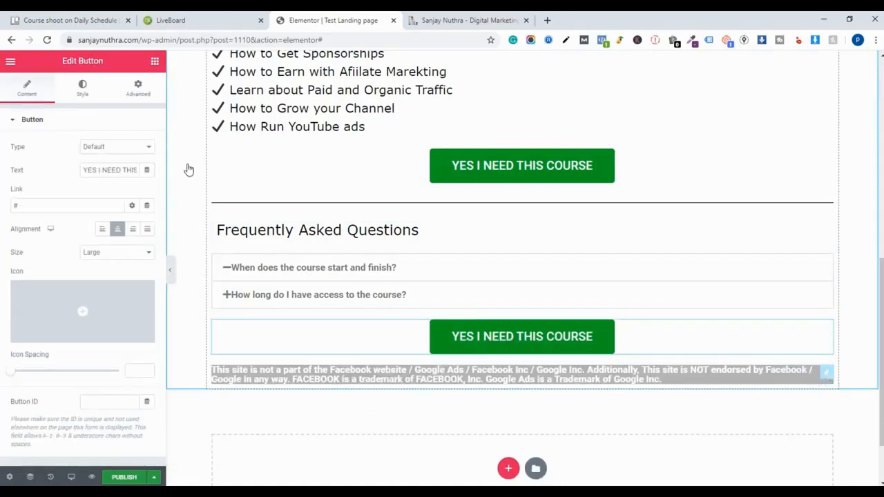
pyautogui.click(29, 88)
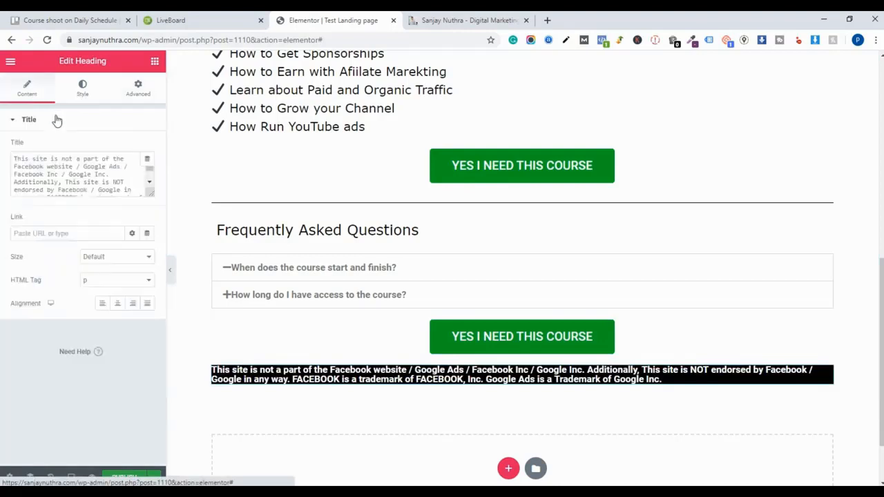
pyautogui.tripleClick(522, 366)
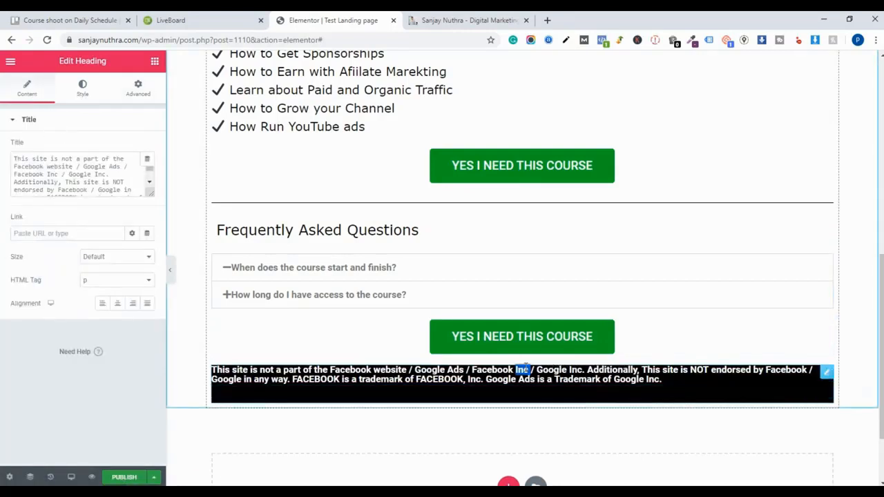
pyautogui.click(847, 378)
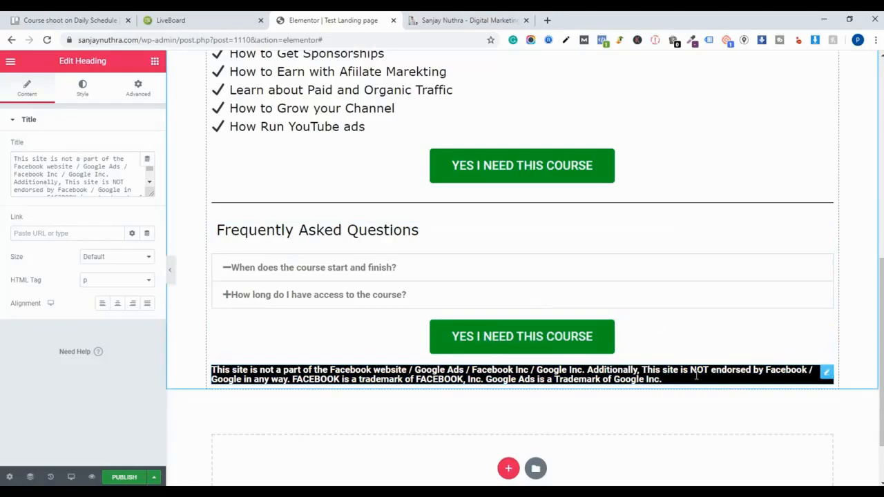
pyautogui.hotkey('ctrl', 'Tab')
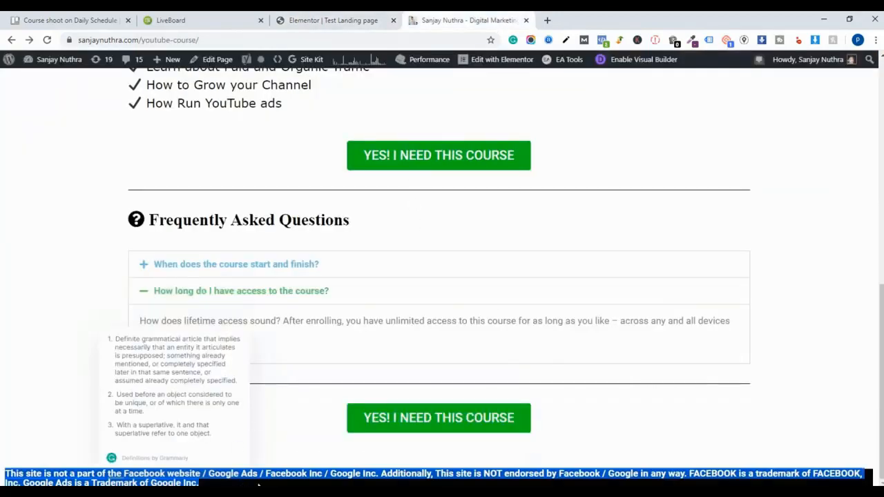
pyautogui.click(325, 20)
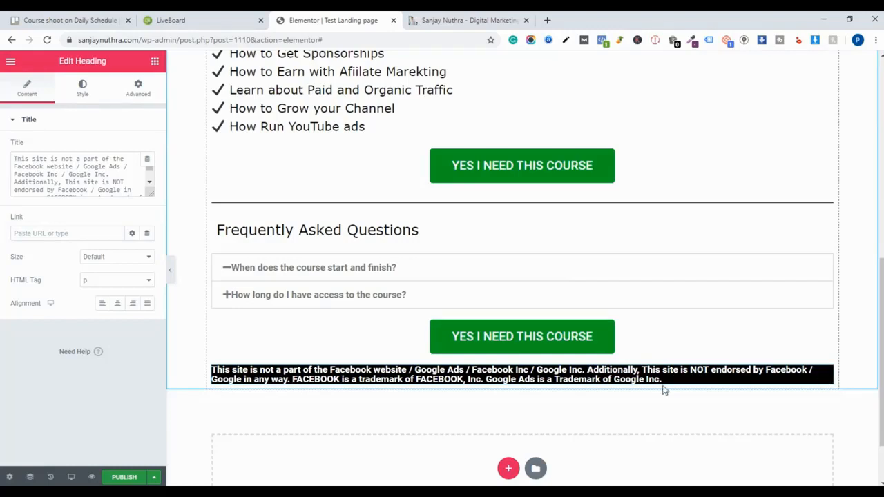
# - Delete the disclaimer heading widget below the last button
pyautogui.tripleClick(615, 373)
pyautogui.hotkey('ctrl', 'c')
pyautogui.rightClick(615, 371)
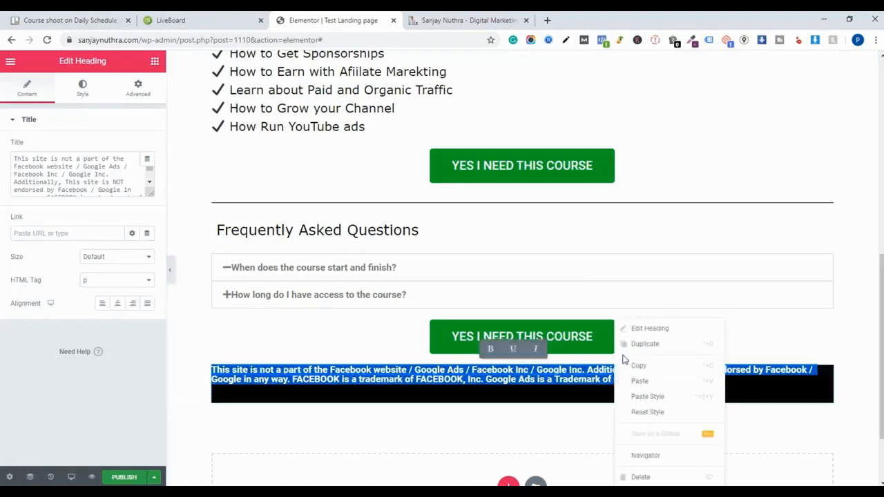
pyautogui.click(549, 379)
pyautogui.rightClick(550, 379)
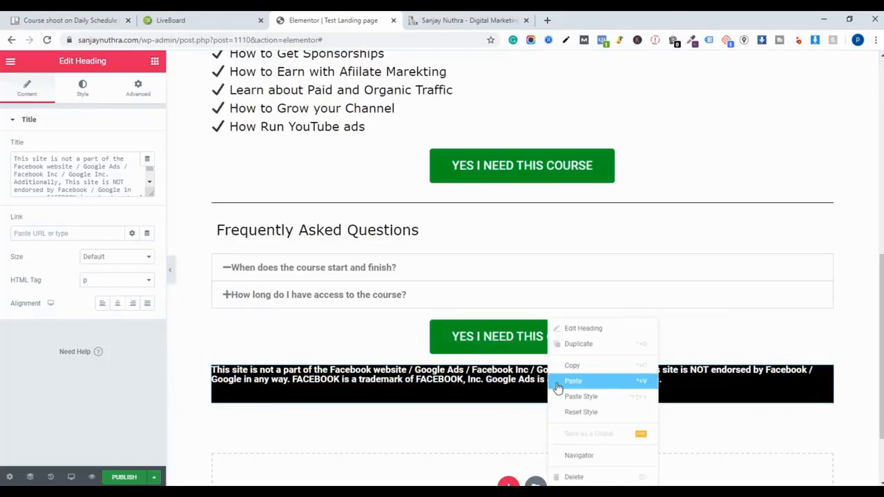
pyautogui.click(591, 477)
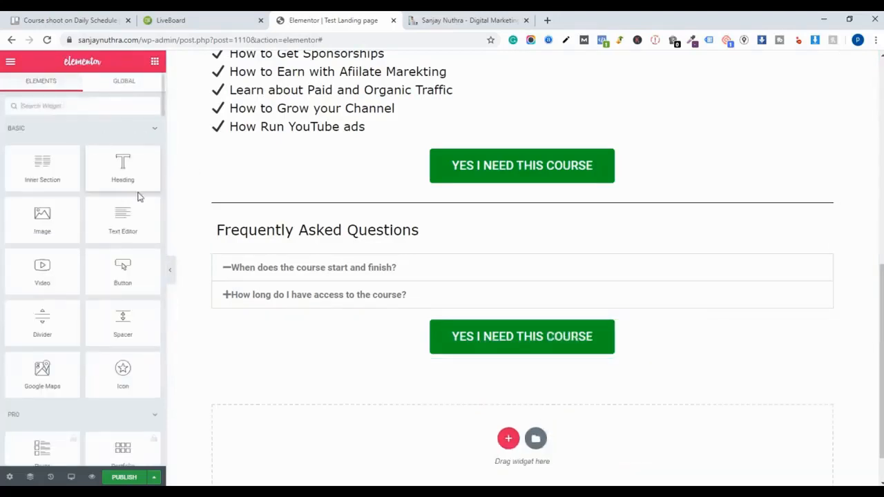
# - Add a new section at the bottom of the page and set its content width to Full Width
pyautogui.click(507, 438)
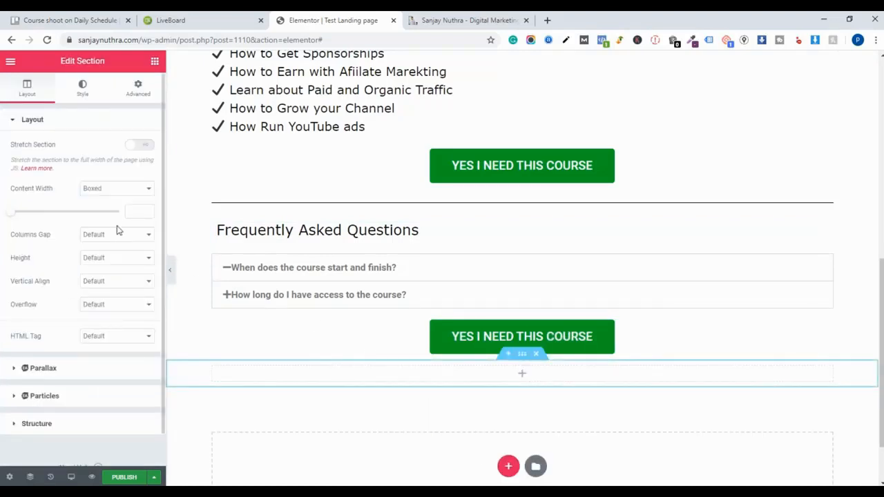
pyautogui.click(104, 190)
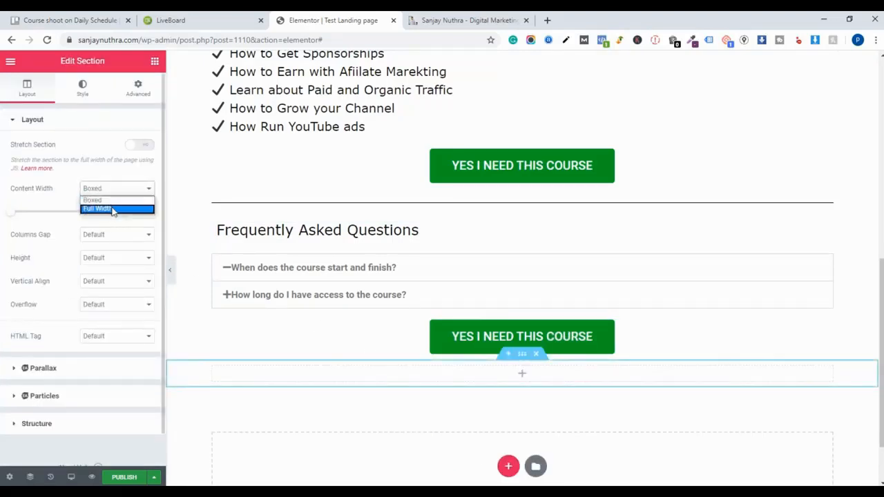
pyautogui.click(112, 207)
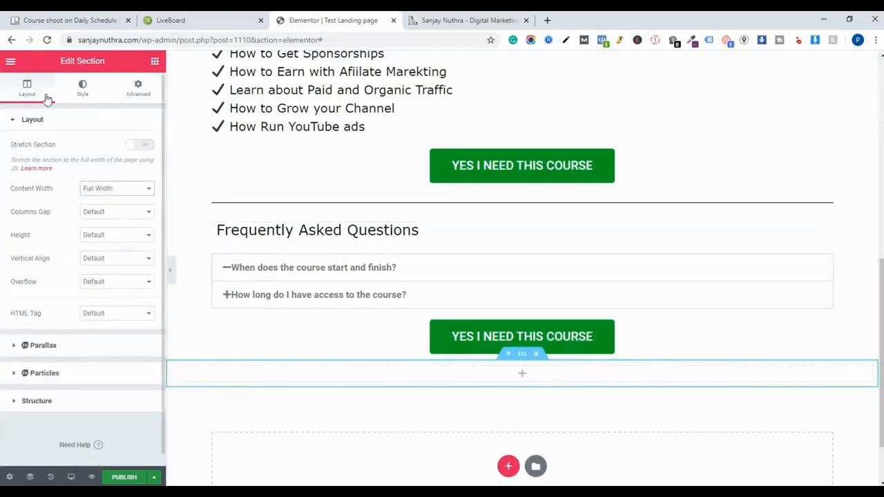
# - Add a Heading widget to the full-width section and paste the disclaimer text into its title
pyautogui.click(10, 61)
pyautogui.click(10, 61)
pyautogui.moveTo(122, 178); pyautogui.dragTo(536, 377)
pyautogui.click(87, 172)
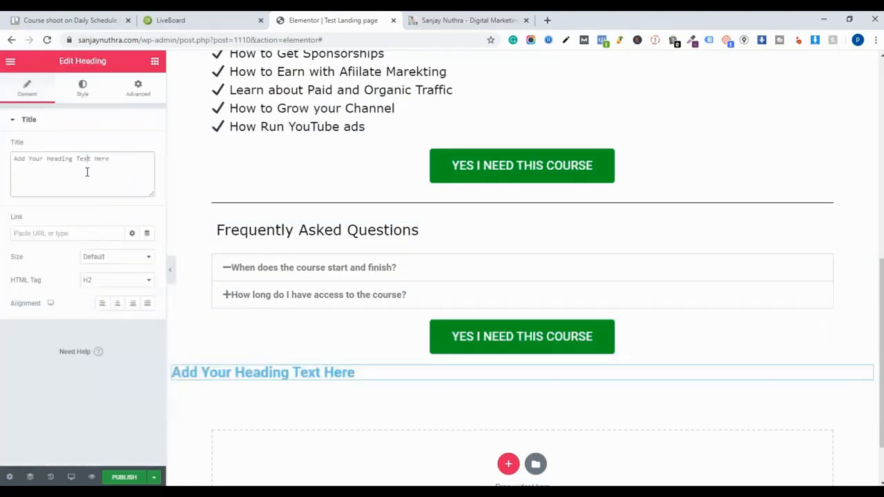
pyautogui.hotkey('ctrl', 'a')
pyautogui.rightClick(87, 173)
pyautogui.click(167, 236)
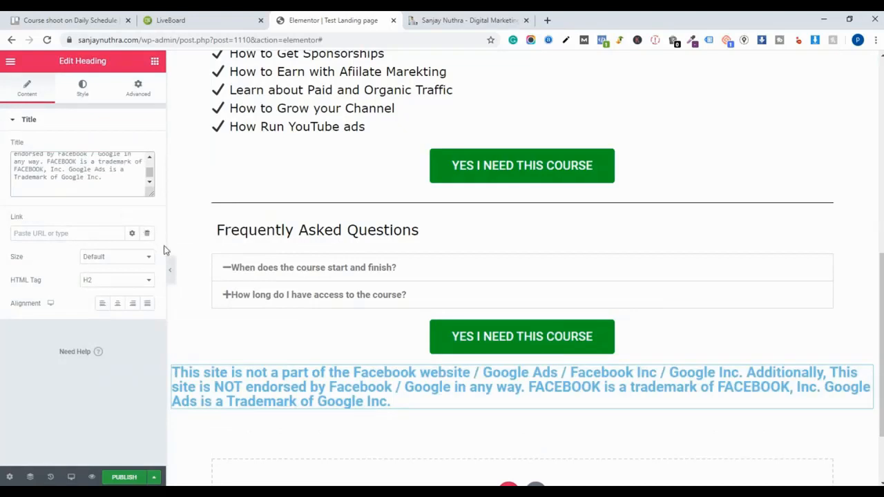
# - Set the new heading's HTML tag to p and its text colour to white (#FFFFFF)
pyautogui.click(109, 280)
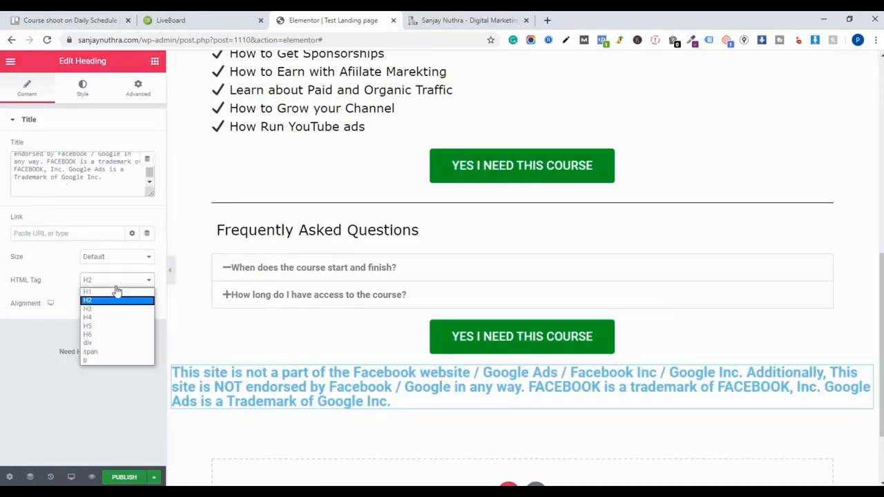
pyautogui.click(116, 366)
pyautogui.click(98, 97)
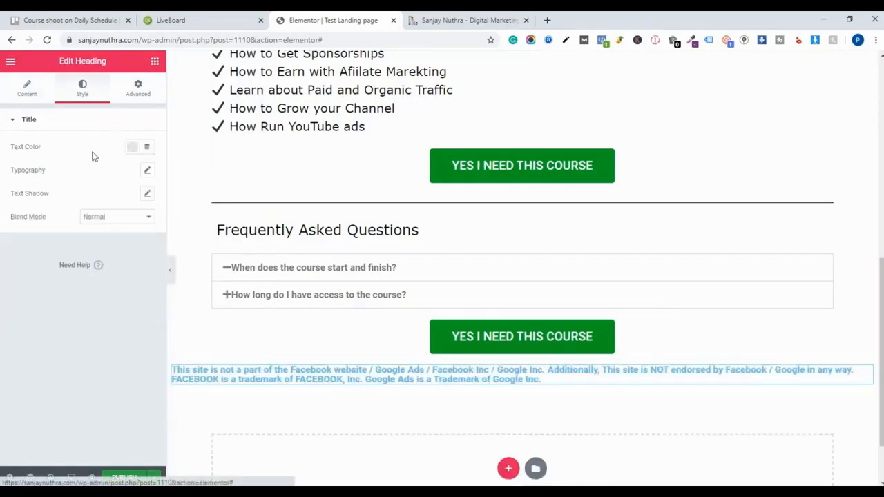
pyautogui.click(129, 147)
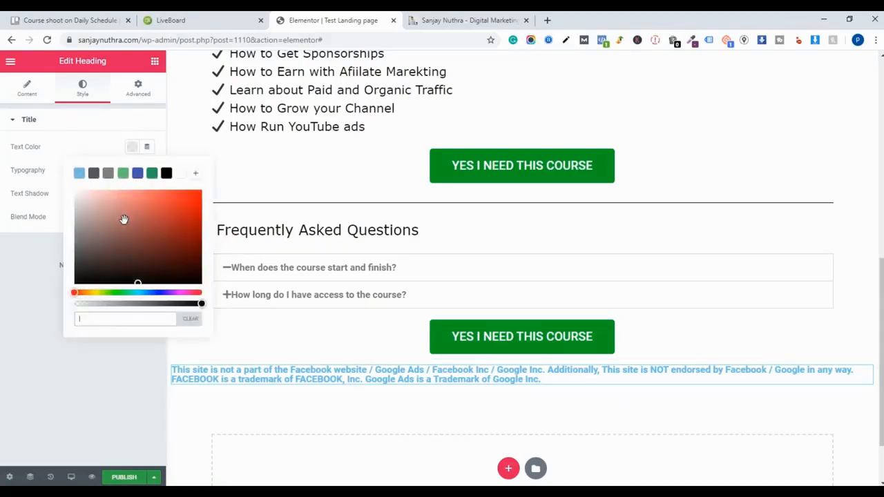
pyautogui.moveTo(123, 218); pyautogui.dragTo(40, 170)
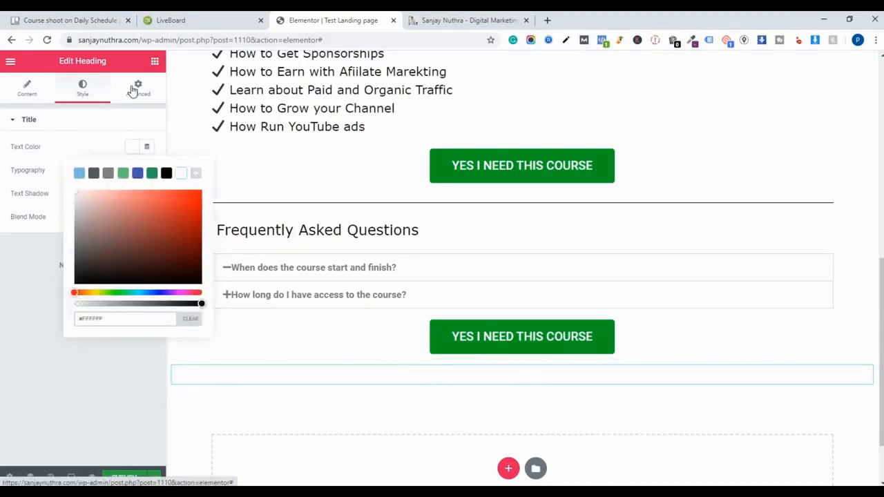
# - Set the new heading's background to classic black (#000000)
pyautogui.click(138, 89)
pyautogui.scroll(-1, 78, 391)
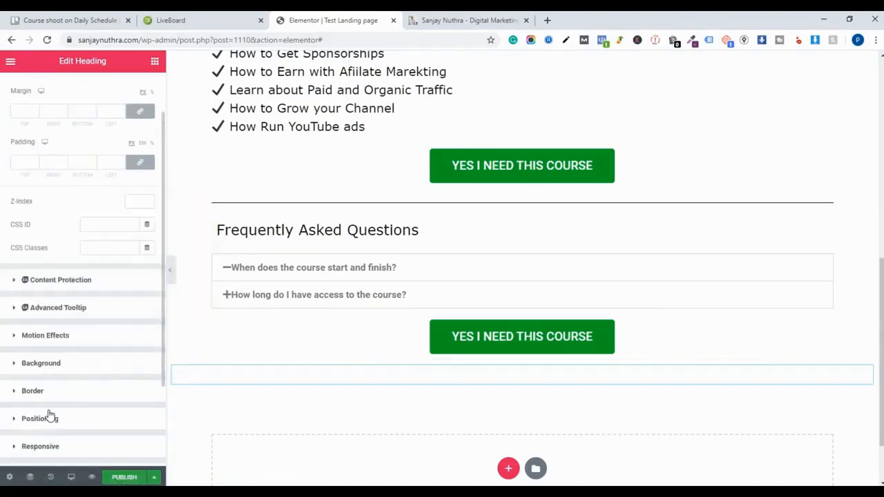
pyautogui.click(83, 369)
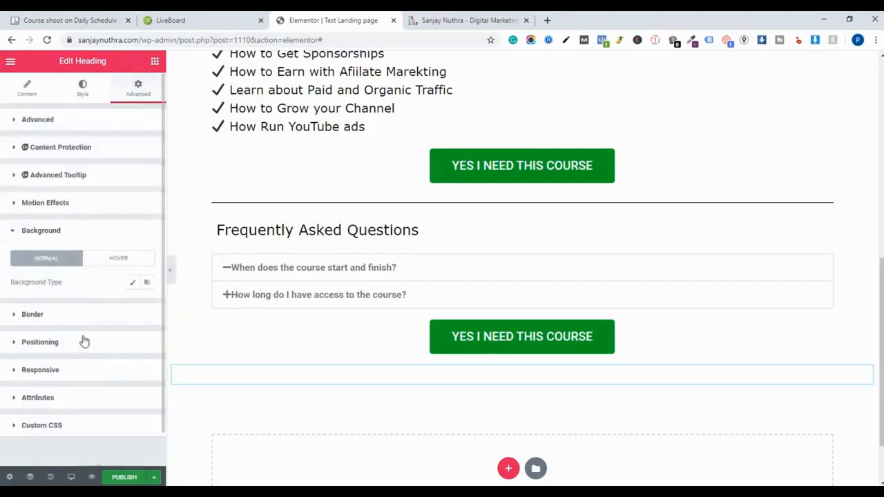
pyautogui.click(132, 283)
pyautogui.click(112, 356)
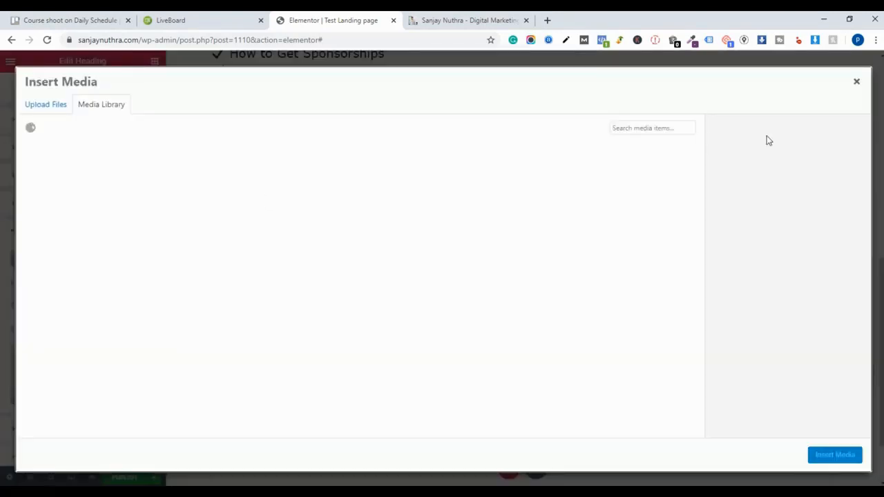
pyautogui.click(857, 81)
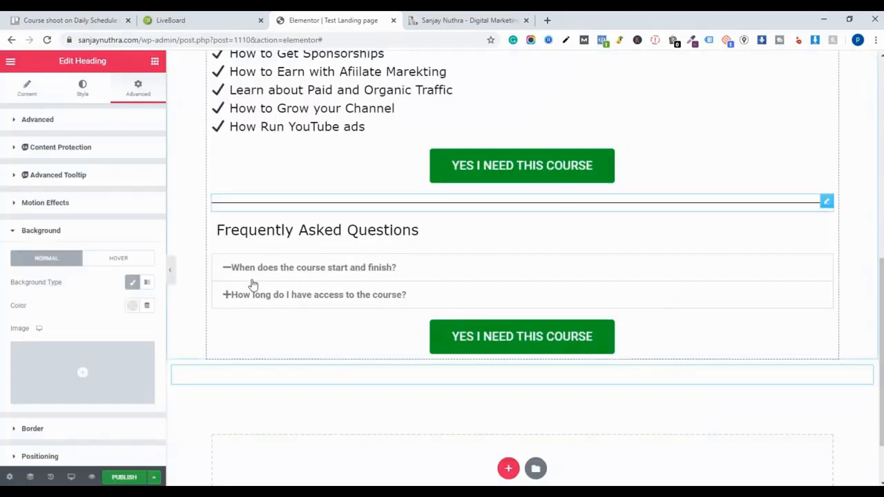
pyautogui.click(132, 306)
pyautogui.moveTo(137, 198); pyautogui.dragTo(62, 257)
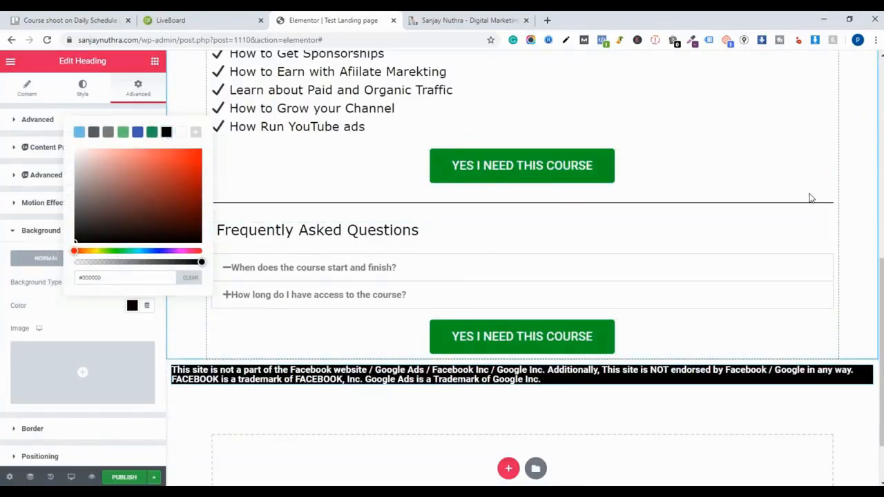
# - Add a Video widget below the lifetime access list, above the second course button
pyautogui.scroll(7, 856, 223)
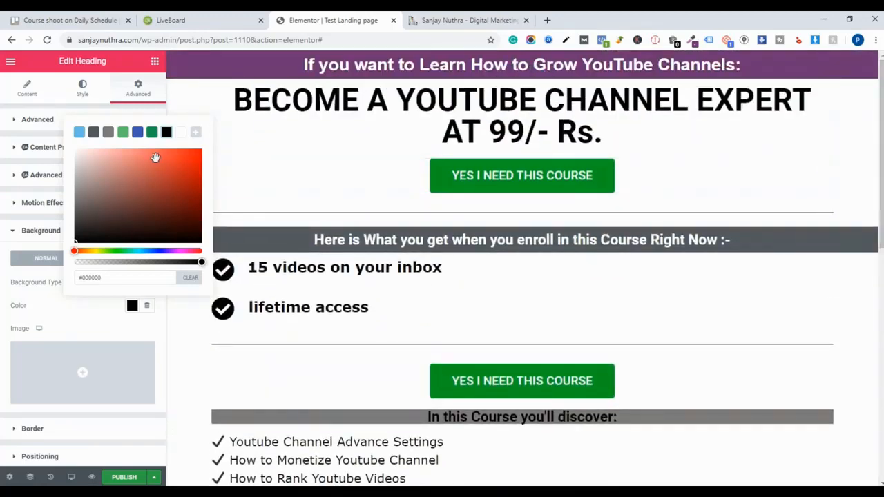
pyautogui.click(10, 60)
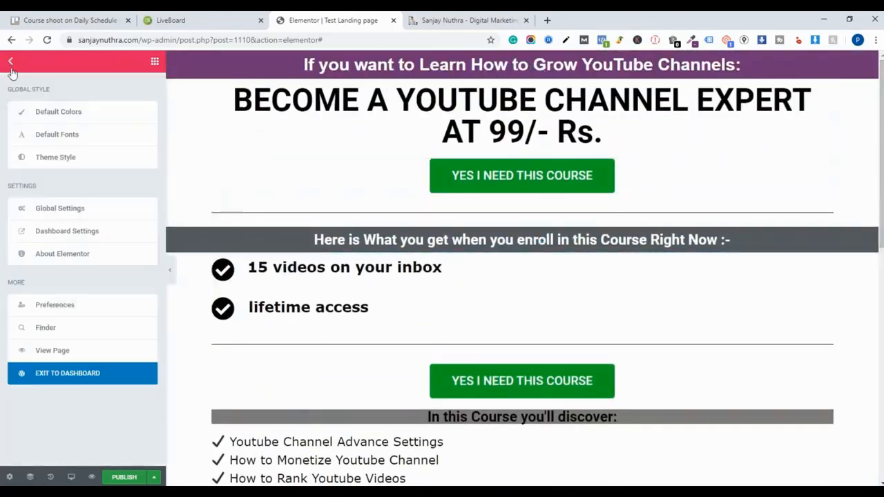
pyautogui.scroll(-6, 415, 205)
pyautogui.scroll(6, 394, 213)
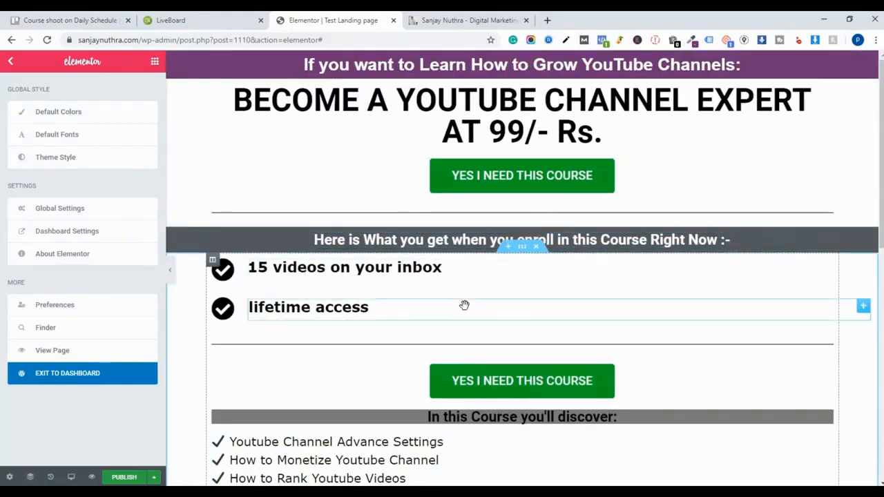
pyautogui.click(11, 61)
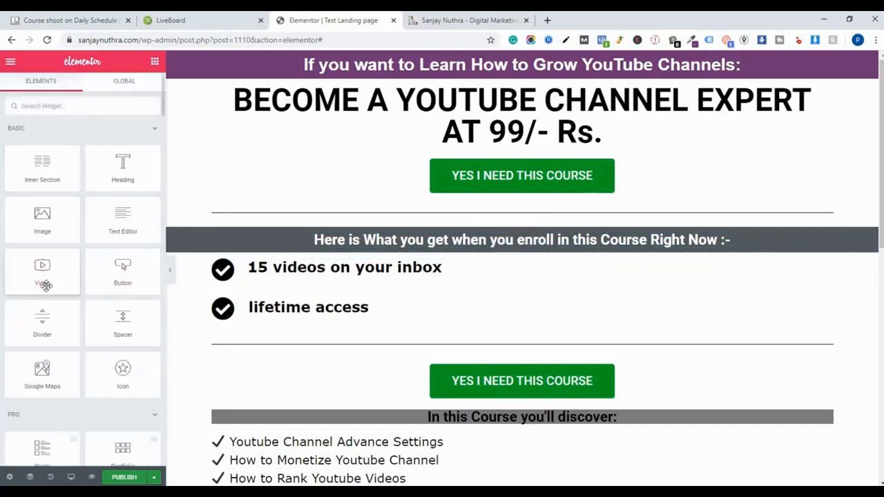
pyautogui.moveTo(45, 285); pyautogui.dragTo(514, 356)
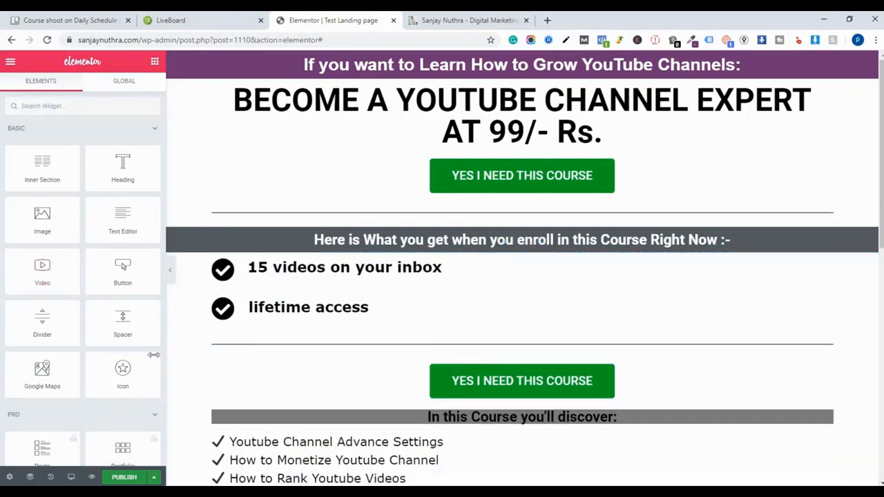
pyautogui.moveTo(42, 273); pyautogui.dragTo(489, 353)
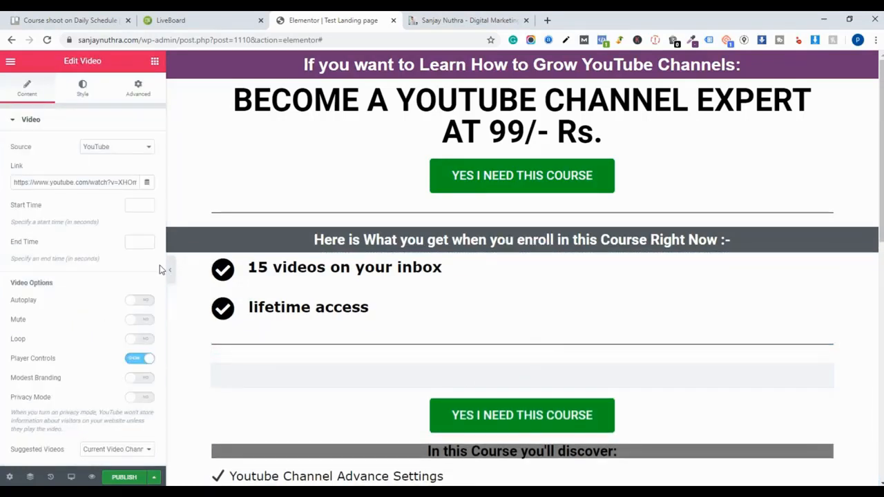
# - Try the Vimeo and Dailymotion video sources before switching the source back to YouTube
pyautogui.tripleClick(71, 181)
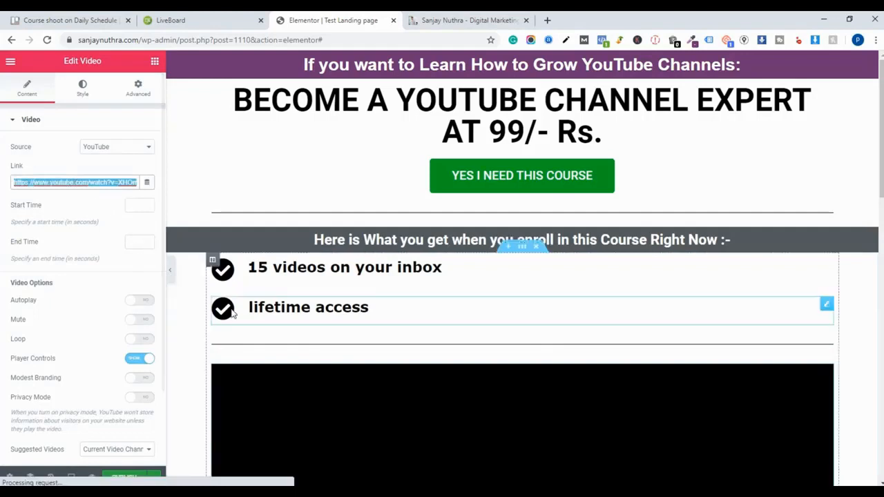
pyautogui.scroll(-5, 387, 306)
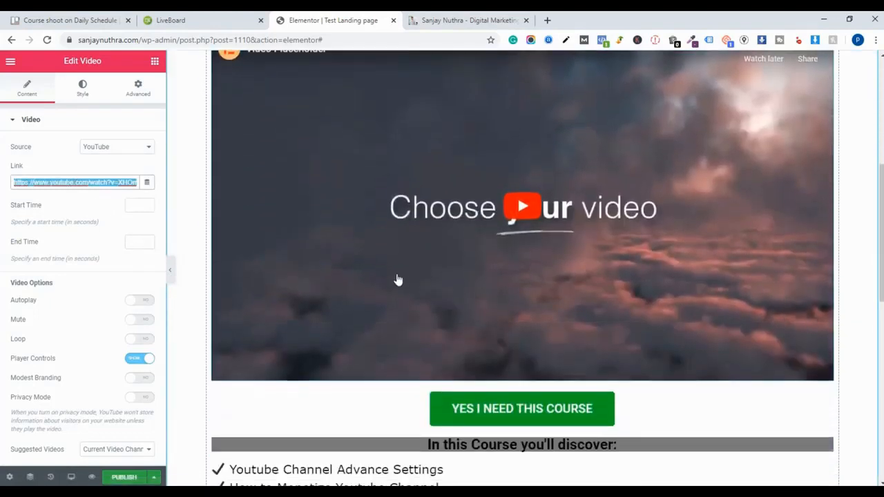
pyautogui.click(102, 148)
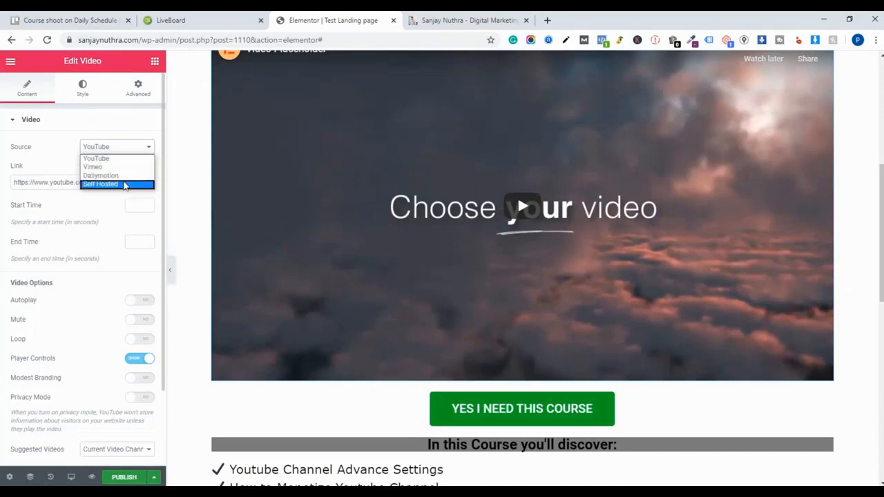
pyautogui.click(97, 166)
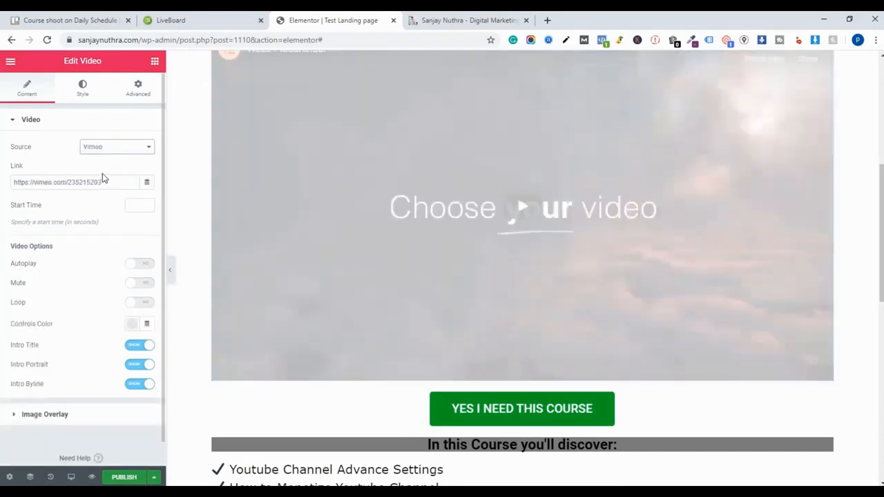
pyautogui.click(111, 150)
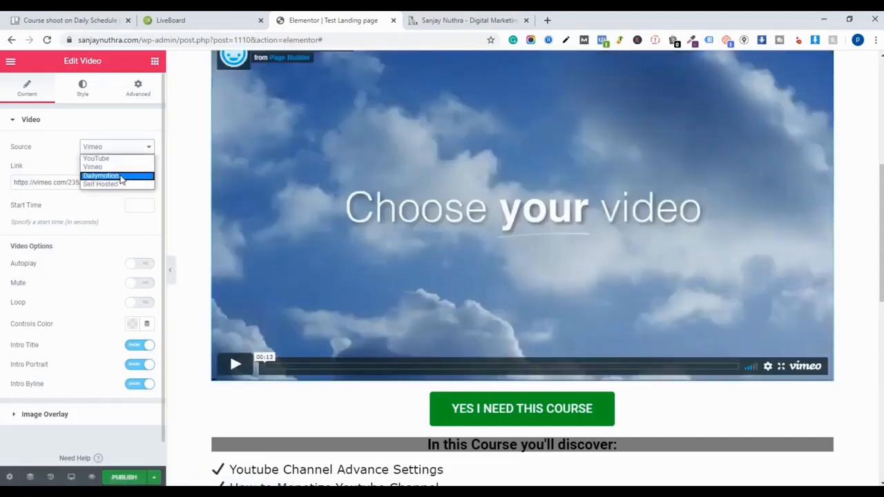
pyautogui.click(122, 176)
pyautogui.click(117, 123)
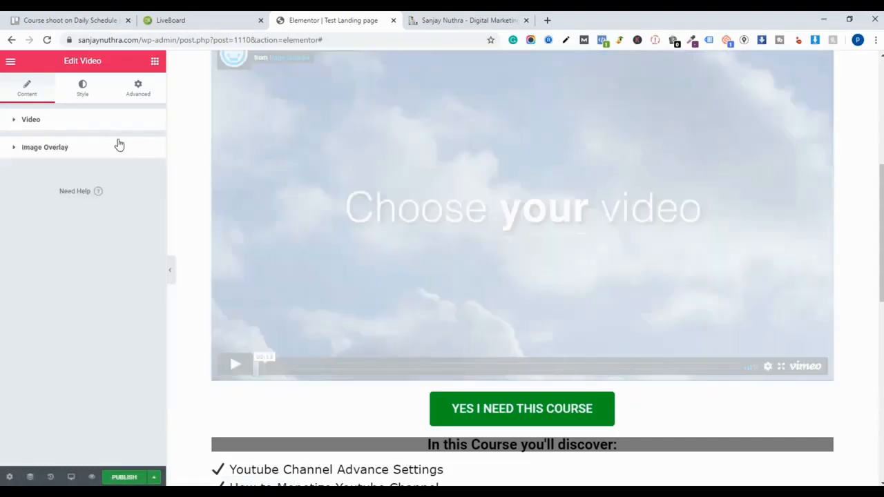
pyautogui.click(120, 148)
pyautogui.click(121, 151)
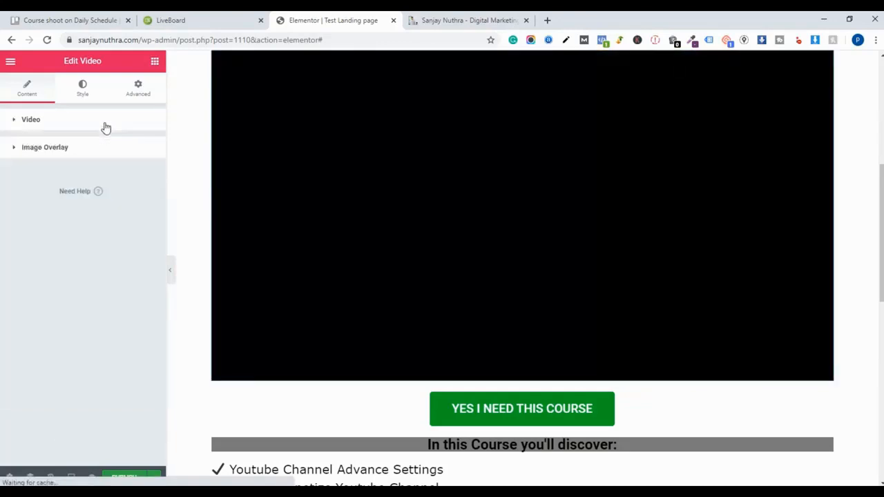
pyautogui.click(104, 126)
pyautogui.click(116, 146)
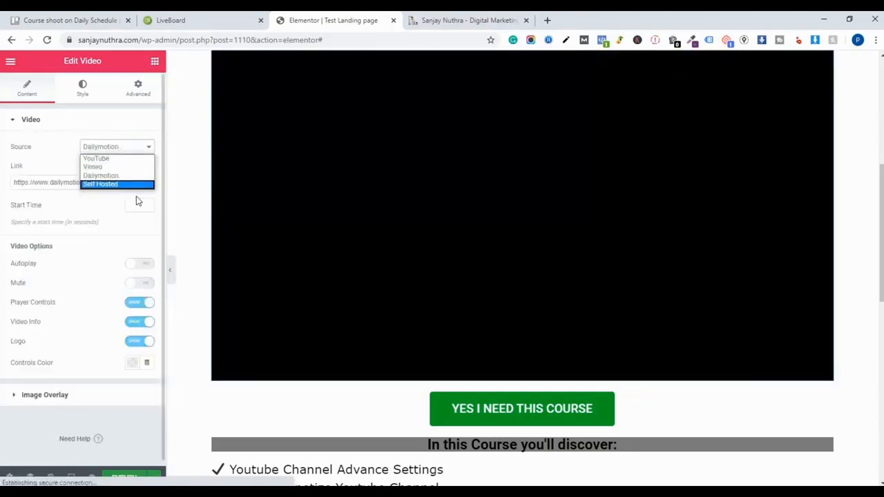
pyautogui.click(128, 160)
# - In mobile preview, set the main heading's typography size to 29 px
pyautogui.scroll(-5, 532, 290)
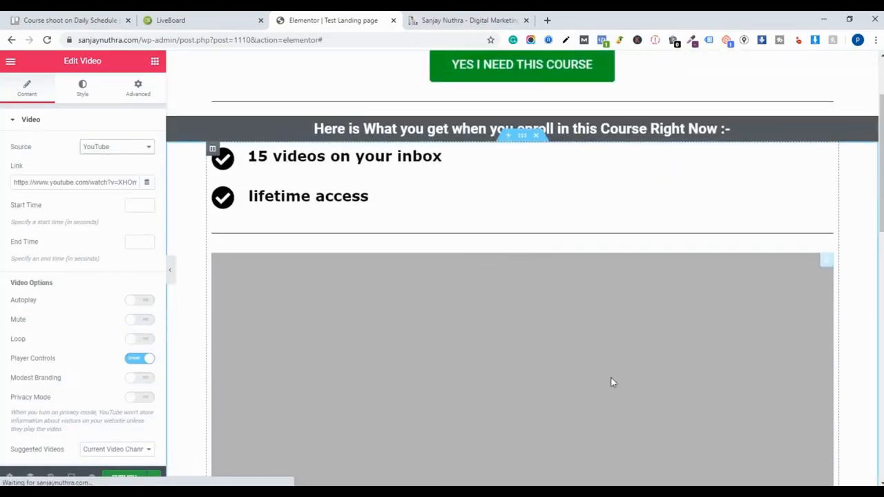
pyautogui.scroll(-3, 525, 282)
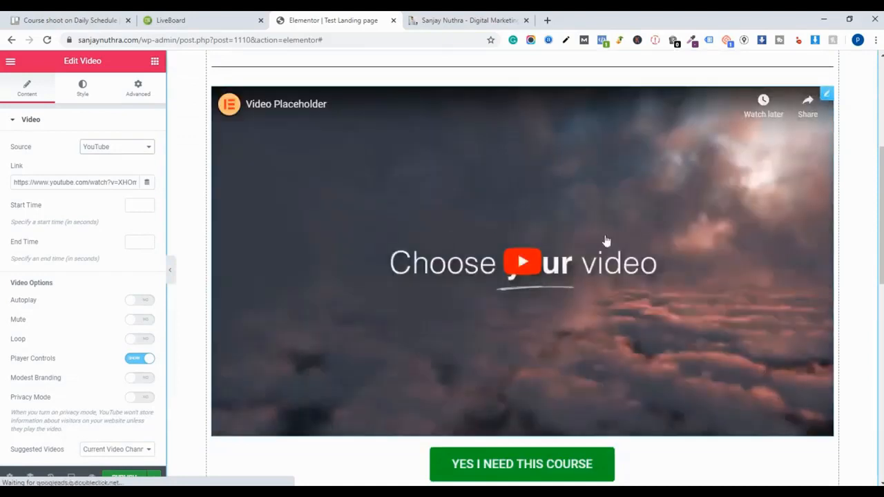
pyautogui.scroll(-6, 505, 330)
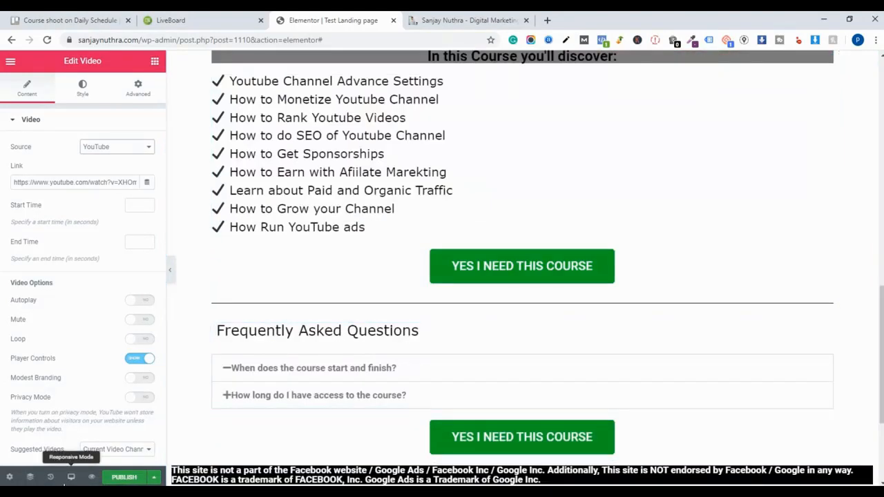
pyautogui.click(71, 476)
pyautogui.click(76, 449)
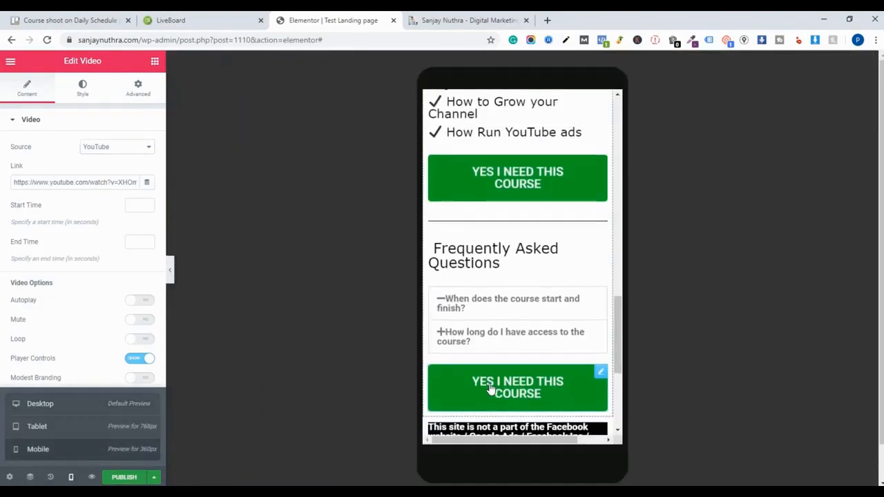
pyautogui.scroll(2, 493, 366)
pyautogui.moveTo(622, 315); pyautogui.dragTo(590, 115)
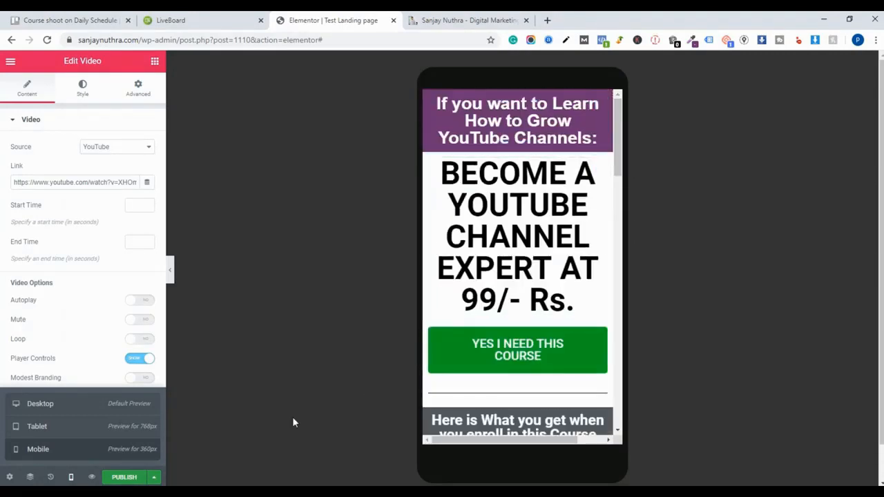
pyautogui.click(603, 182)
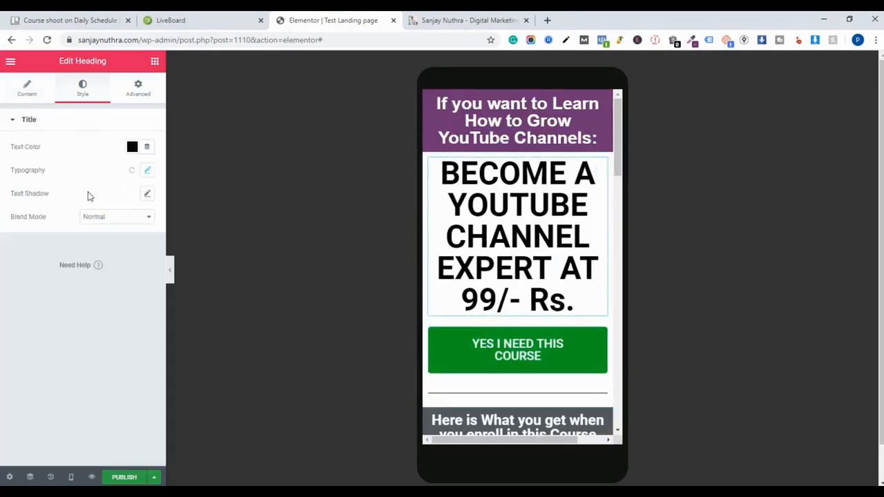
pyautogui.click(147, 173)
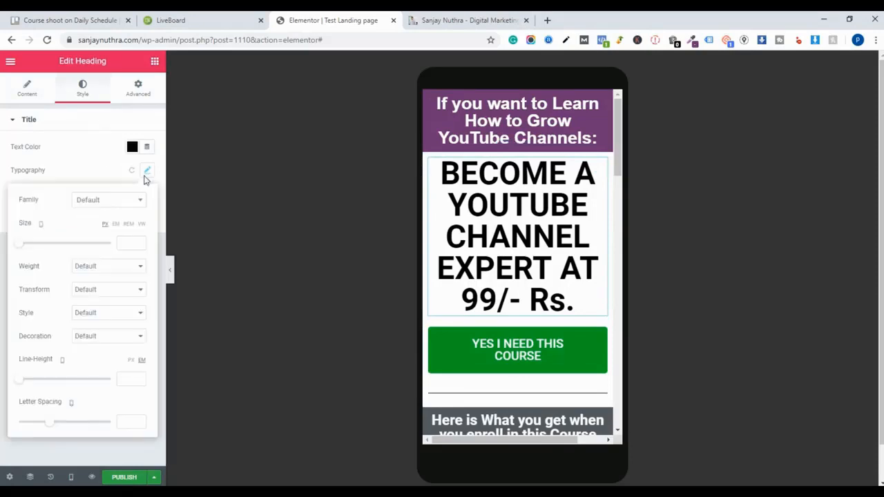
pyautogui.moveTo(28, 245); pyautogui.dragTo(36, 247)
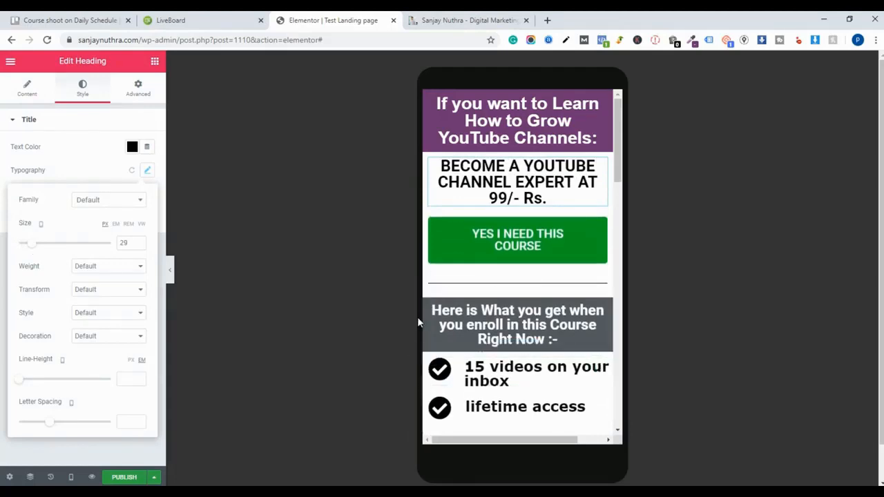
# - Return to desktop preview and publish the page
pyautogui.click(71, 477)
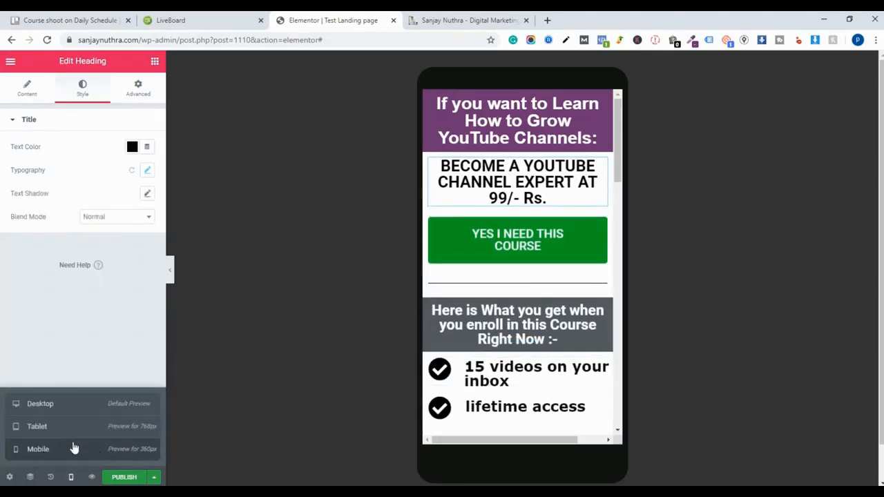
pyautogui.click(69, 406)
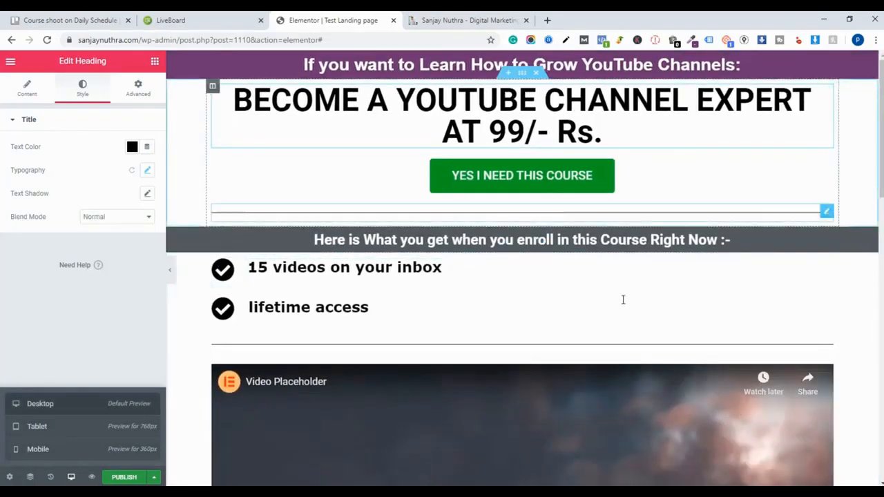
pyautogui.scroll(-2, 624, 299)
pyautogui.scroll(-4, 637, 369)
pyautogui.scroll(-5, 215, 404)
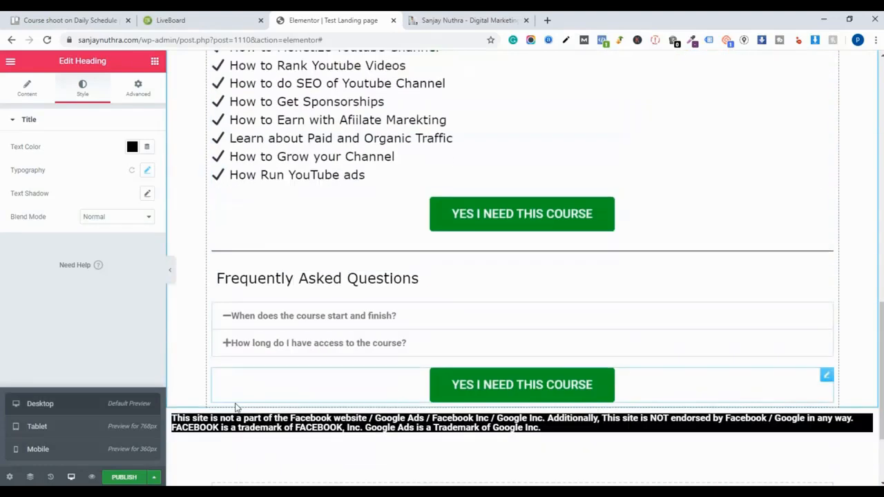
pyautogui.click(140, 477)
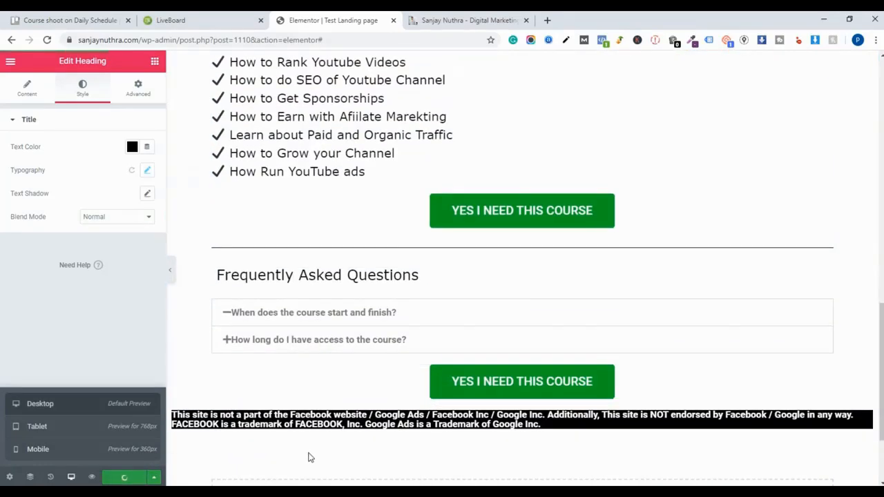
pyautogui.rightClick(129, 359)
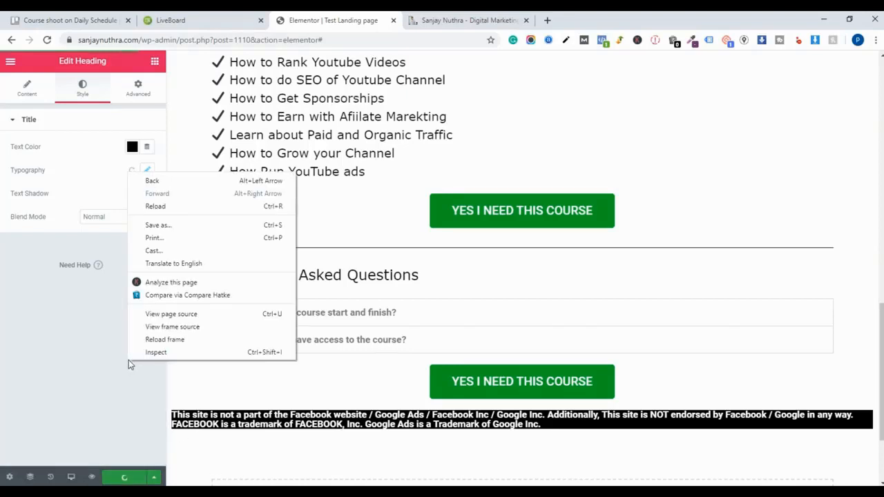
pyautogui.click(102, 370)
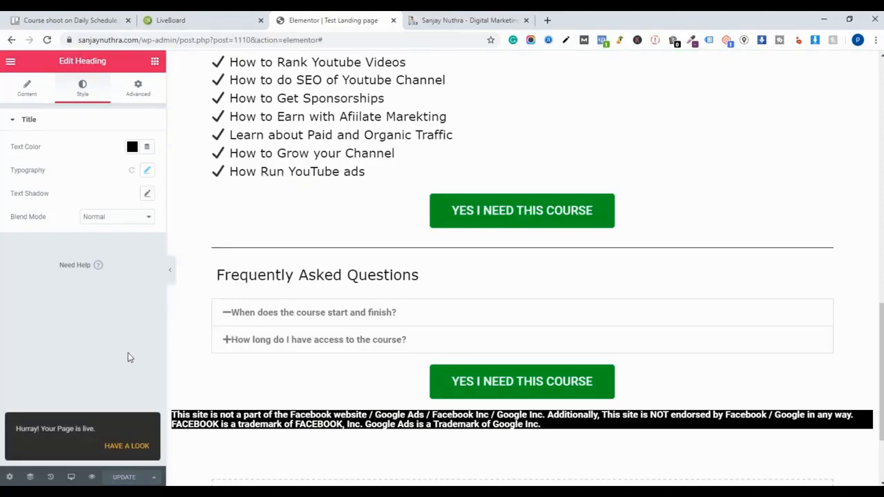
# - Exit the editor to the WordPress dashboard and close the original sales page tab
pyautogui.scroll(10, 251, 339)
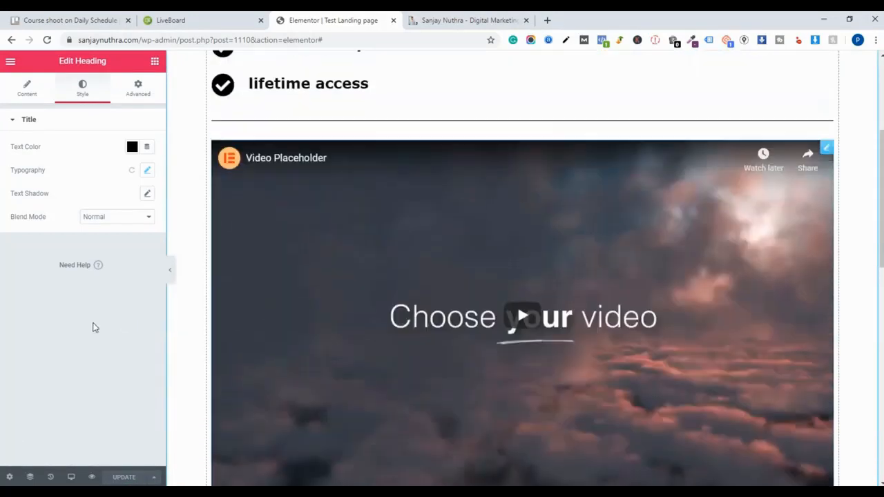
pyautogui.click(11, 62)
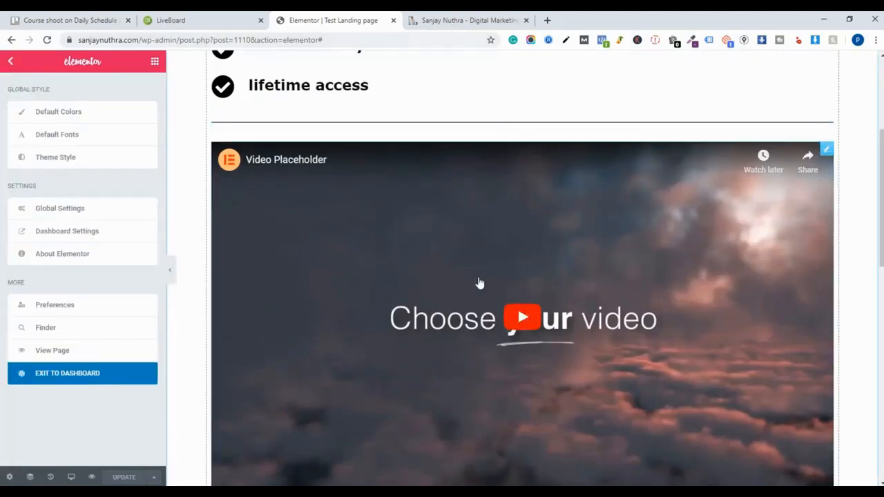
pyautogui.scroll(3, 478, 280)
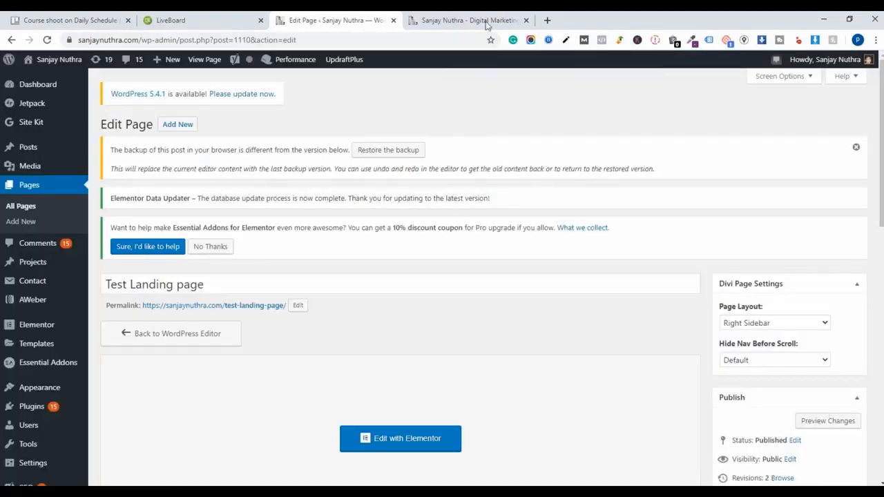
pyautogui.click(526, 20)
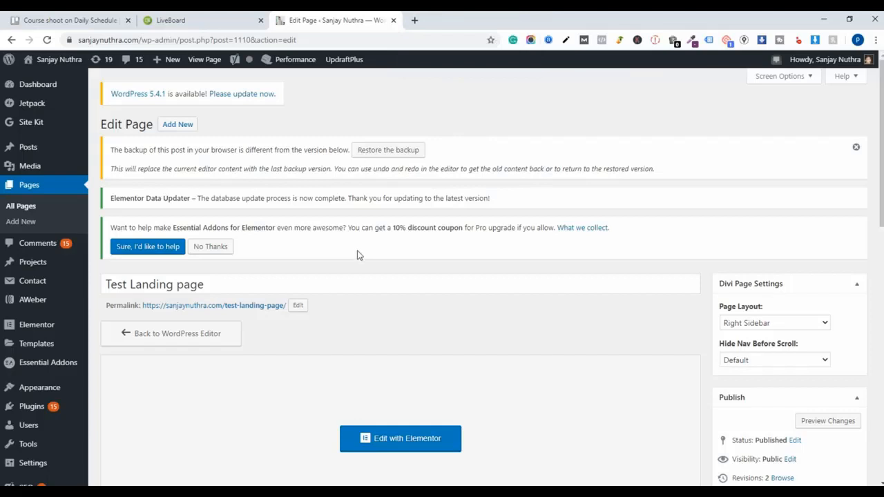
# - Open the published Test Landing page through its permalink and scroll through it
pyautogui.scroll(-2, 359, 255)
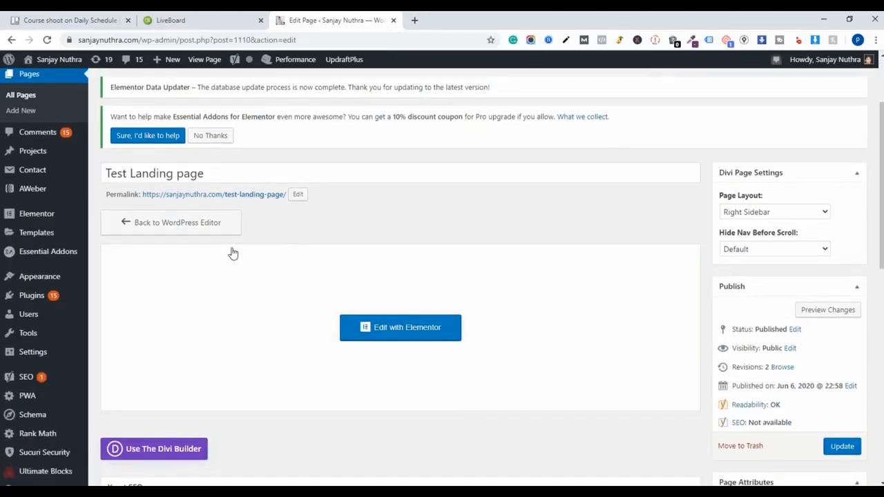
pyautogui.click(271, 196)
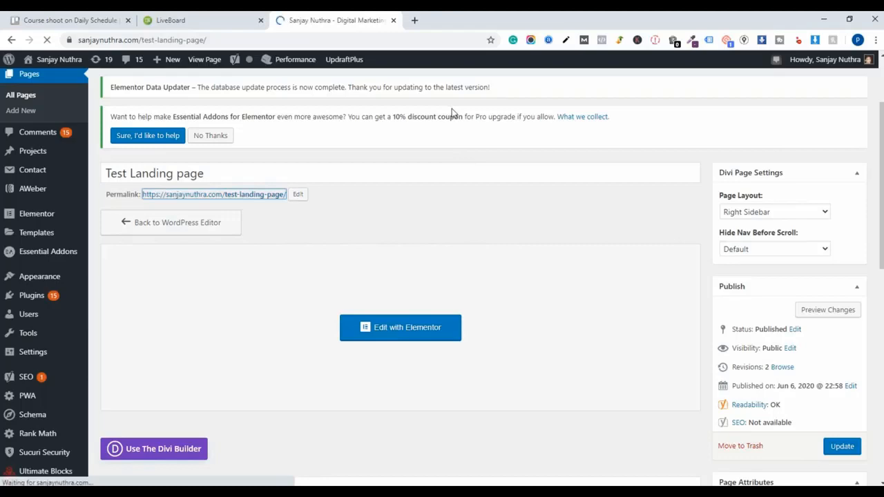
pyautogui.scroll(-2, 503, 264)
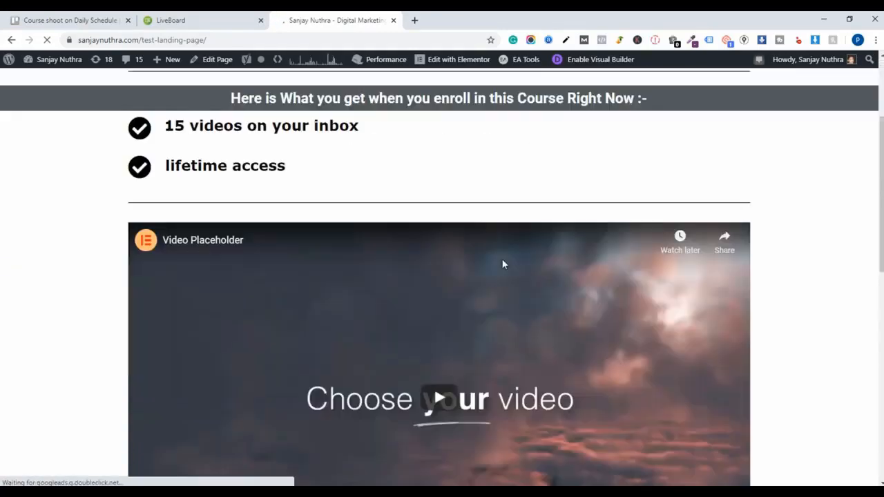
# - Scroll down the published page and examine the Frequently Asked Questions accordion items and their text
pyautogui.scroll(-7, 503, 270)
pyautogui.scroll(3, 504, 277)
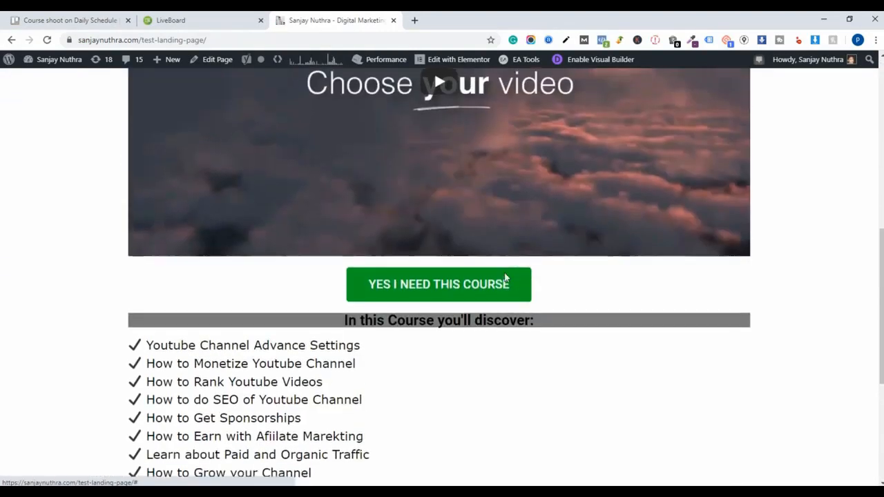
pyautogui.scroll(-3, 505, 277)
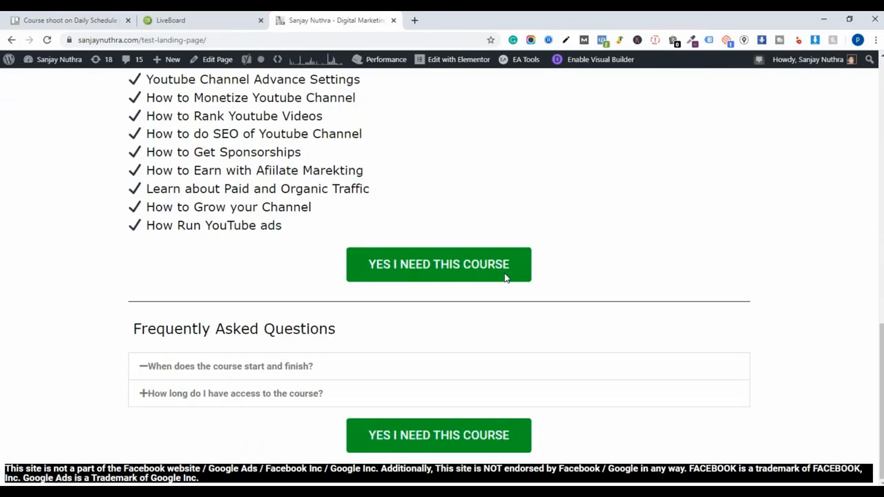
pyautogui.doubleClick(145, 398)
pyautogui.scroll(4, 278, 442)
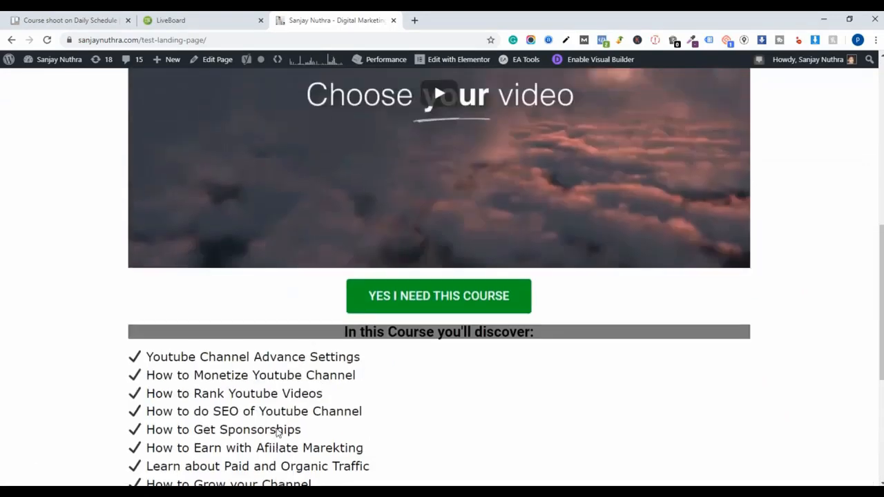
pyautogui.scroll(-4, 278, 431)
pyautogui.moveTo(152, 400); pyautogui.dragTo(219, 408)
pyautogui.doubleClick(219, 394)
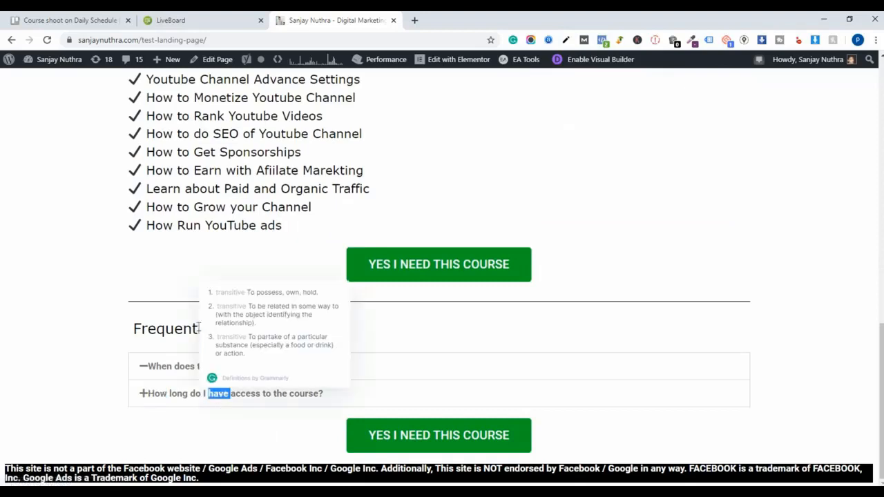
pyautogui.moveTo(138, 360); pyautogui.dragTo(338, 398)
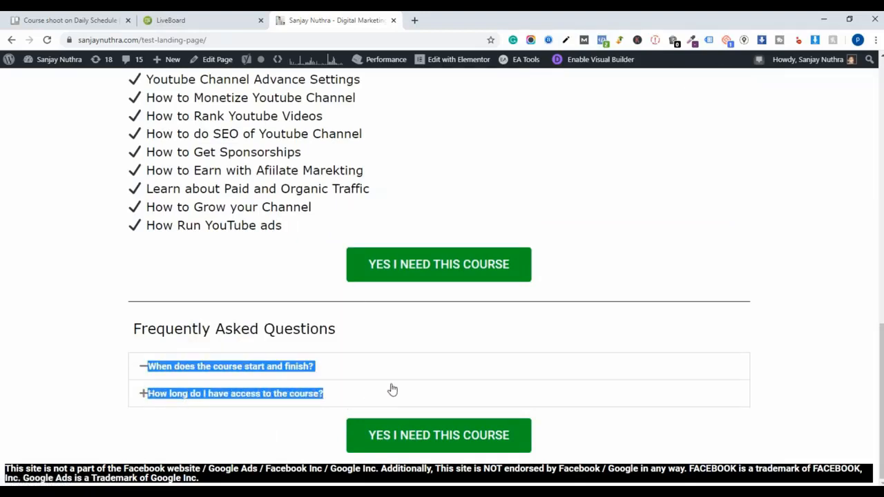
pyautogui.click(194, 416)
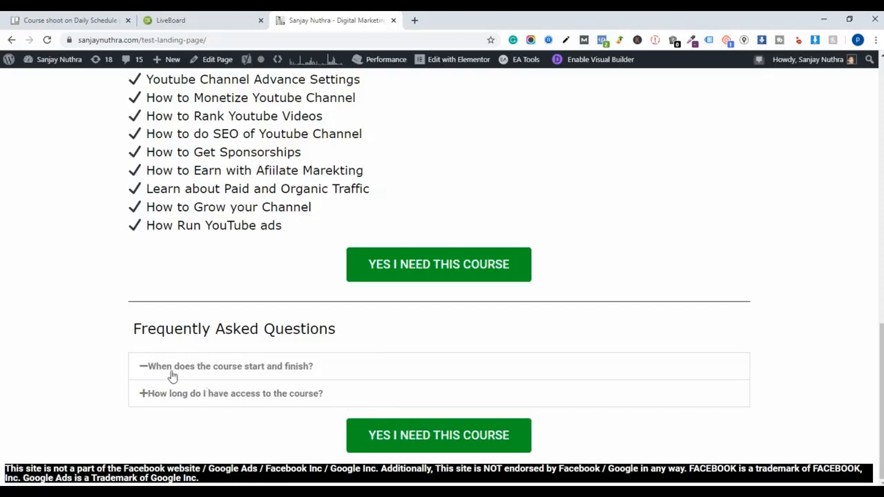
# - Scroll back to the top and test the YES I NEED THIS COURSE button under the main heading
pyautogui.scroll(8, 172, 375)
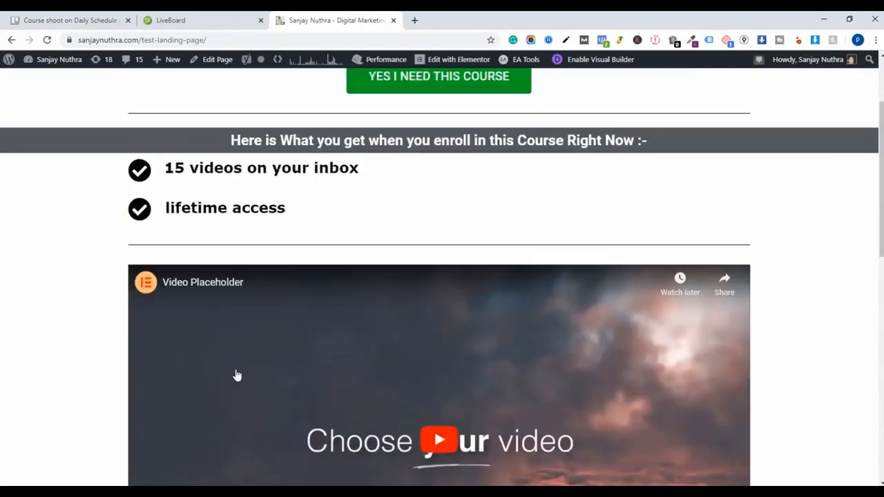
pyautogui.scroll(2, 237, 376)
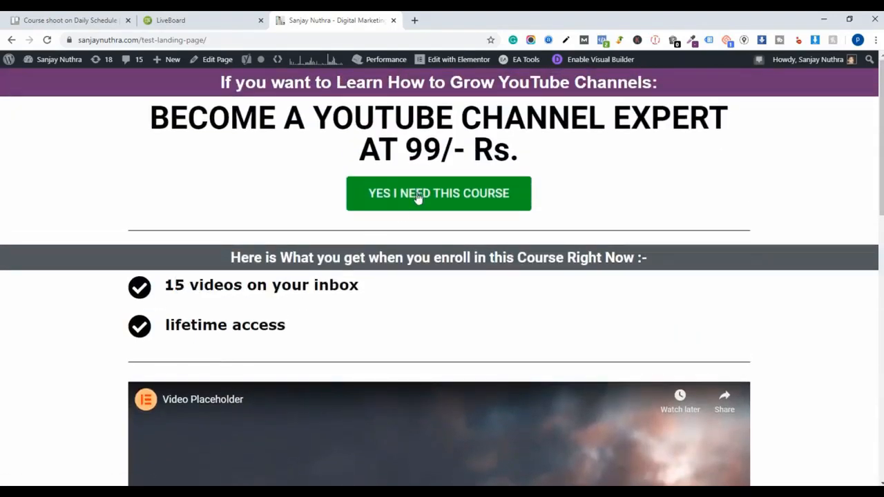
pyautogui.click(418, 196)
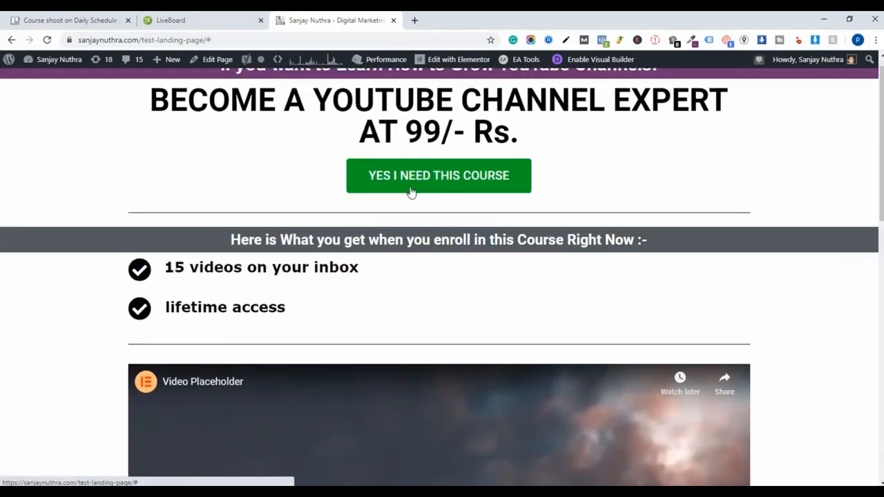
pyautogui.scroll(-7, 413, 208)
pyautogui.scroll(8, 417, 234)
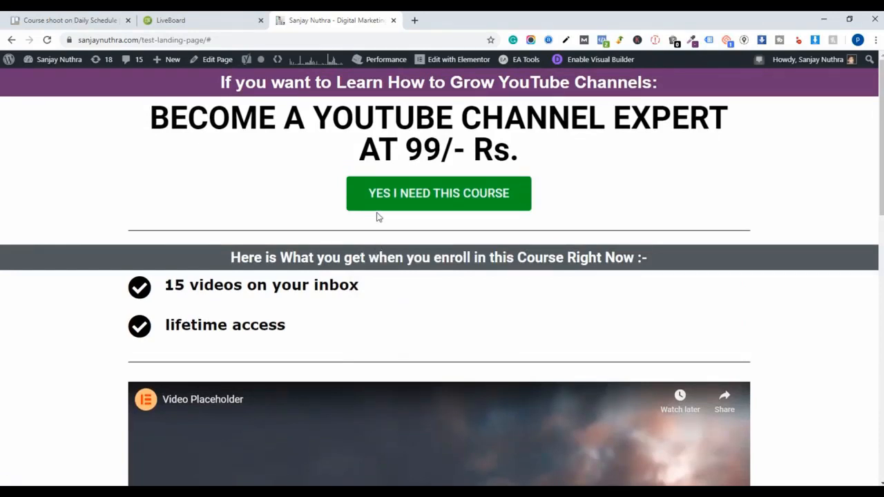
pyautogui.scroll(-1, 368, 191)
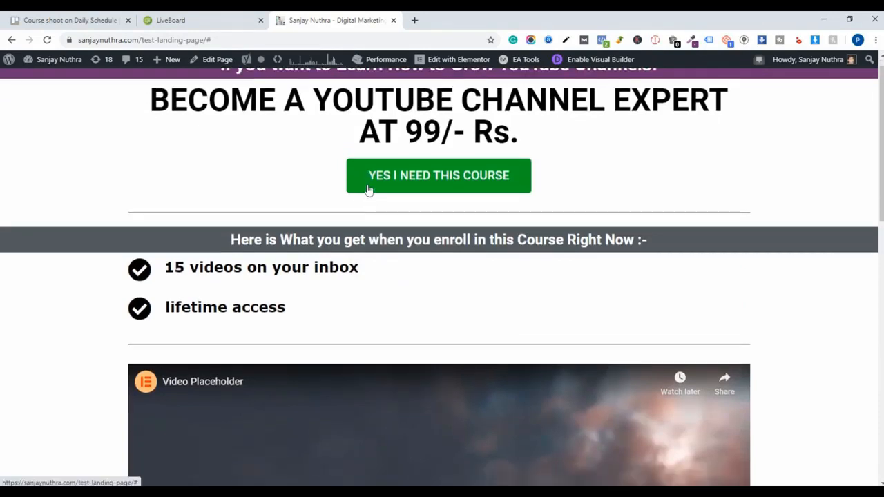